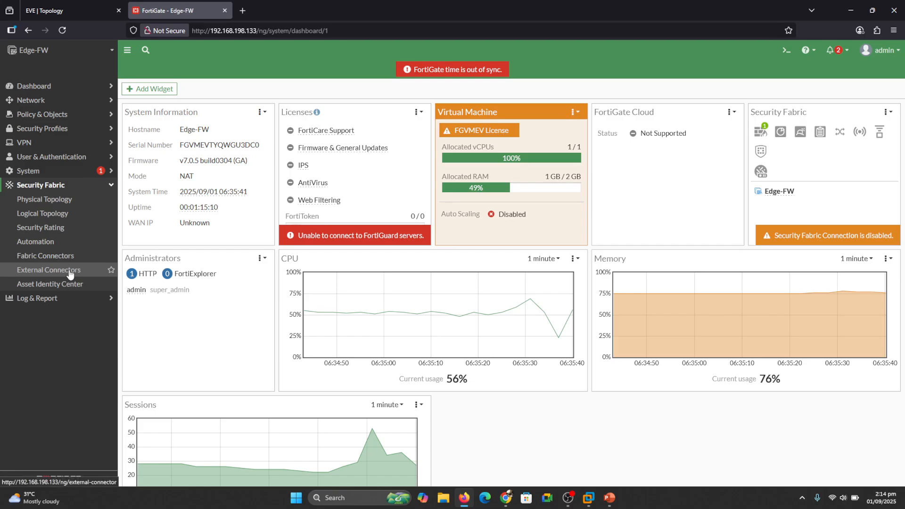
# - Open the External Connectors page under Security Fabric, which lists no connectors yet
pyautogui.click(69, 272)
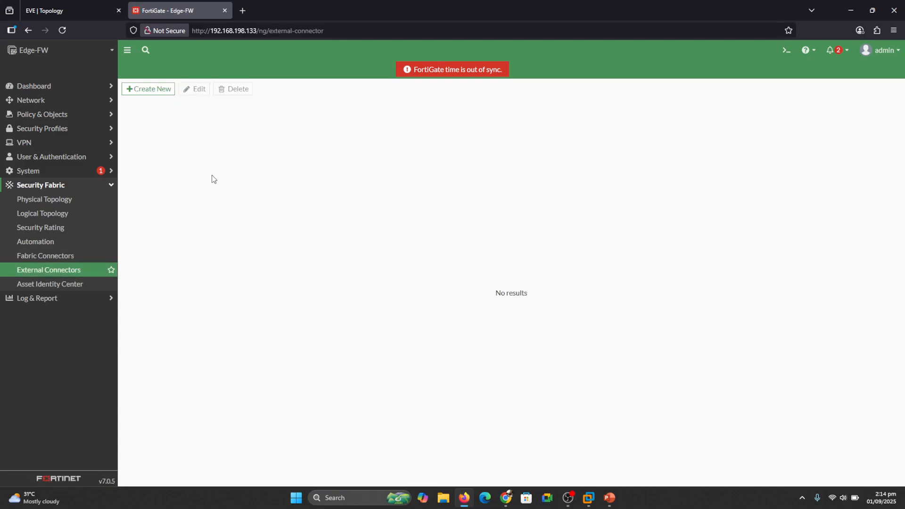
# - Start a new external connector of type FSSO Agent on Windows AD
pyautogui.click(150, 95)
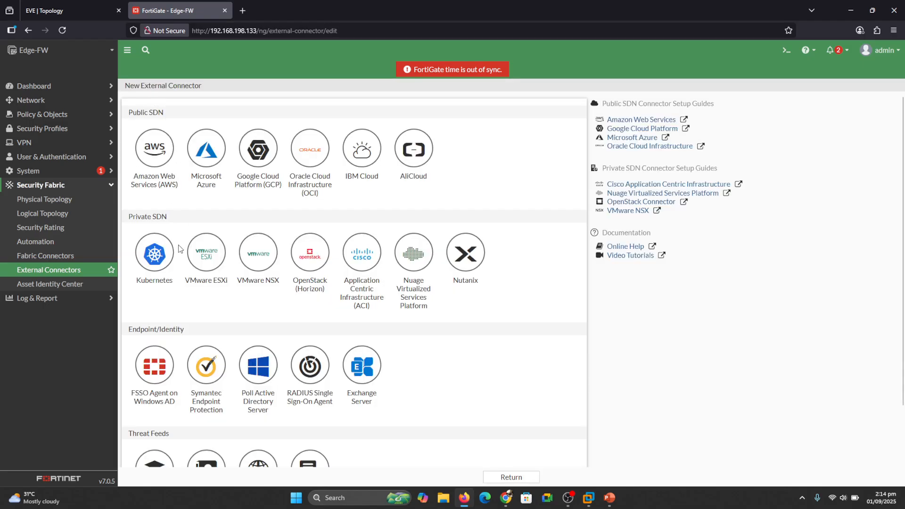
pyautogui.moveTo(164, 310)
pyautogui.mouseDown()
pyautogui.moveTo(117, 358)
pyautogui.moveTo(141, 432)
pyautogui.moveTo(191, 363)
pyautogui.moveTo(160, 311)
pyautogui.mouseUp()
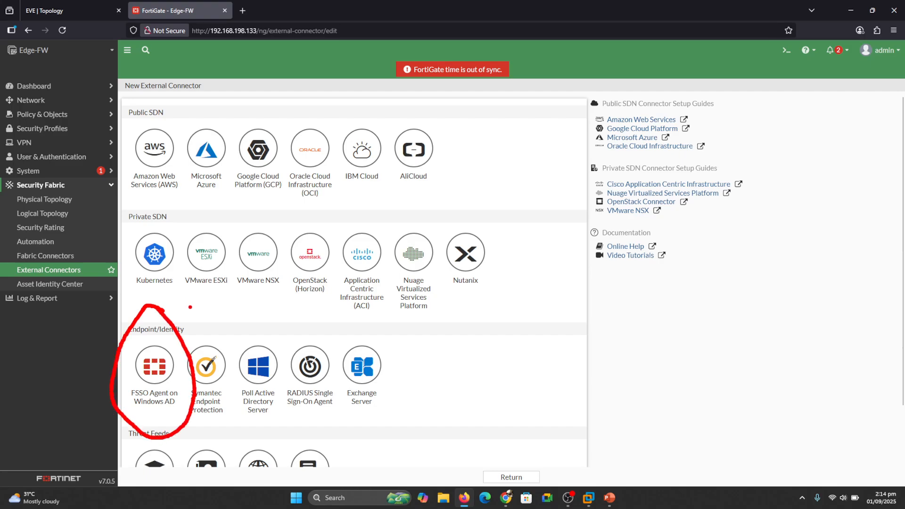
pyautogui.press('Escape')
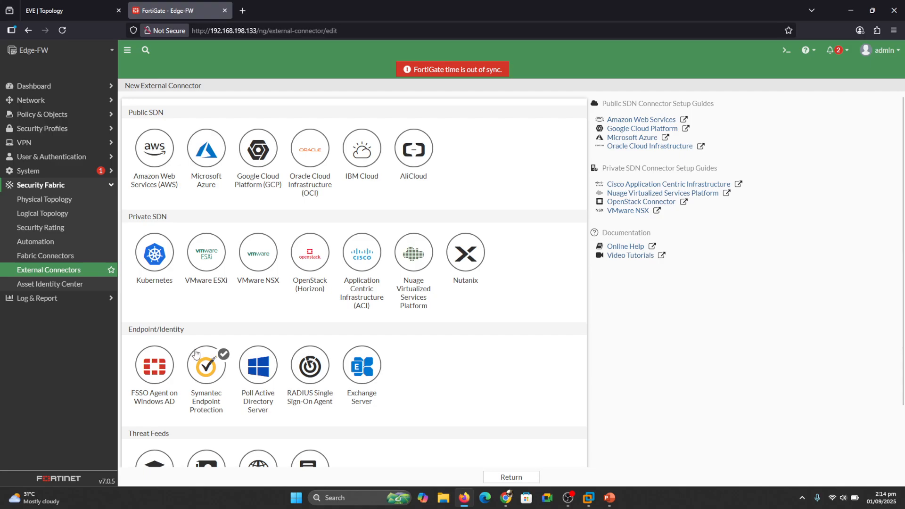
pyautogui.click(153, 376)
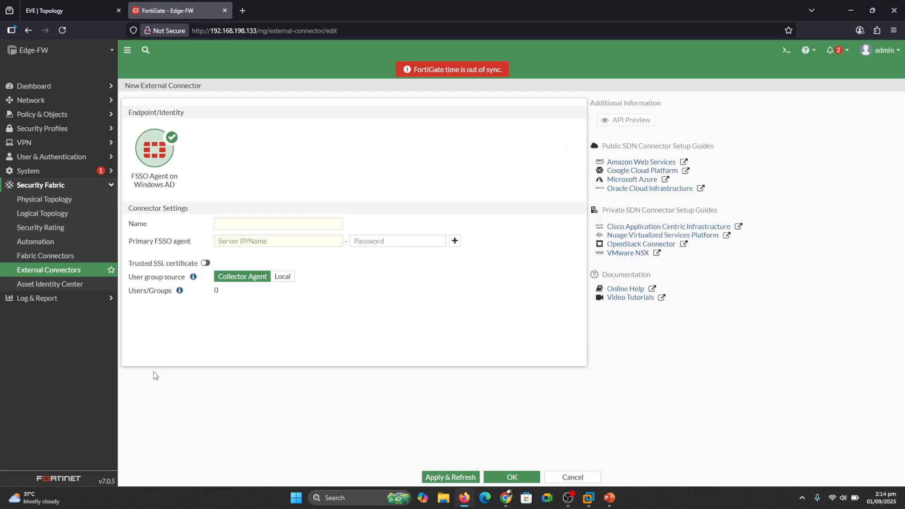
# - Name the connector 'FSSO agent on ad' and switch to the EVE topology
pyautogui.click(237, 222)
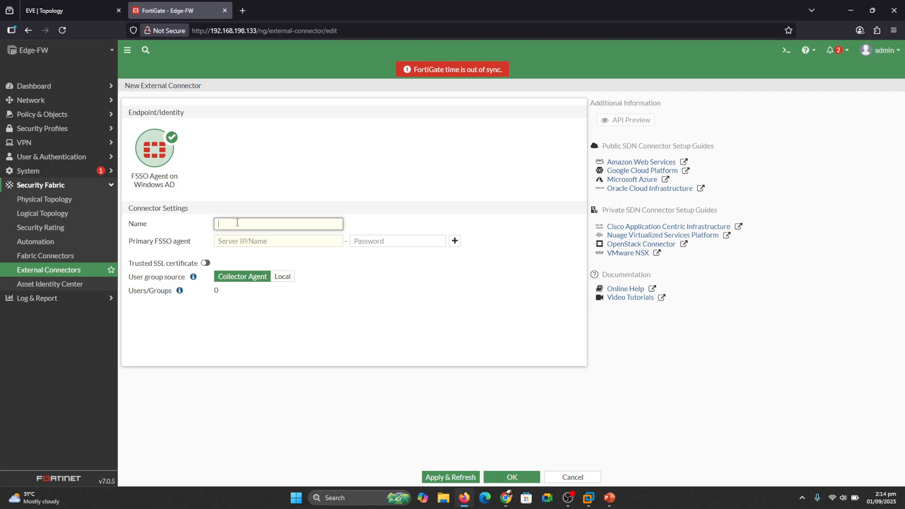
pyautogui.write('FSSO agent onm')
pyautogui.press('BackSpace')
pyautogui.write('ad')
pyautogui.click(246, 241)
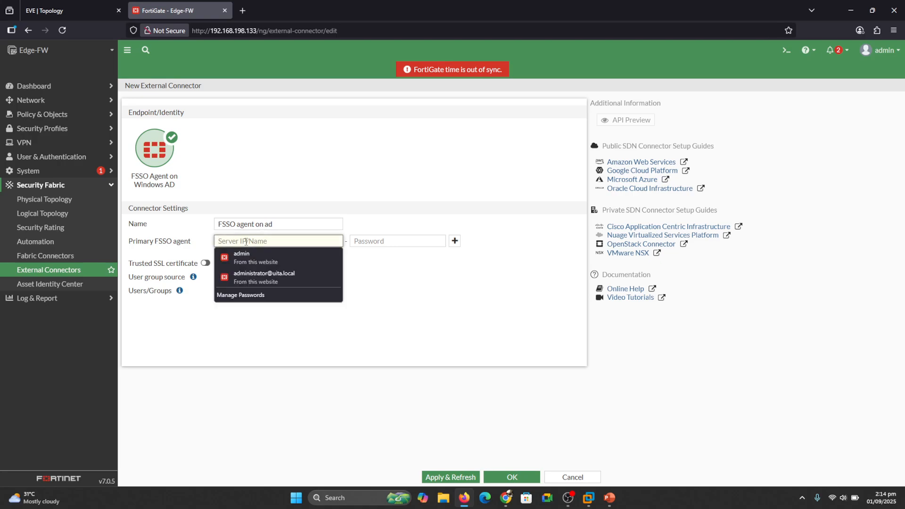
pyautogui.click(71, 11)
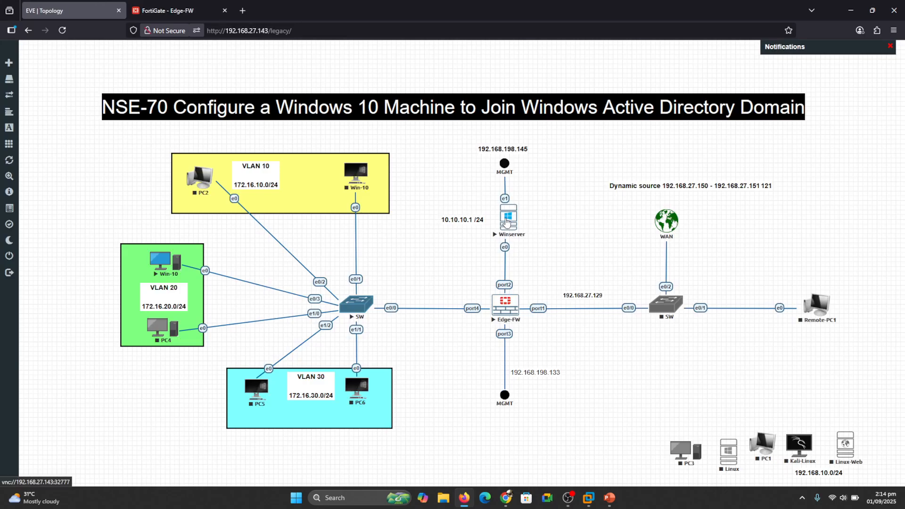
# - Open the Winserver console and sign in with the administrator password
pyautogui.click(507, 220)
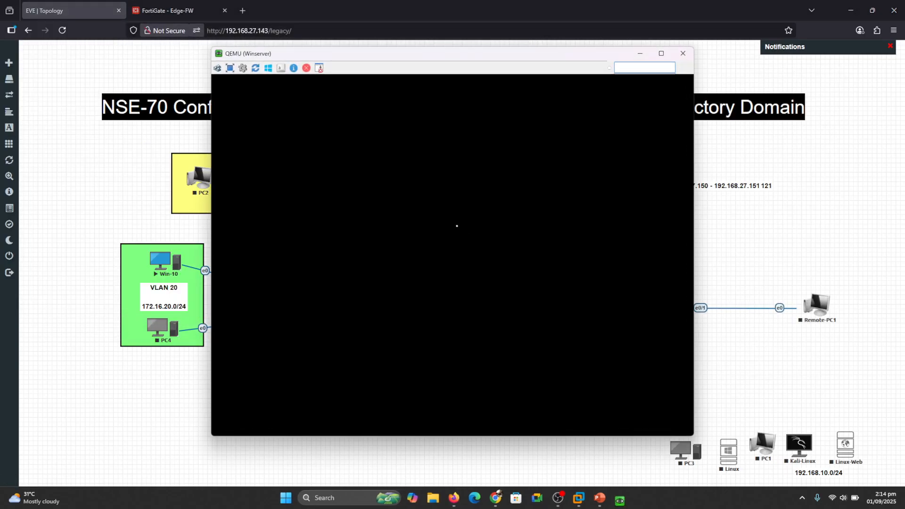
pyautogui.moveTo(411, 55); pyautogui.dragTo(719, 116)
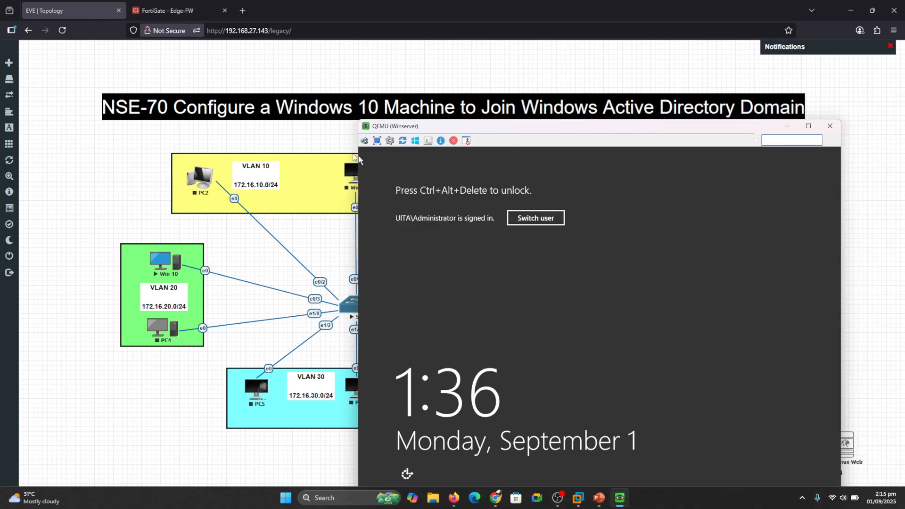
pyautogui.click(364, 142)
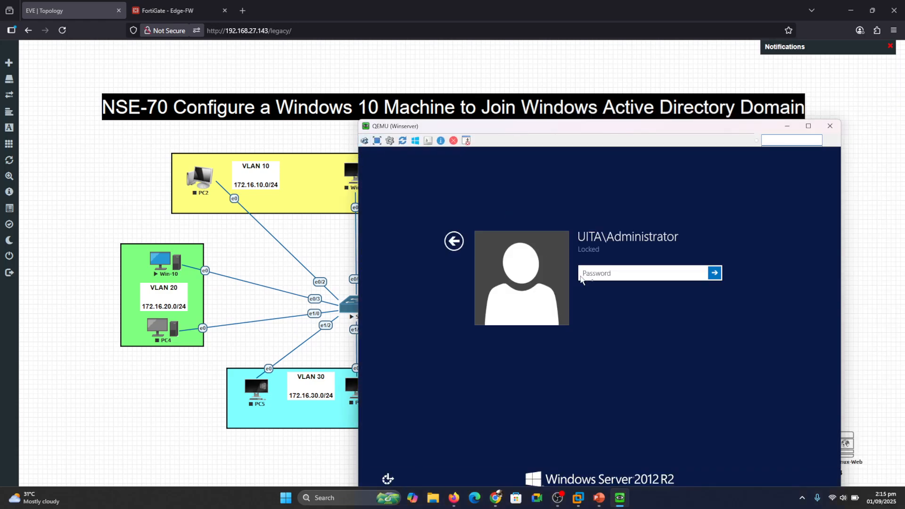
pyautogui.write('•••••••')
pyautogui.press('Return')
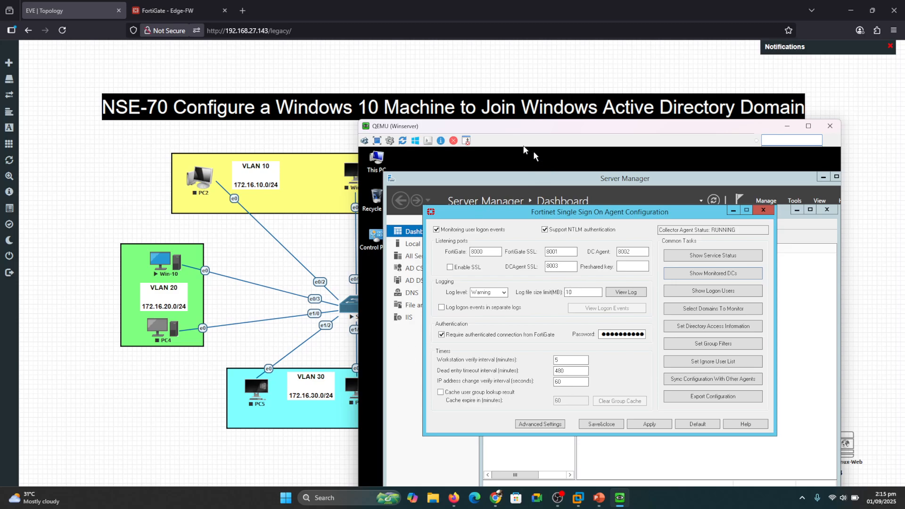
# - Read Winserver's internal IP 10.10.10.1 in Server Manager's Local Server view, then return to FortiGate
pyautogui.moveTo(531, 128); pyautogui.dragTo(414, 90)
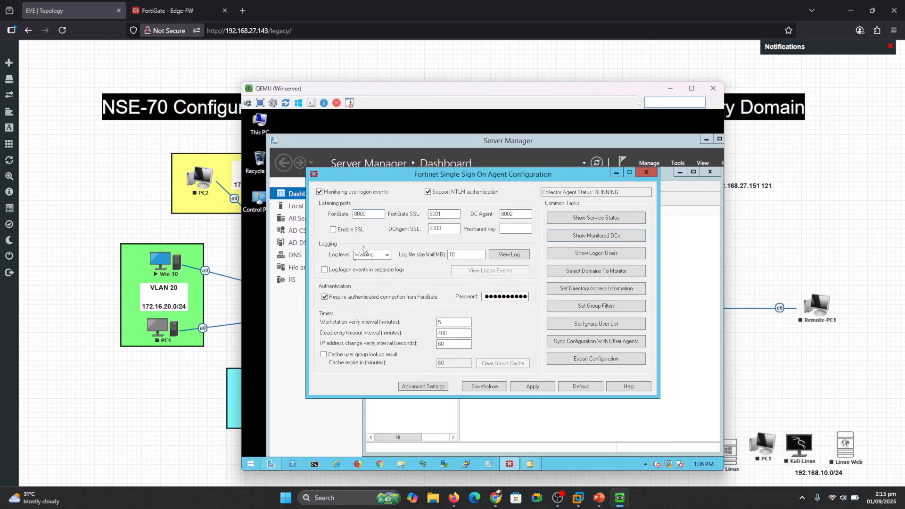
pyautogui.click(288, 297)
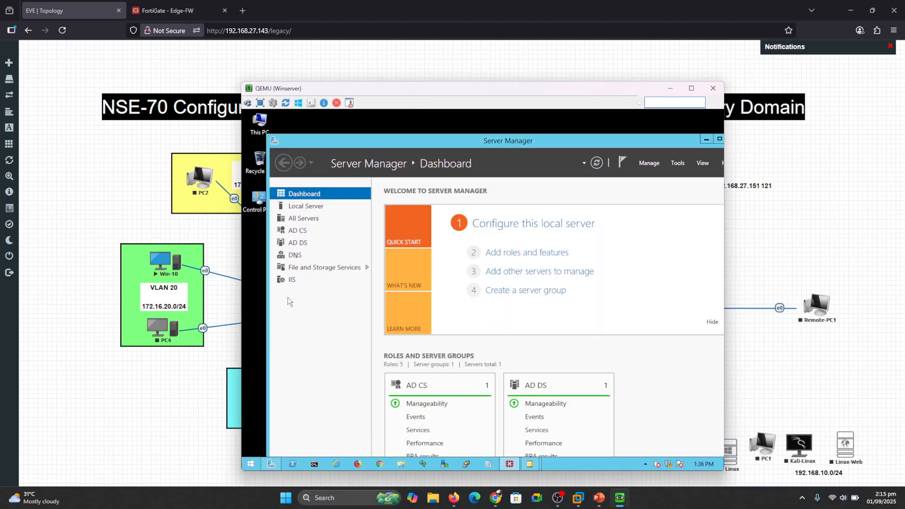
pyautogui.click(298, 208)
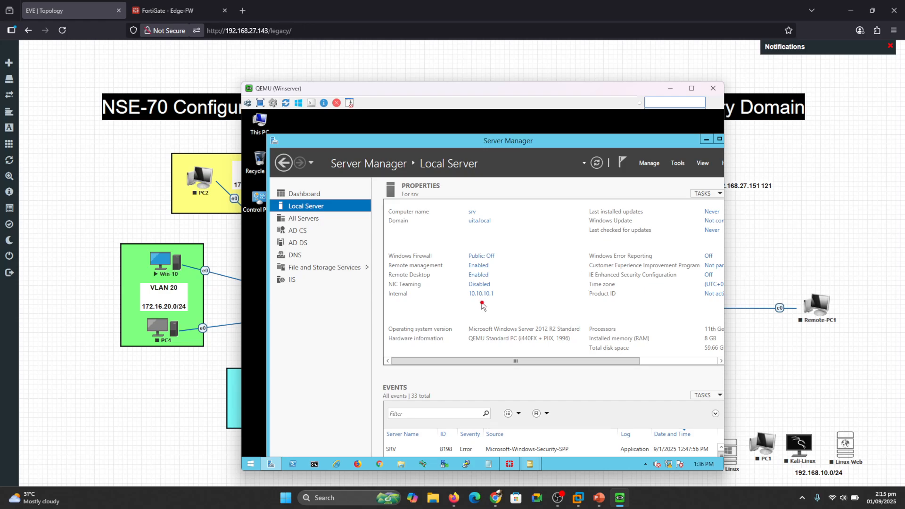
pyautogui.moveTo(472, 302); pyautogui.dragTo(499, 301)
pyautogui.click(168, 10)
pyautogui.click(269, 240)
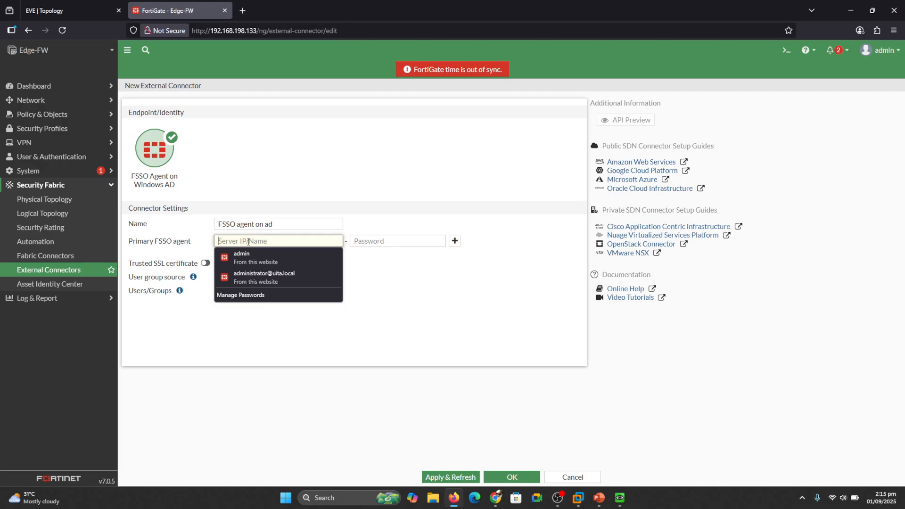
# - Enter 10.10.10.1 as the primary FSSO agent server address, then bring back the Winserver console
pyautogui.click(249, 242)
pyautogui.write('10.10.10.1')
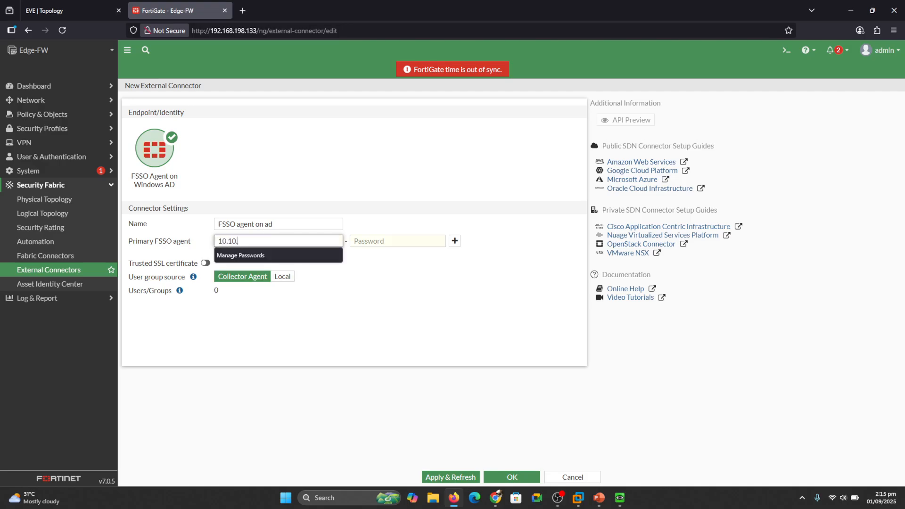
pyautogui.click(375, 242)
pyautogui.click(378, 231)
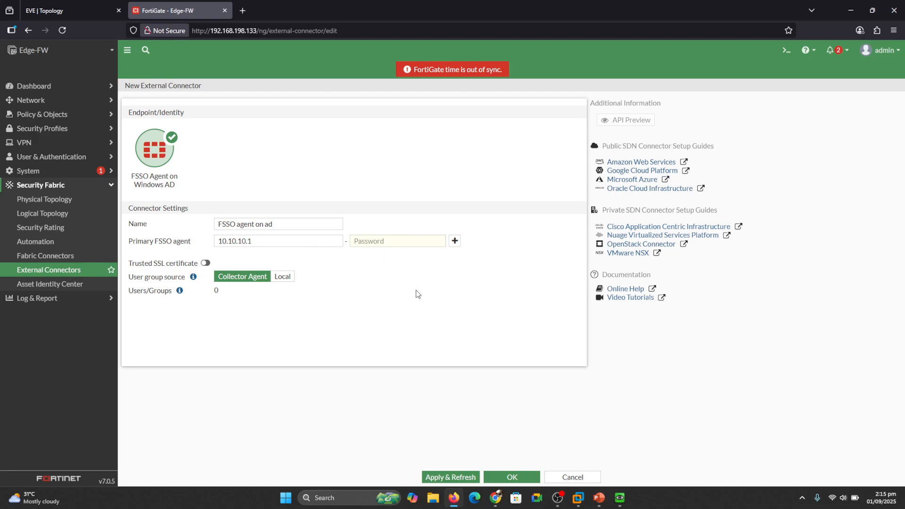
pyautogui.moveTo(620, 498)
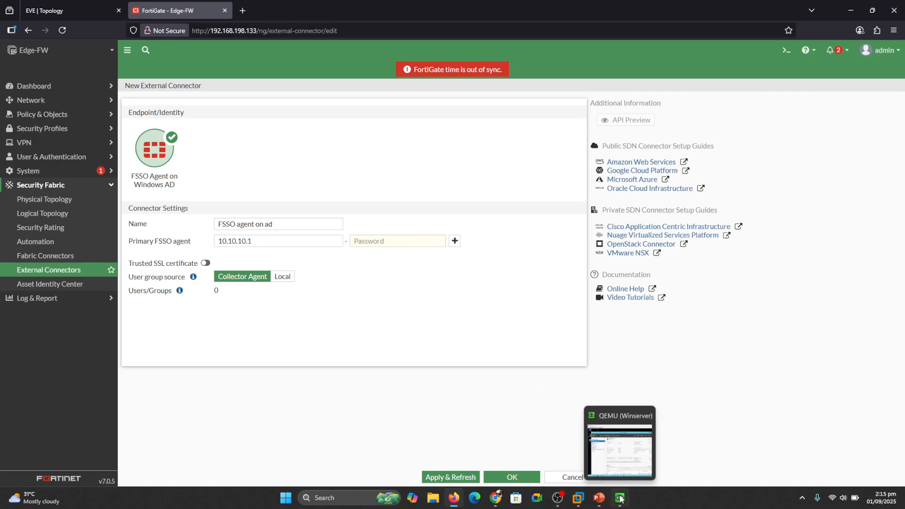
pyautogui.click(625, 460)
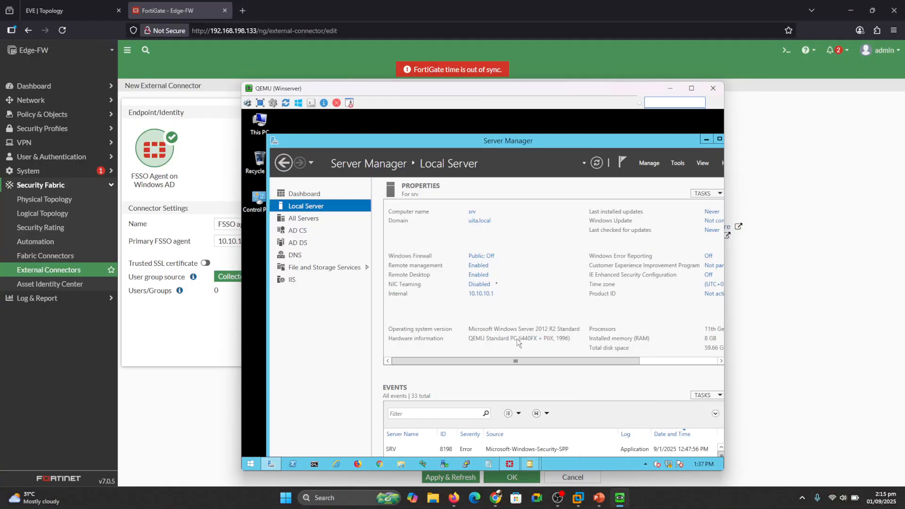
# - In the Winserver FSSO agent configuration, replace the FortiGate connection password and apply it
pyautogui.click(509, 464)
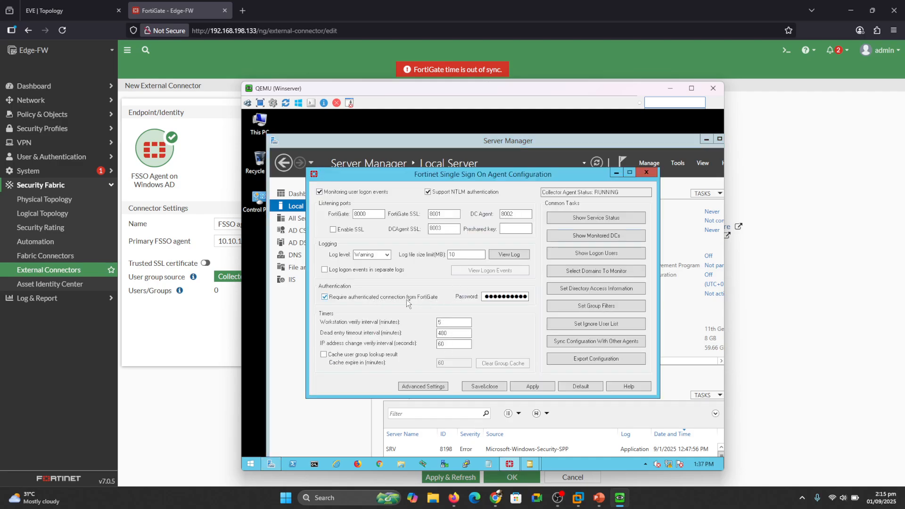
pyautogui.doubleClick(507, 296)
pyautogui.press('BackSpace')
pyautogui.click(527, 387)
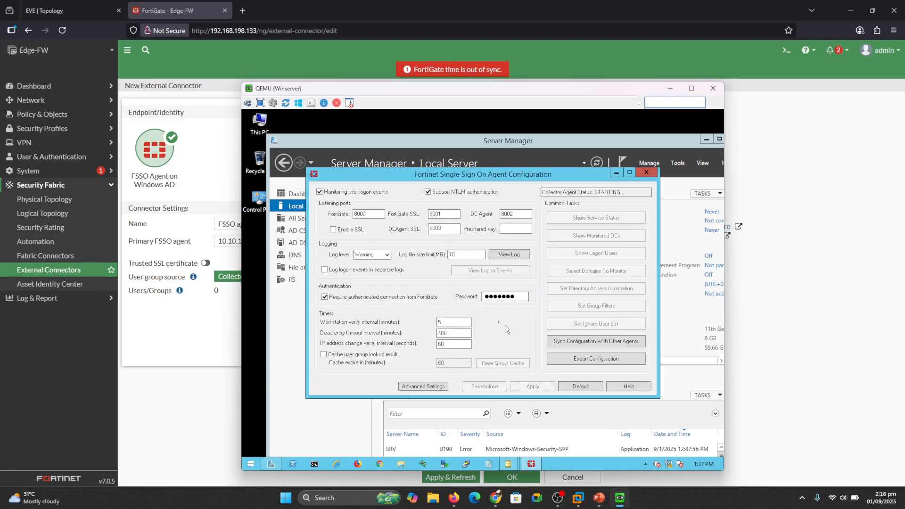
pyautogui.click(226, 329)
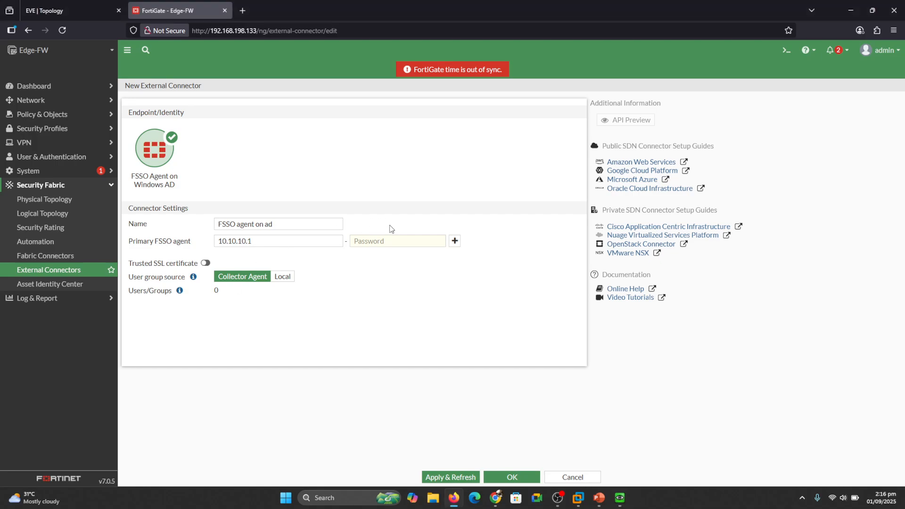
# - Enter the agent password, Apply & Refresh, and save the 'FSSO agent on ad' connector
pyautogui.click(383, 241)
pyautogui.write('for')
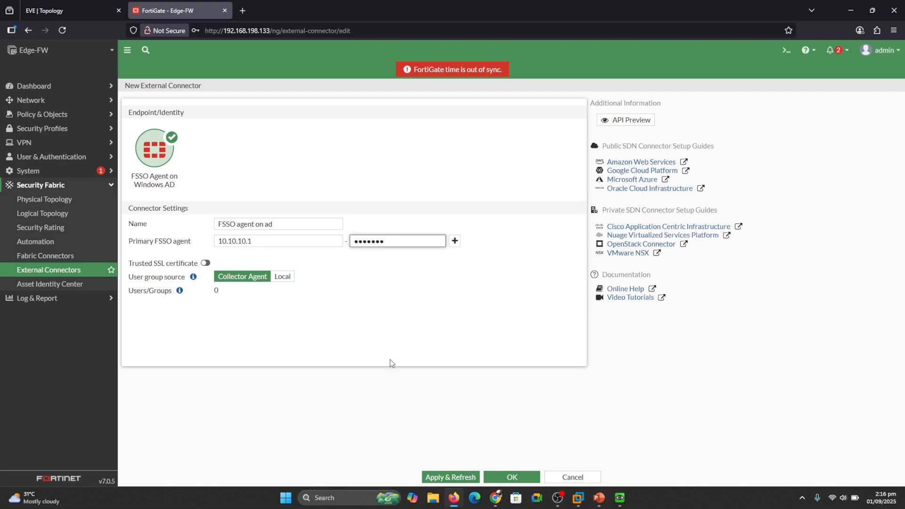
pyautogui.click(443, 477)
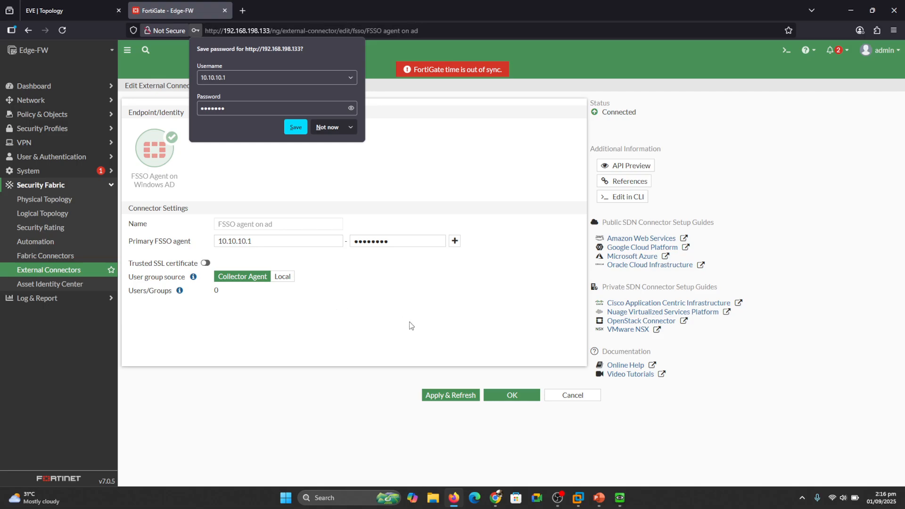
pyautogui.click(294, 128)
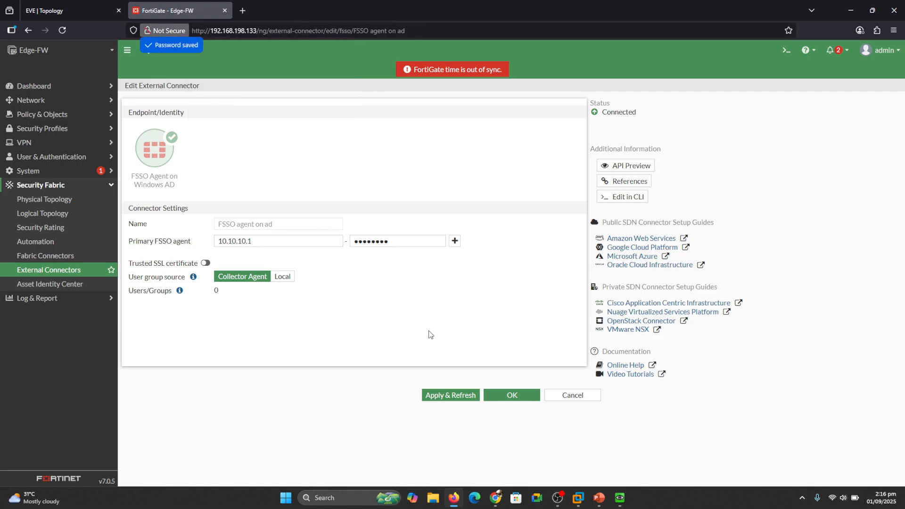
pyautogui.click(510, 400)
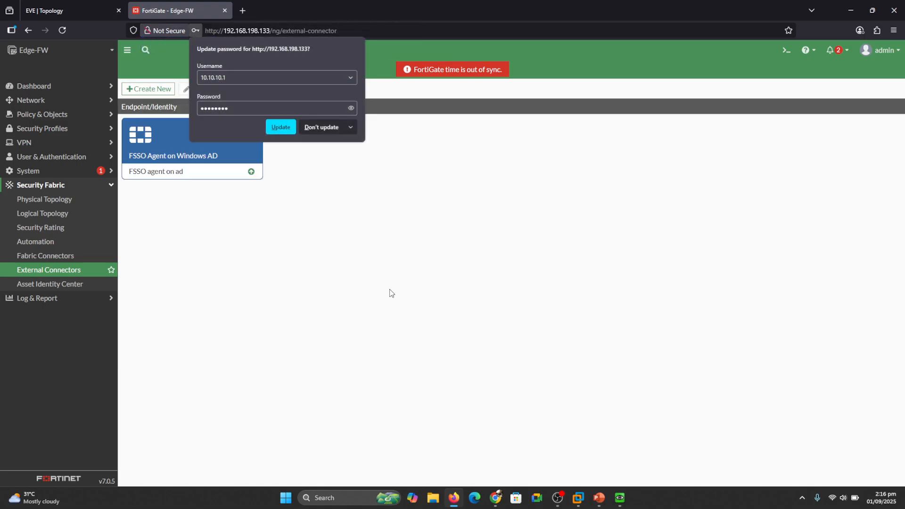
# - Confirm the connector shows Connected and review its collected AD groups
pyautogui.click(312, 128)
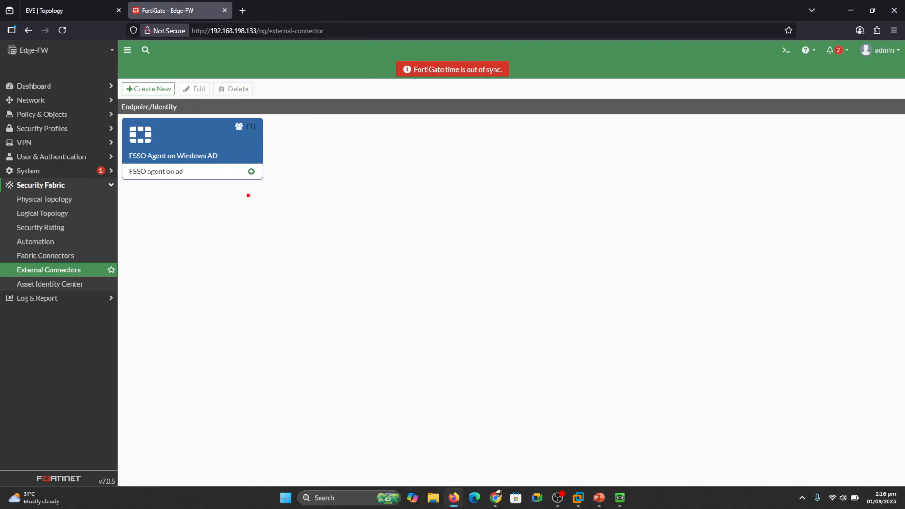
pyautogui.moveTo(235, 186)
pyautogui.mouseDown()
pyautogui.moveTo(276, 181)
pyautogui.moveTo(245, 151)
pyautogui.moveTo(231, 190)
pyautogui.mouseUp()
pyautogui.moveTo(289, 168); pyautogui.dragTo(317, 162)
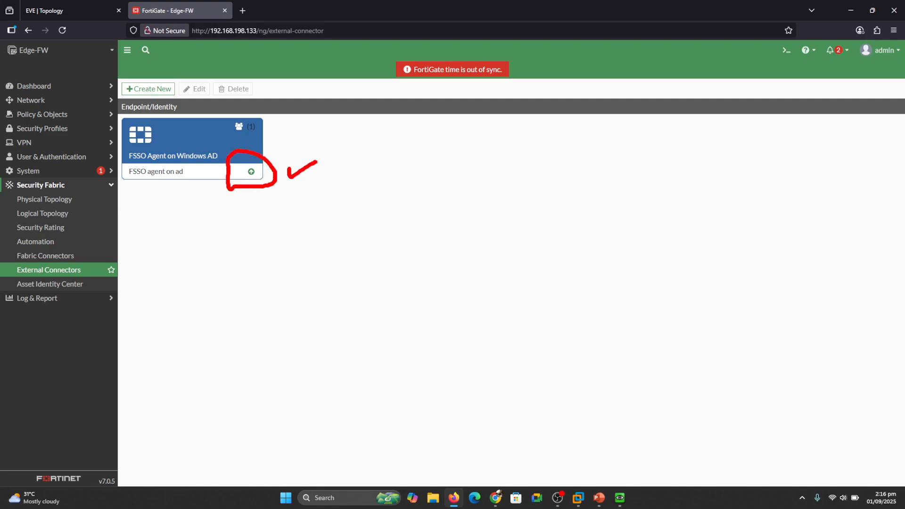
pyautogui.press('Escape')
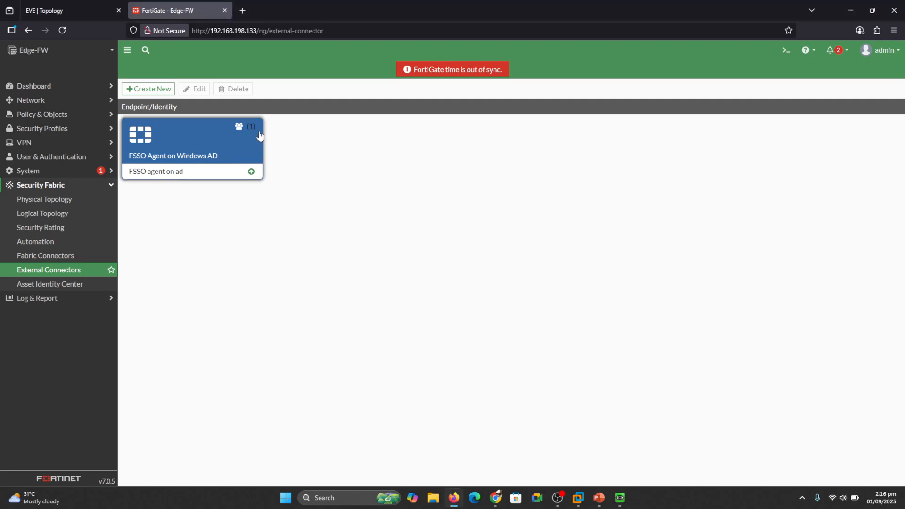
pyautogui.click(219, 148)
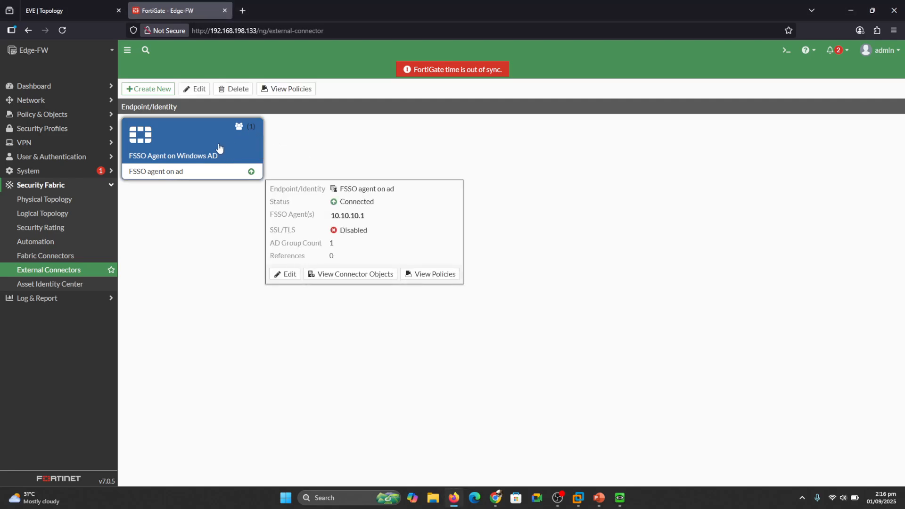
pyautogui.doubleClick(219, 148)
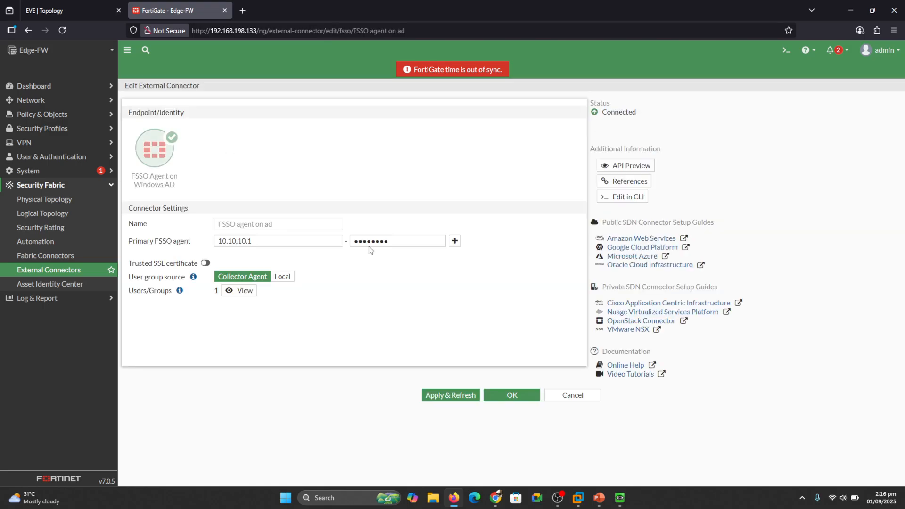
pyautogui.click(229, 291)
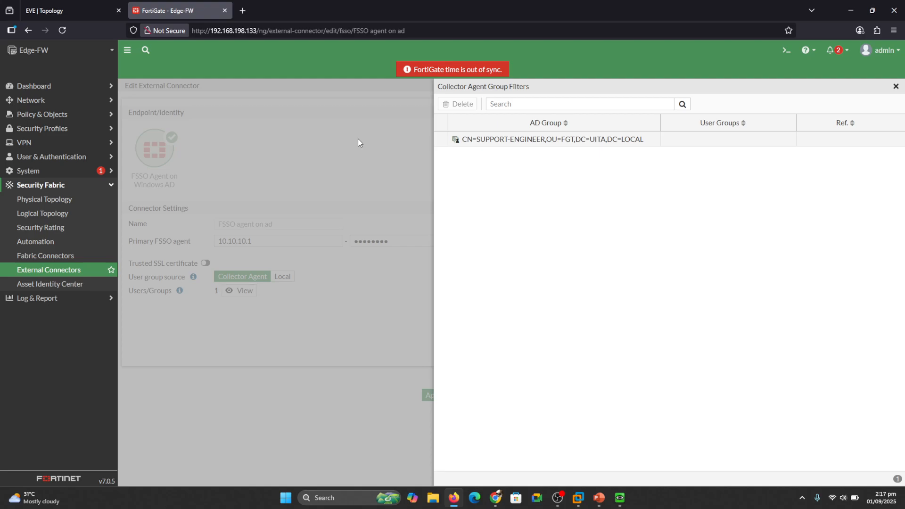
pyautogui.click(897, 86)
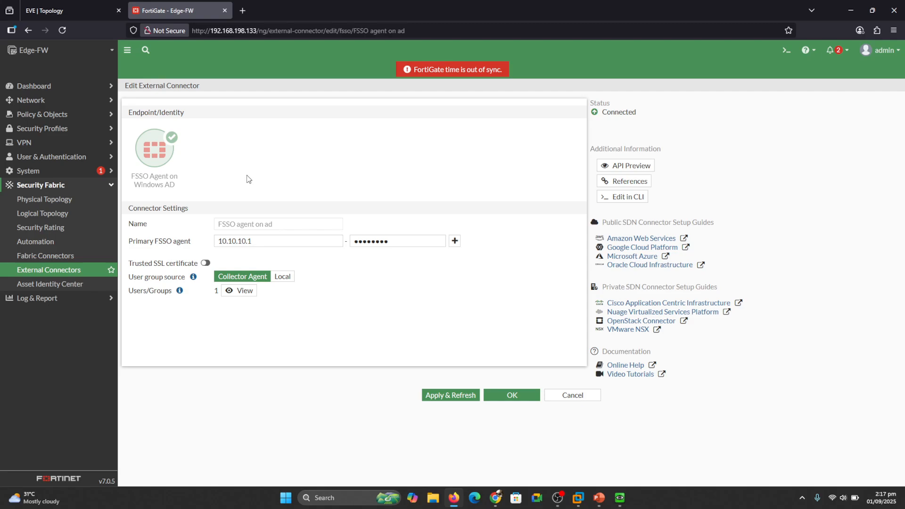
# - Save the connector, reopen it, and Apply & Refresh to re-fetch AD groups
pyautogui.click(513, 399)
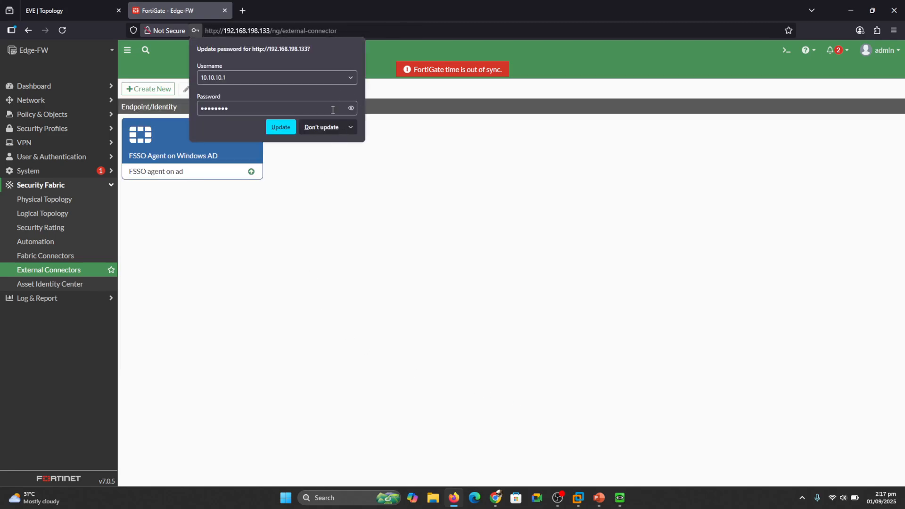
pyautogui.click(322, 128)
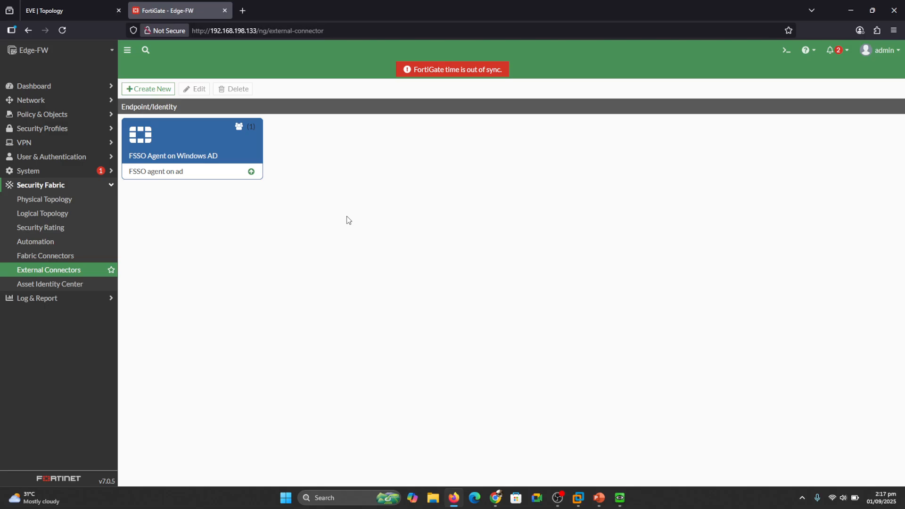
pyautogui.click(235, 153)
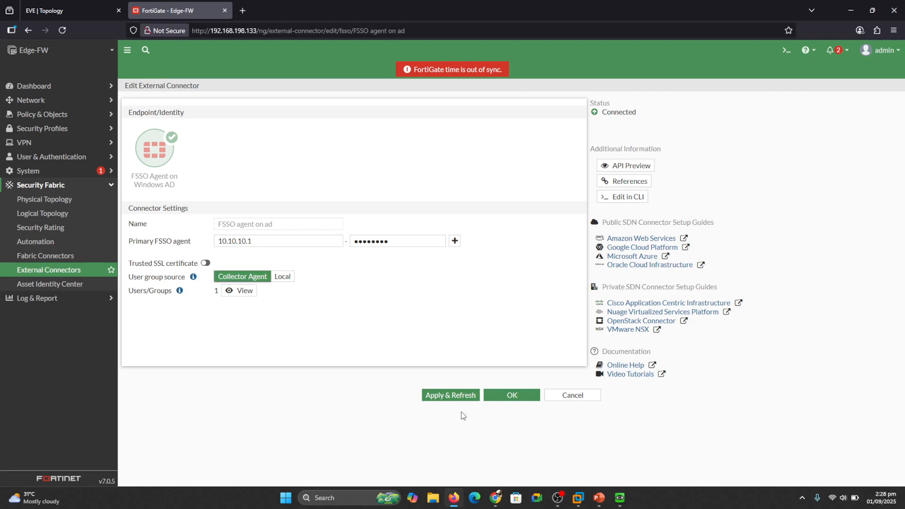
pyautogui.click(460, 395)
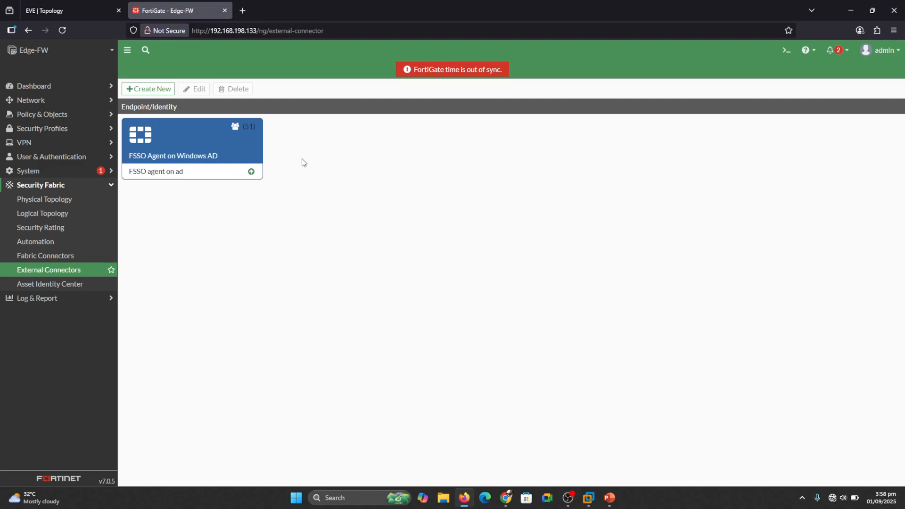
# - Reopen 'FSSO agent on ad', confirm its 51 collected AD groups, and cancel without changes
pyautogui.moveTo(229, 142); pyautogui.dragTo(277, 120)
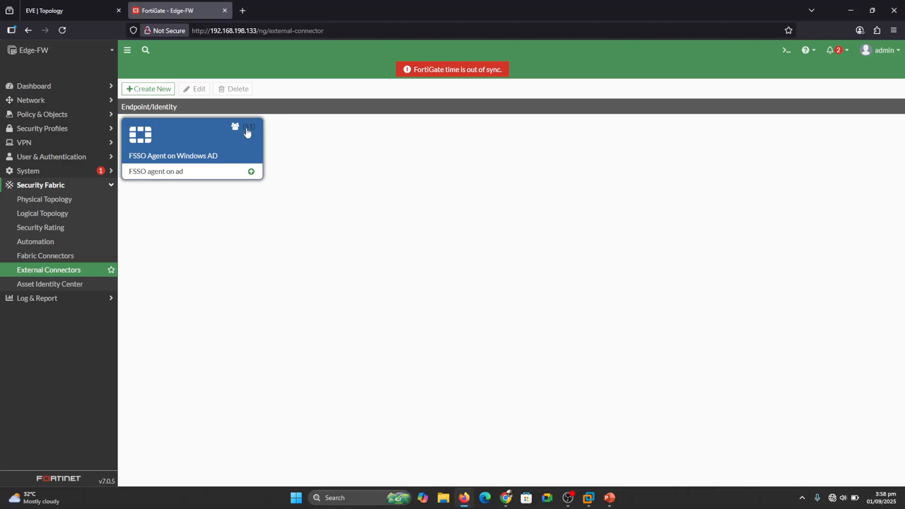
pyautogui.click(246, 147)
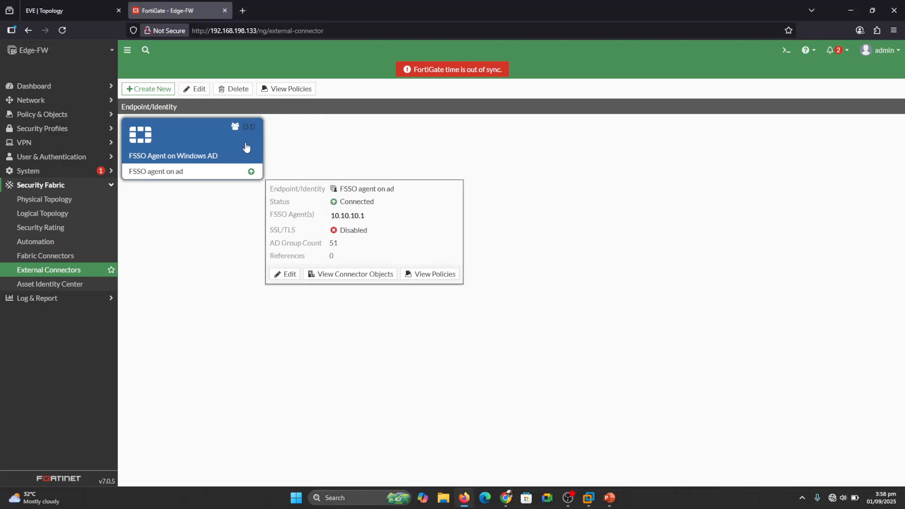
pyautogui.doubleClick(246, 147)
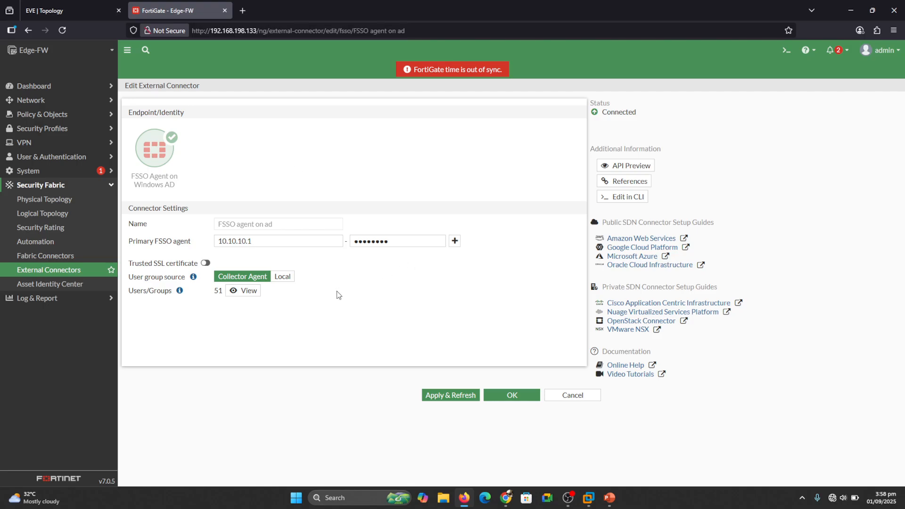
pyautogui.click(246, 291)
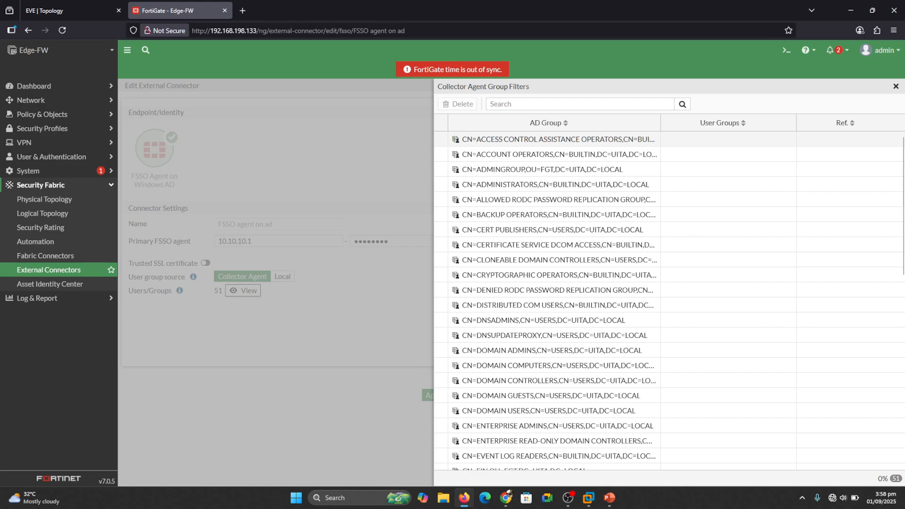
pyautogui.moveTo(676, 231)
pyautogui.mouseDown()
pyautogui.moveTo(686, 244)
pyautogui.moveTo(730, 208)
pyautogui.mouseUp()
pyautogui.click(420, 188)
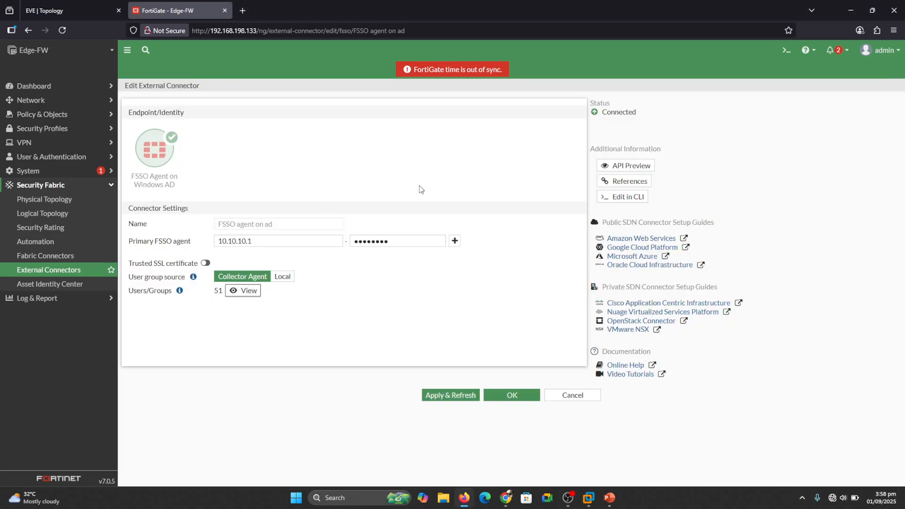
pyautogui.click(573, 396)
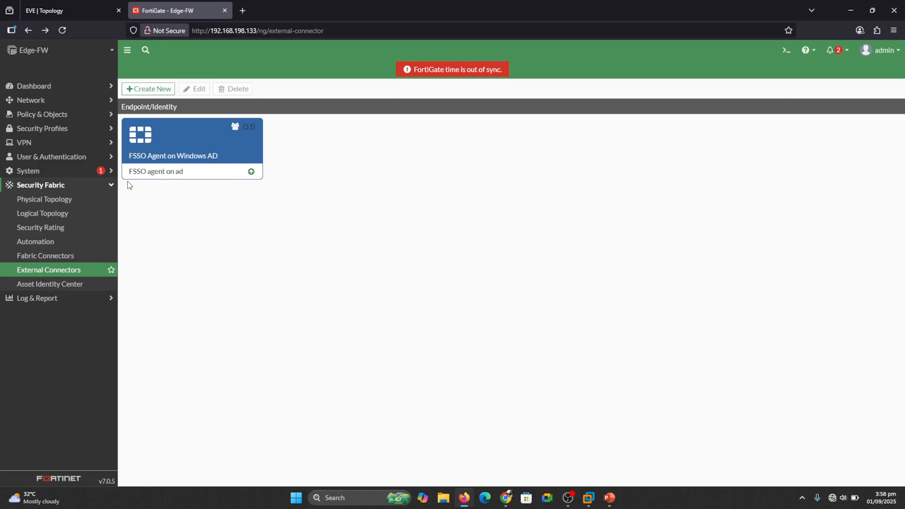
# - Go to User & Authentication > User Groups and start a new user group
pyautogui.click(60, 157)
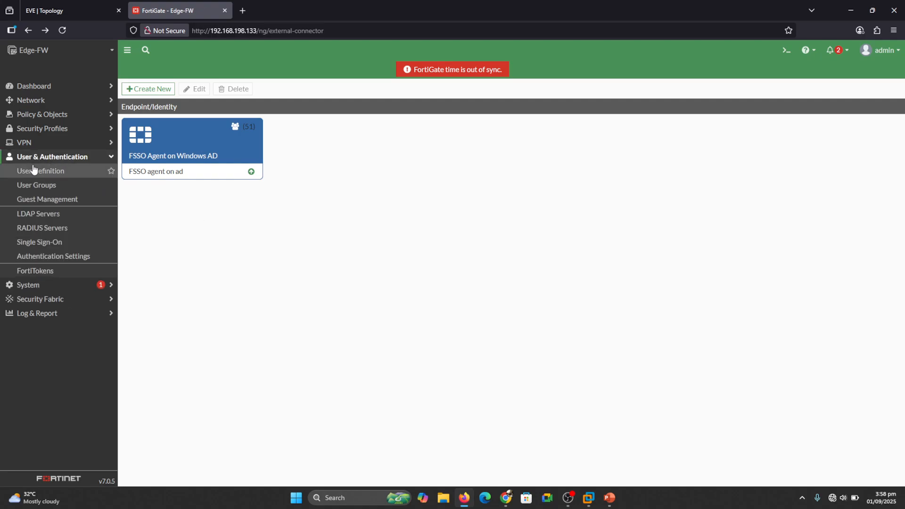
pyautogui.click(45, 186)
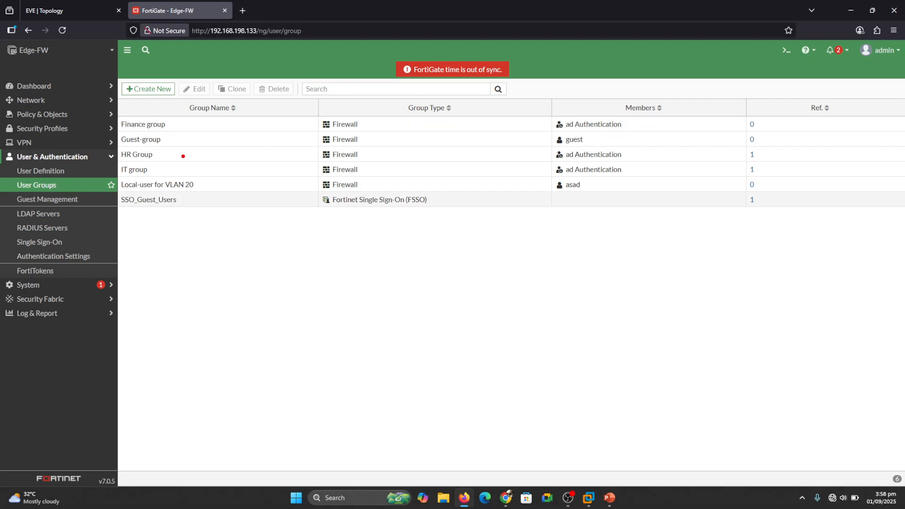
pyautogui.moveTo(176, 139); pyautogui.dragTo(302, 140)
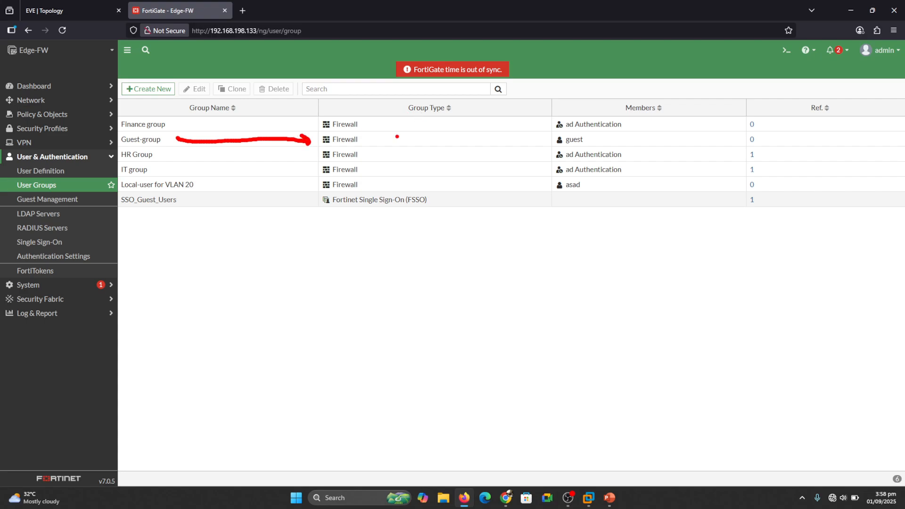
pyautogui.moveTo(370, 150); pyautogui.dragTo(400, 137)
pyautogui.moveTo(645, 133); pyautogui.dragTo(666, 128)
pyautogui.press('Escape')
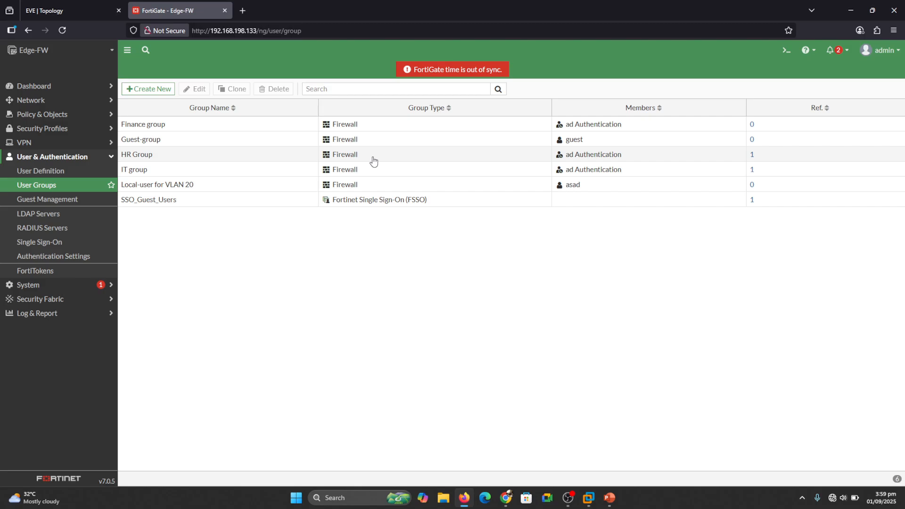
pyautogui.click(150, 88)
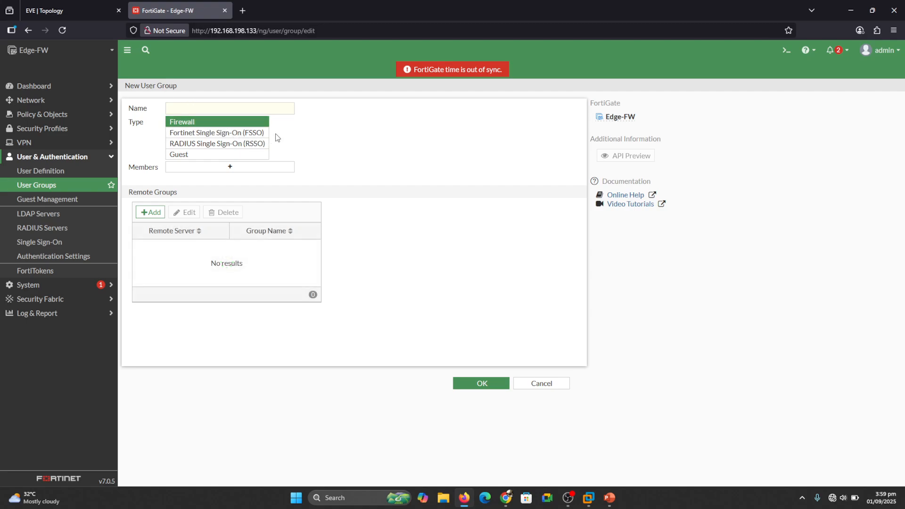
# - Make an FSSO-type group named FSSO-IT and begin importing FSSO groups as members
pyautogui.click(192, 135)
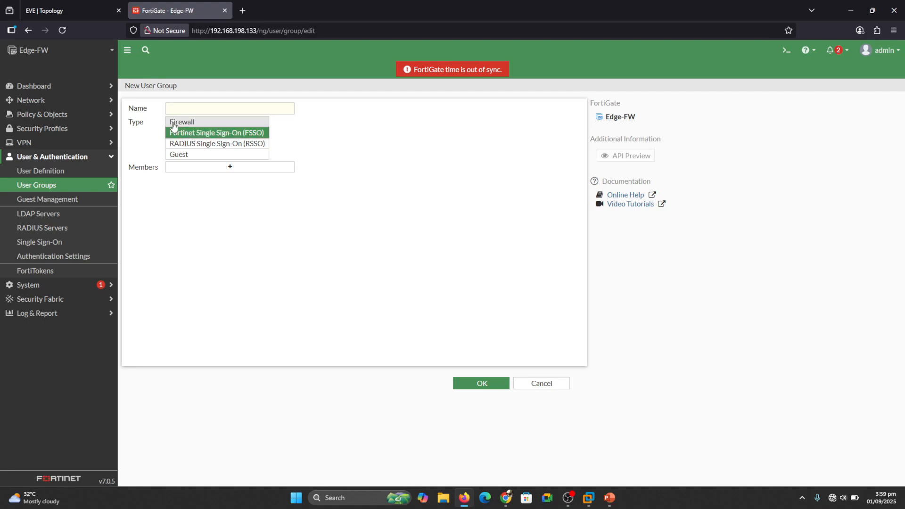
pyautogui.click(187, 105)
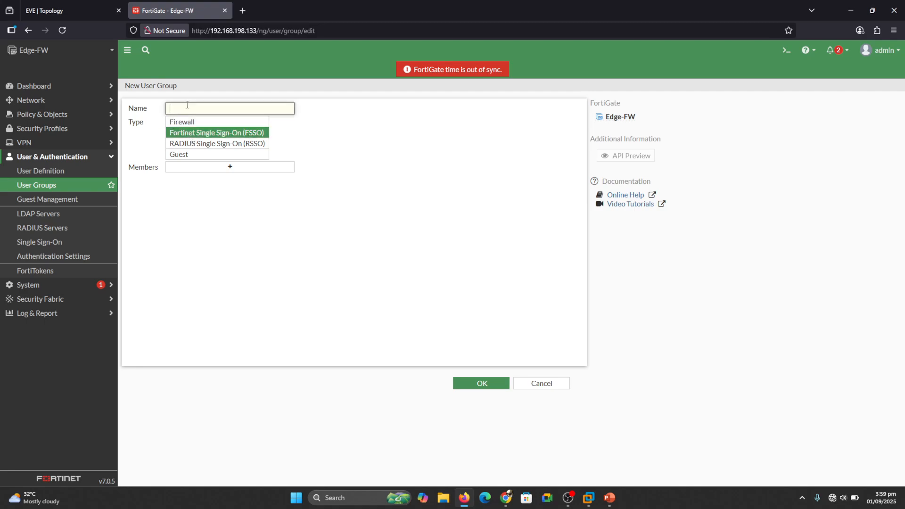
pyautogui.write('FSSO-IT')
pyautogui.click(215, 168)
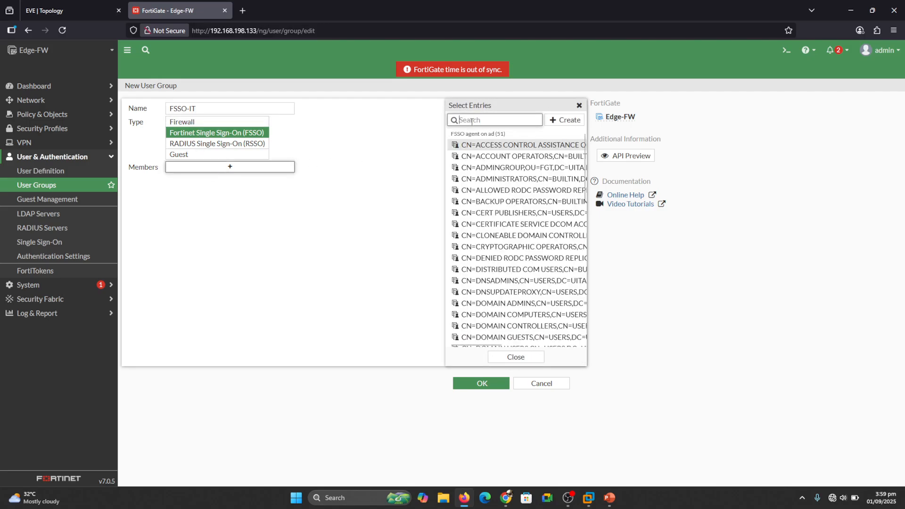
pyautogui.write('it')
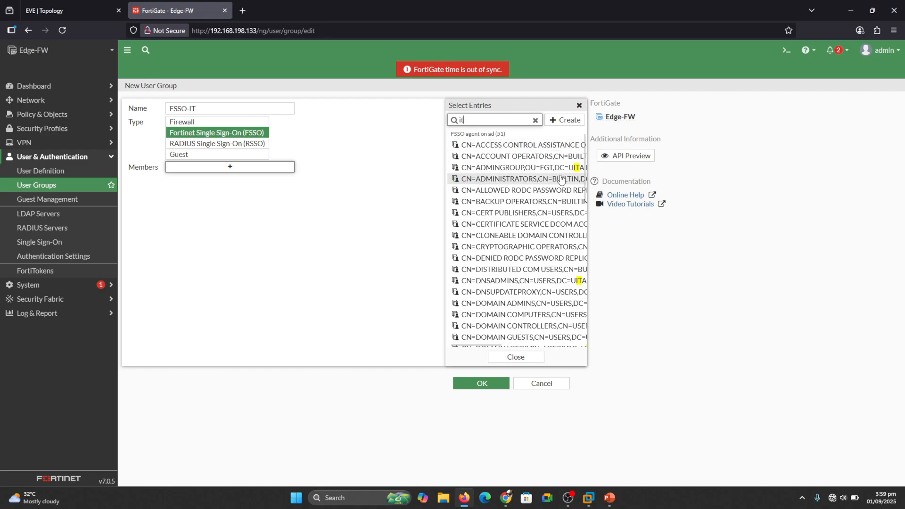
pyautogui.click(536, 121)
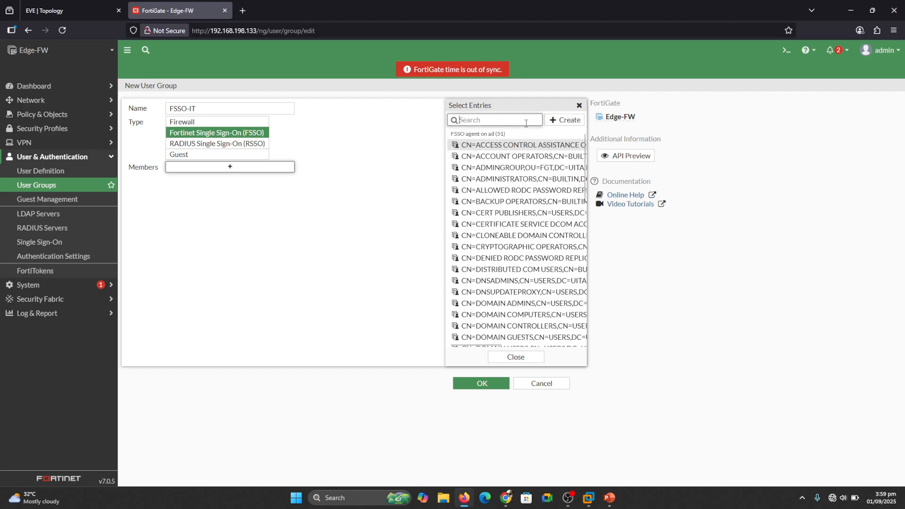
pyautogui.click(562, 121)
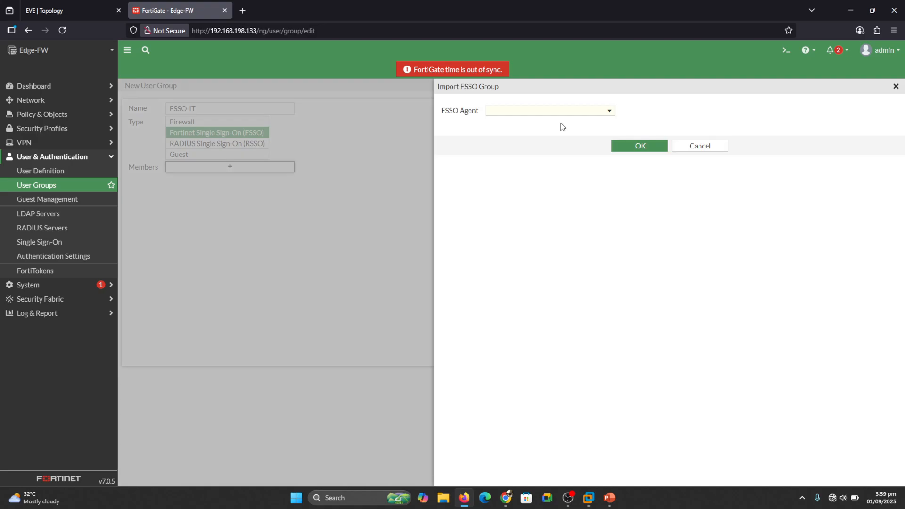
# - Import the 51 AD groups from the 'FSSO agent on ad' connector without saving the browser password
pyautogui.click(534, 111)
pyautogui.click(534, 136)
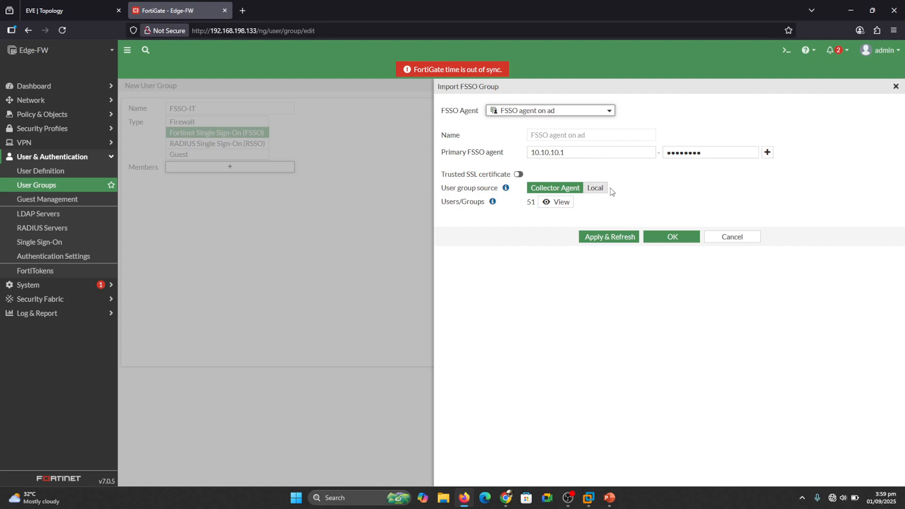
pyautogui.click(668, 239)
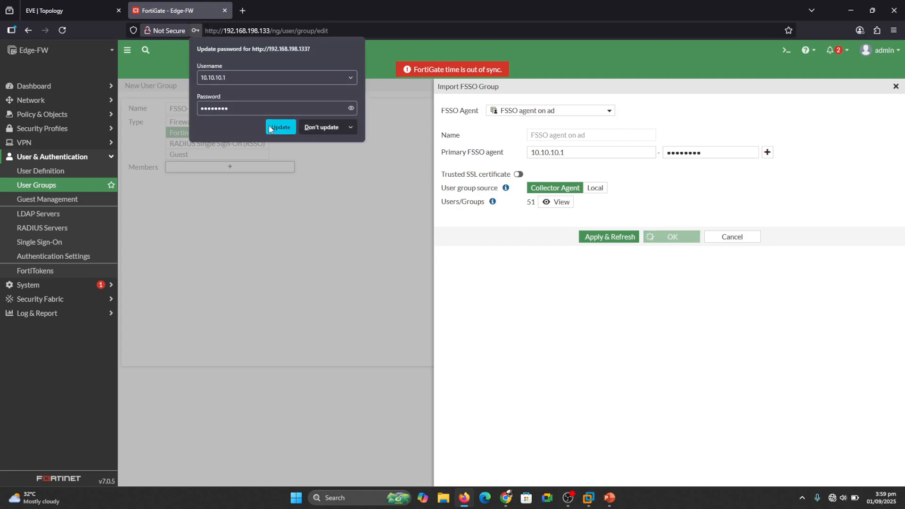
pyautogui.click(315, 125)
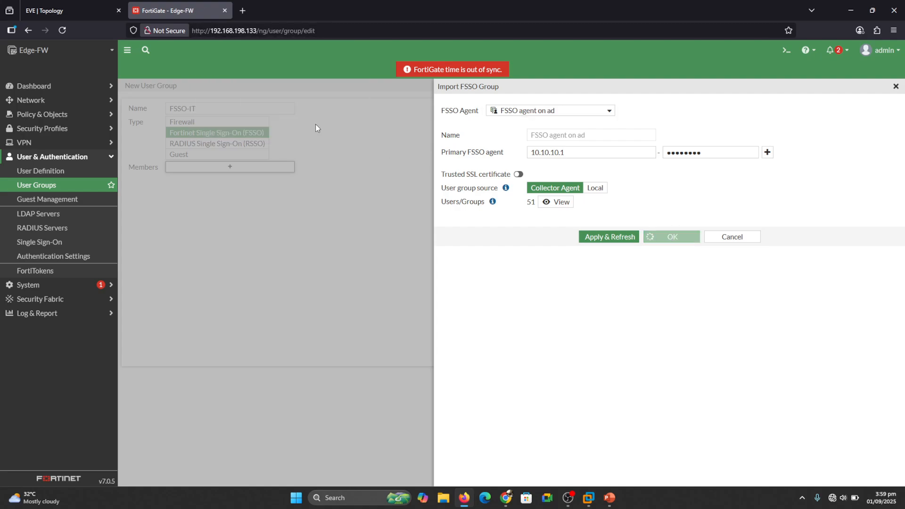
pyautogui.click(738, 243)
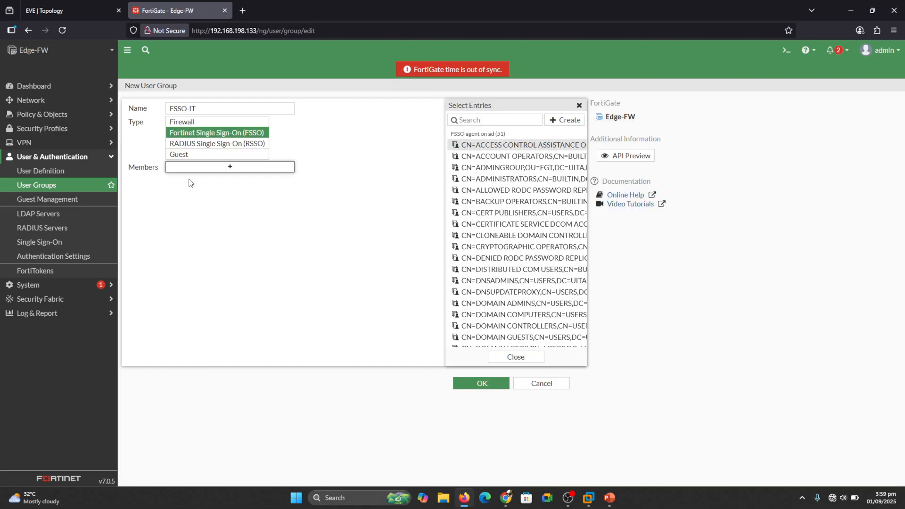
# - Add CN=IT,OU=FGT,DC=UITA,DC=LOCAL as the FSSO-IT group's member and save the group
pyautogui.click(484, 118)
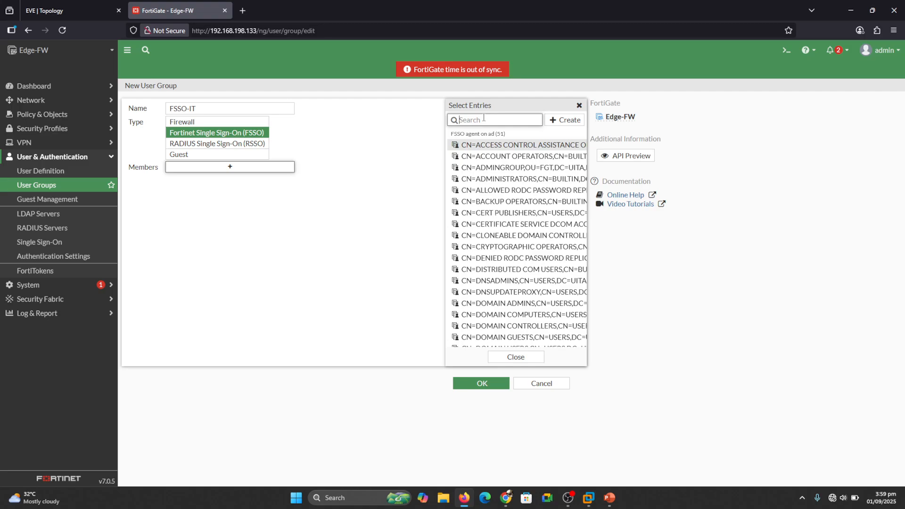
pyautogui.write('IT')
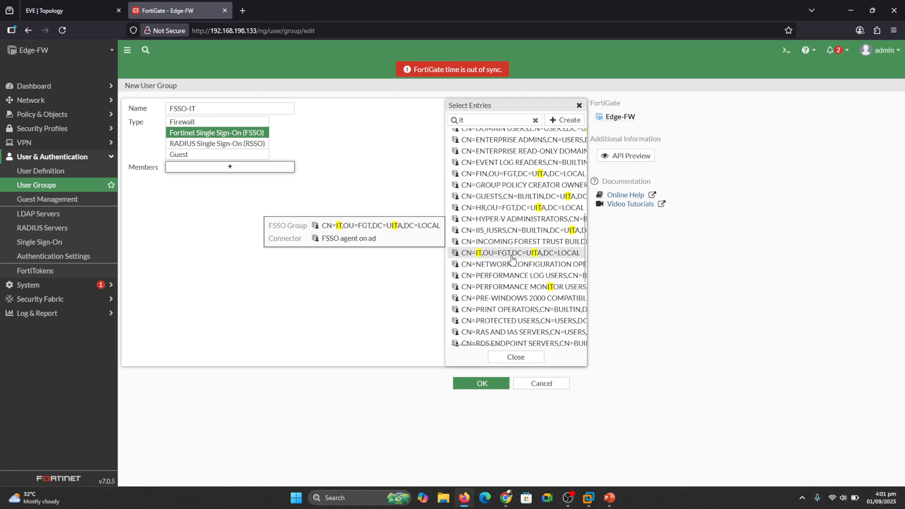
pyautogui.click(512, 259)
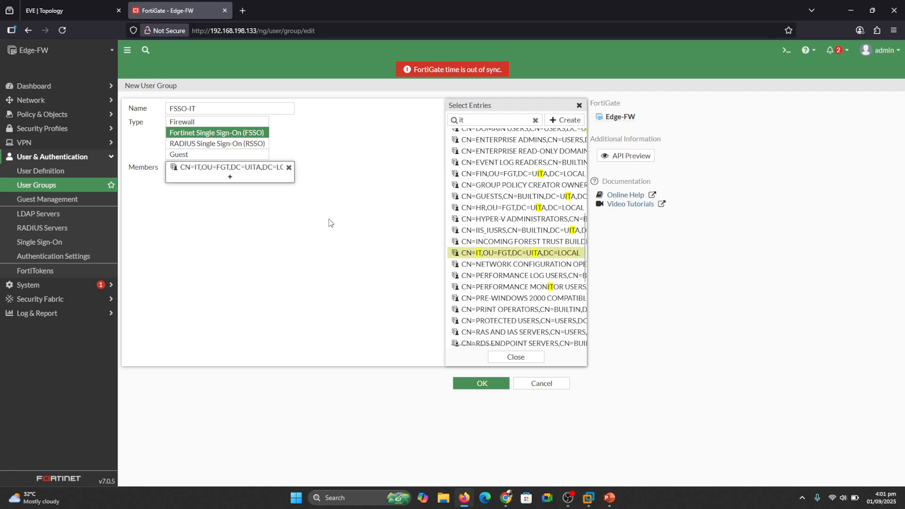
pyautogui.click(514, 358)
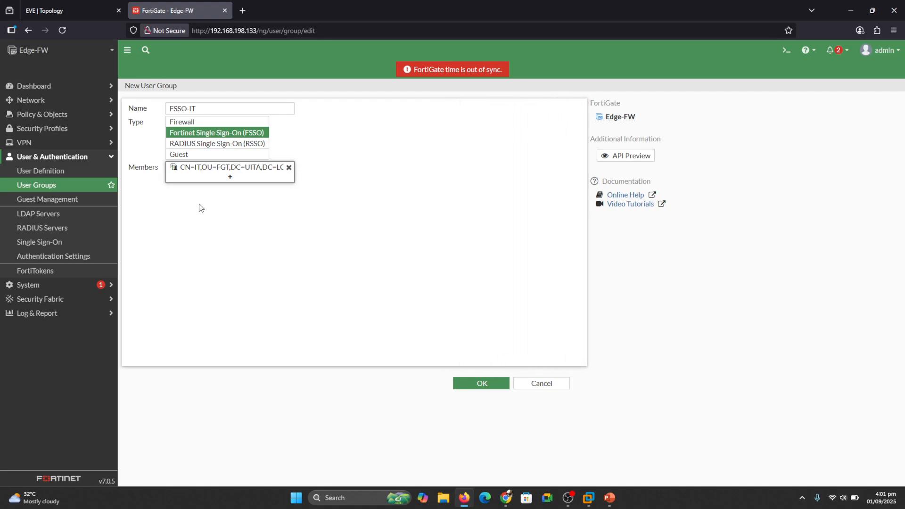
pyautogui.click(471, 382)
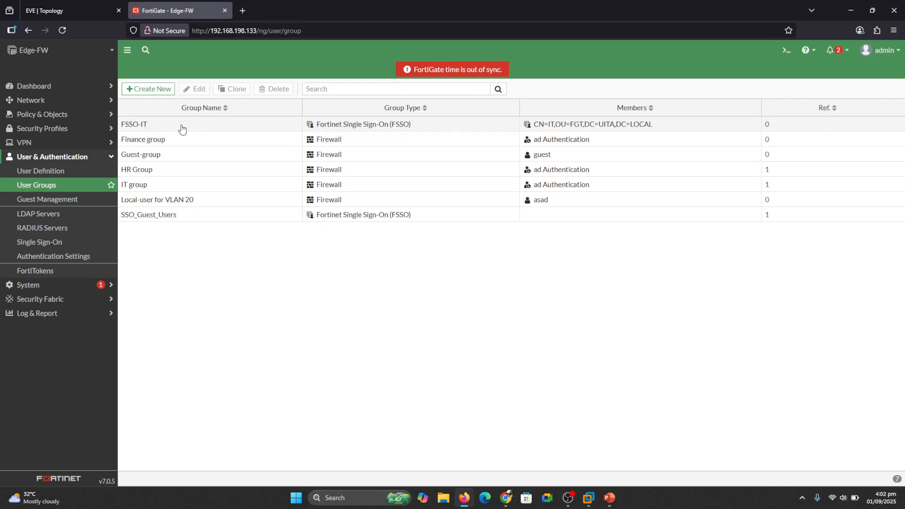
# - Create Fortinet Single Sign-On group FSSO-HR containing CN=HR,OU=FGT,DC=UITA,DC=LOCAL and save it
pyautogui.click(155, 90)
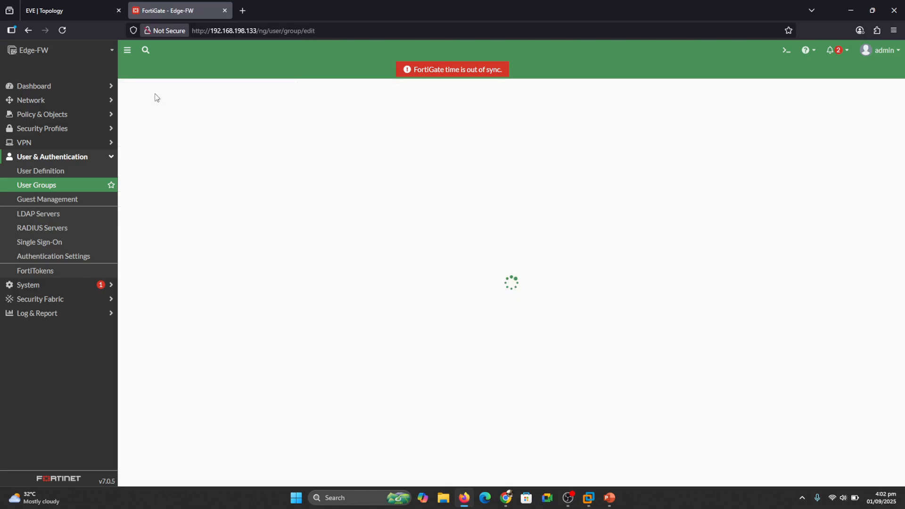
pyautogui.click(187, 112)
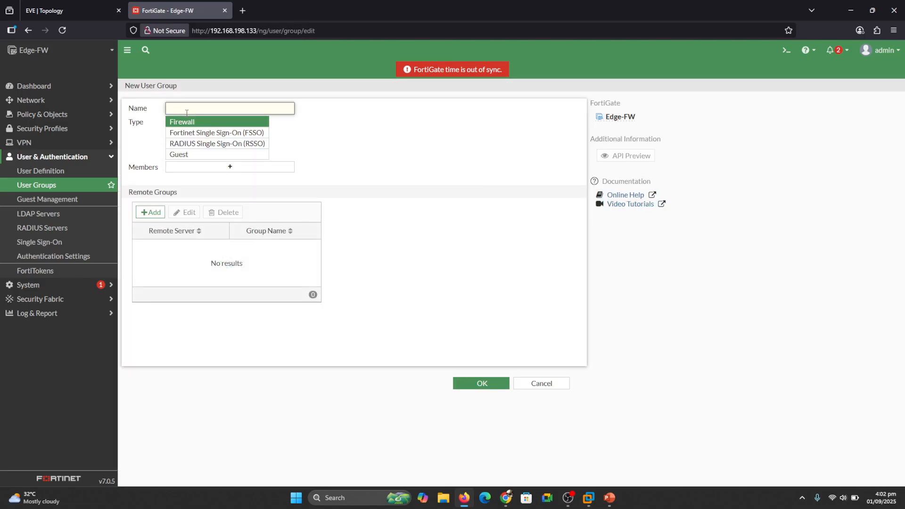
pyautogui.write('FSSO-HR')
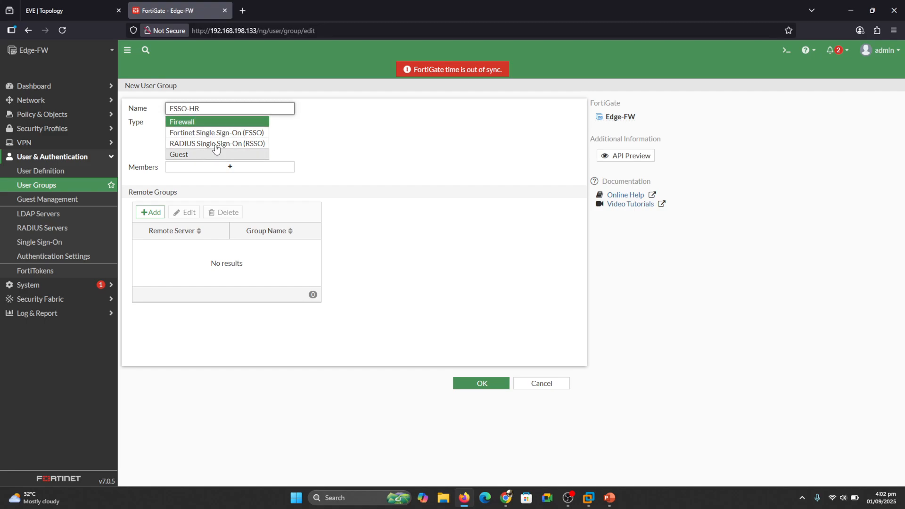
pyautogui.click(241, 134)
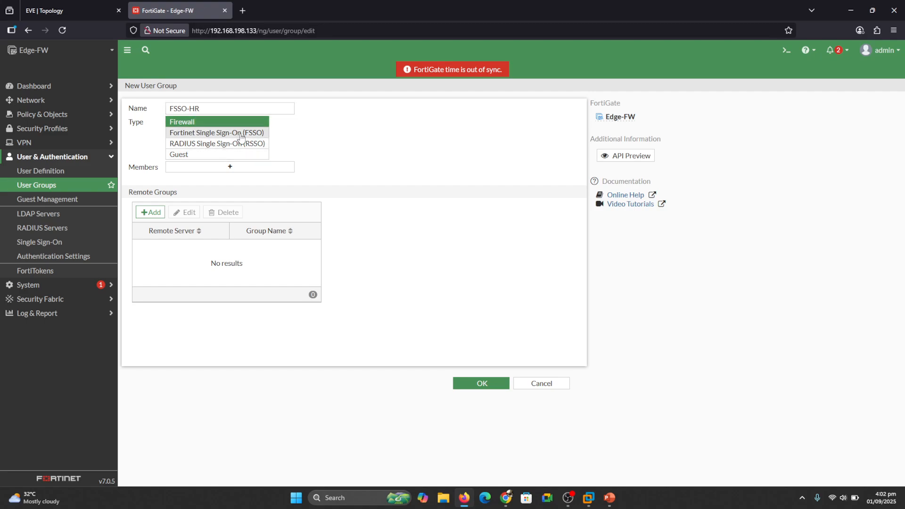
pyautogui.click(237, 170)
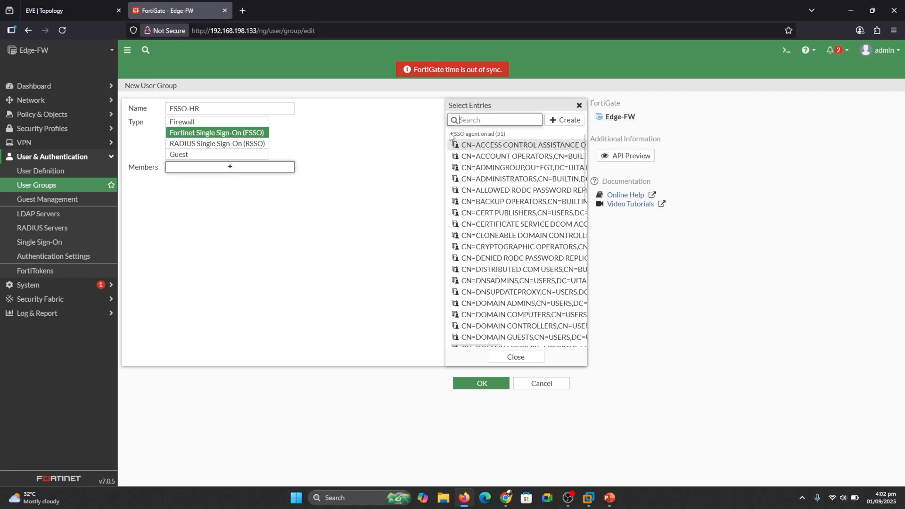
pyautogui.write('hr')
pyautogui.click(508, 147)
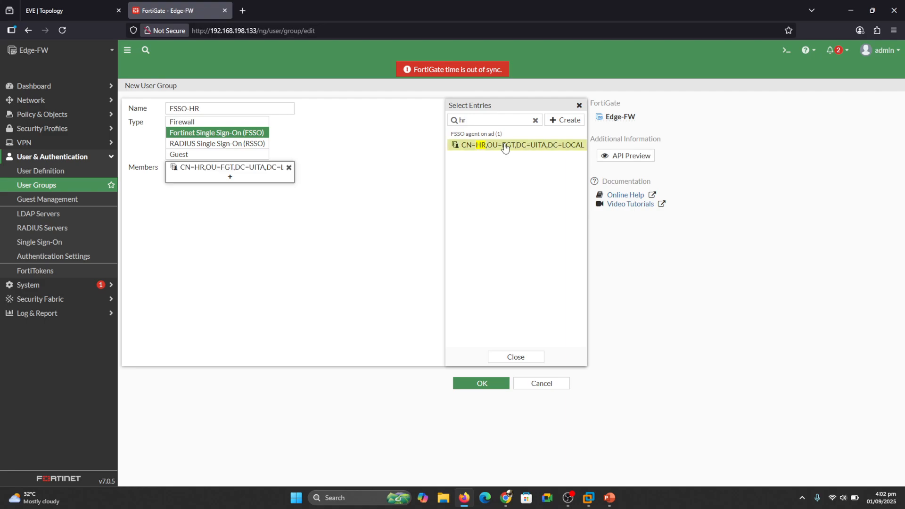
pyautogui.click(512, 358)
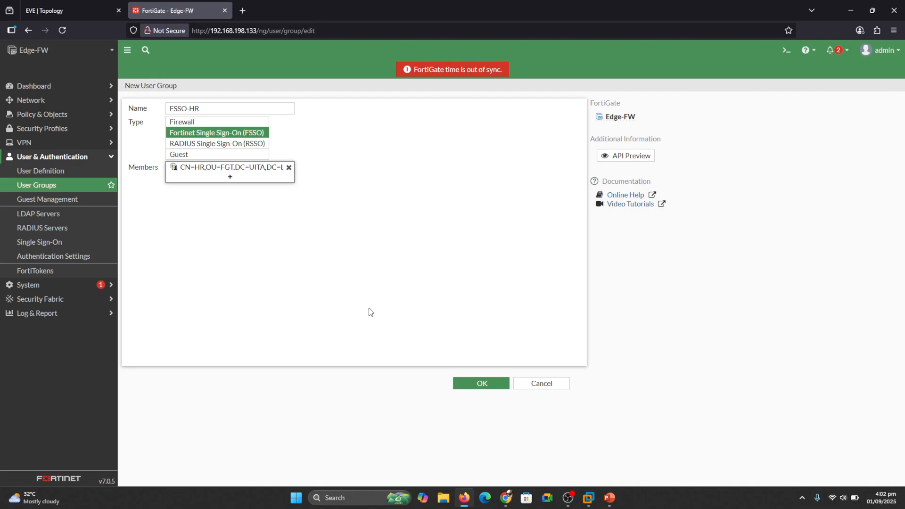
pyautogui.click(481, 385)
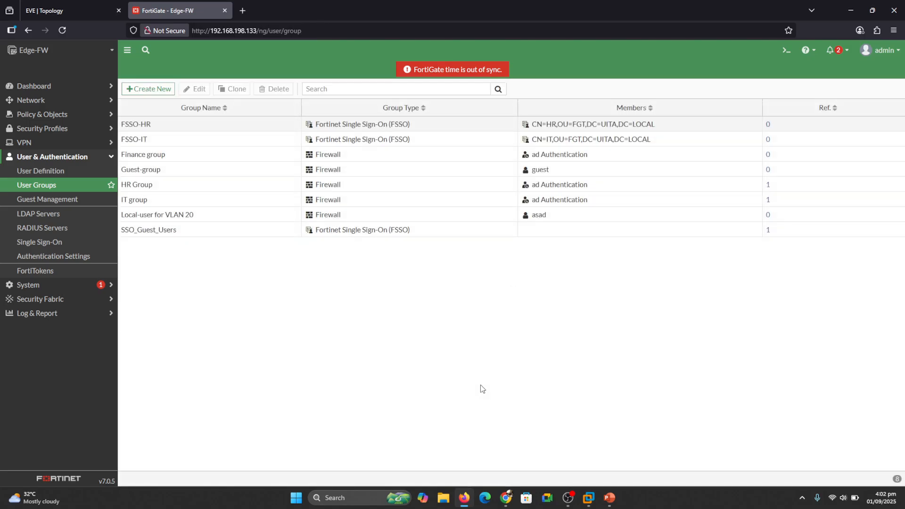
# - Create FSSO group FSSO-Finance with member CN=FIN,OU=FGT,DC=UITA,DC=LOCAL, then go to Firewall Policy
pyautogui.click(151, 89)
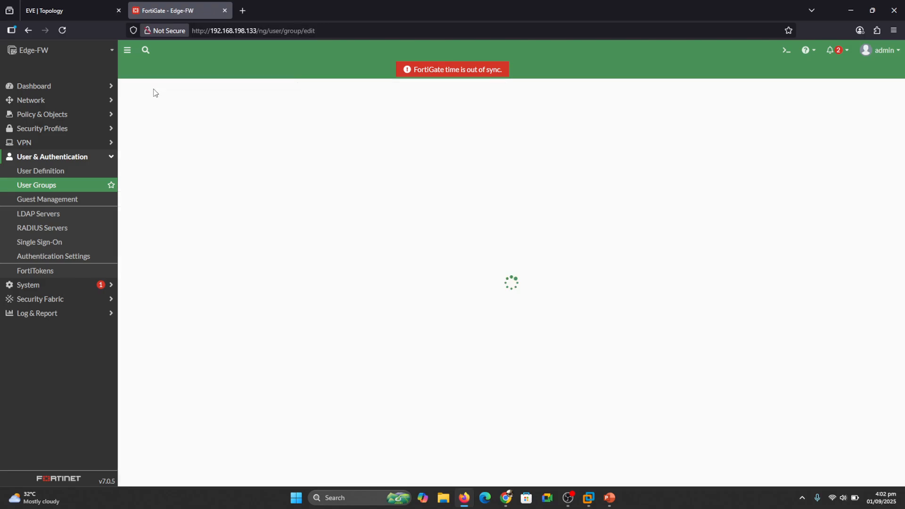
pyautogui.click(226, 105)
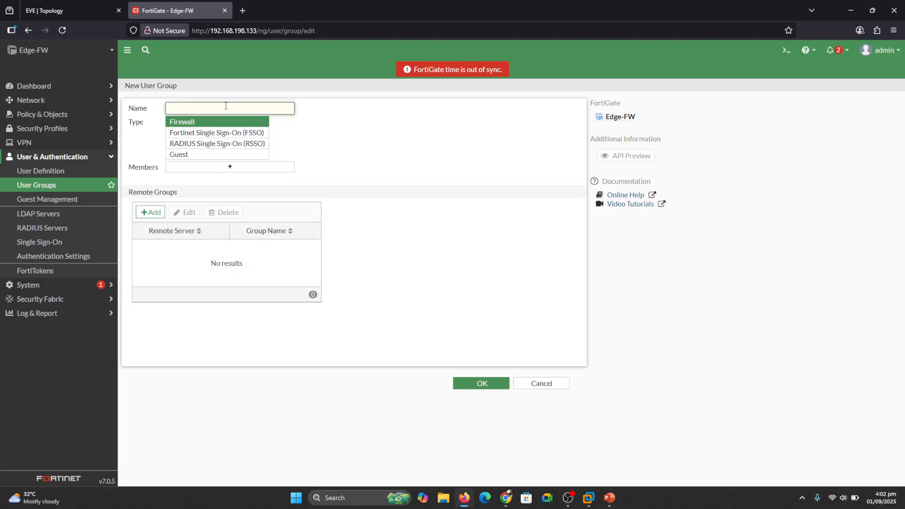
pyautogui.write('FSSO-Finance')
pyautogui.click(212, 135)
pyautogui.click(222, 167)
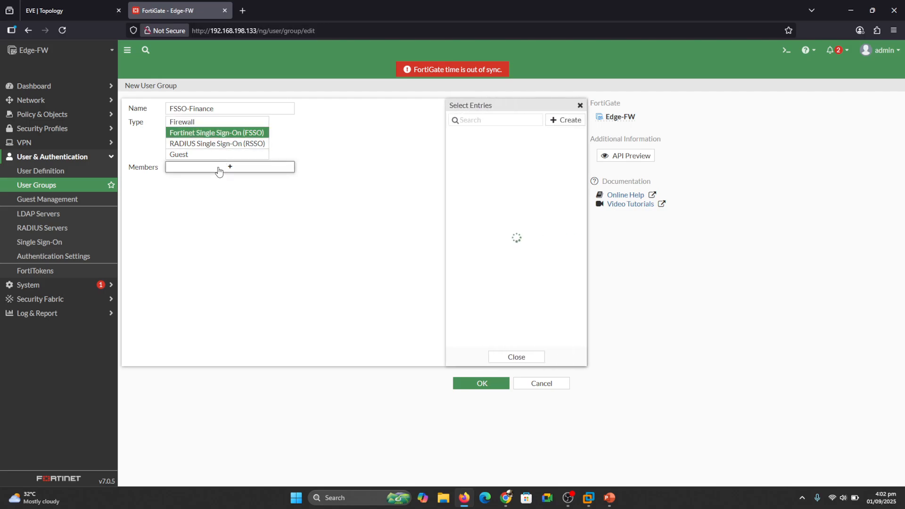
pyautogui.write('fin')
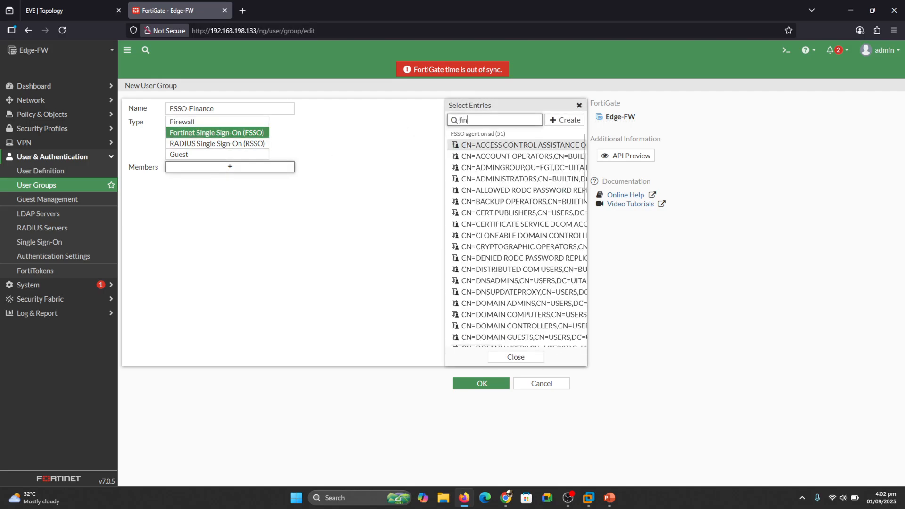
pyautogui.click(516, 150)
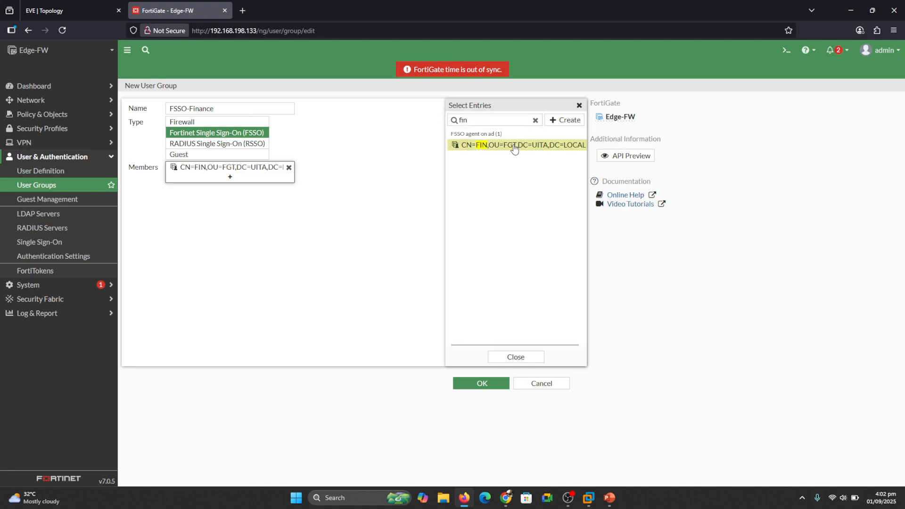
pyautogui.click(516, 359)
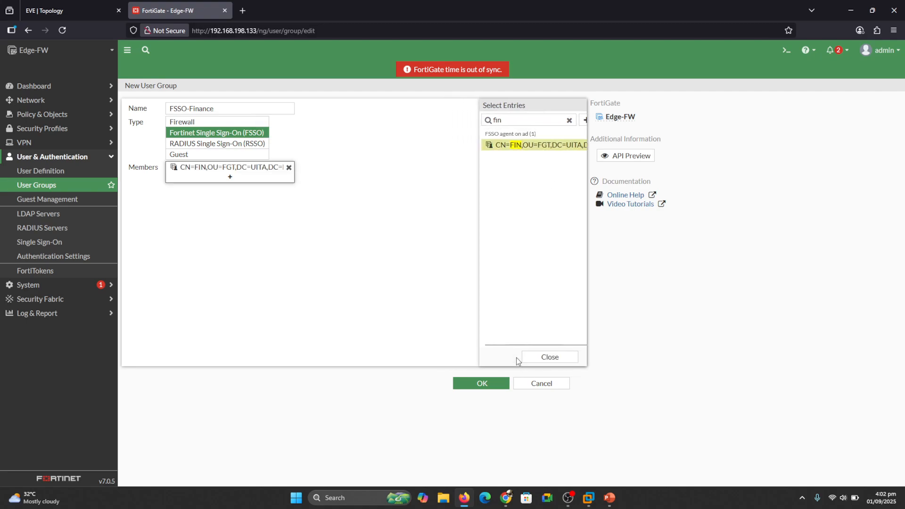
pyautogui.click(485, 383)
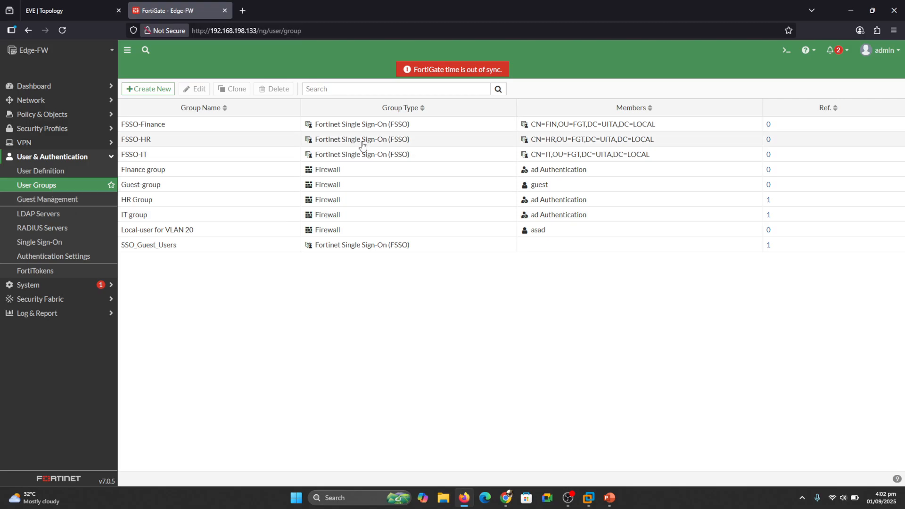
pyautogui.click(42, 116)
pyautogui.click(41, 129)
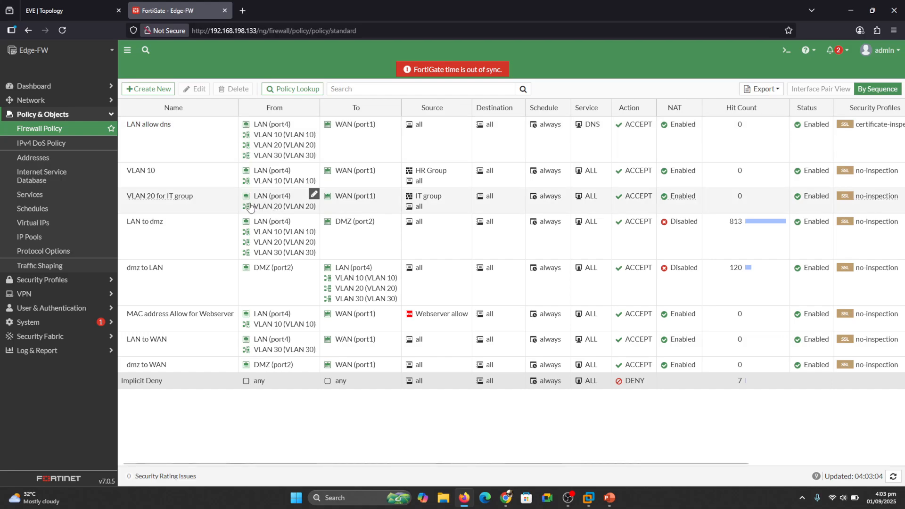
# - Open the 'VLAN 20 for IT group' policy for editing and bring up its Source choices
pyautogui.doubleClick(171, 198)
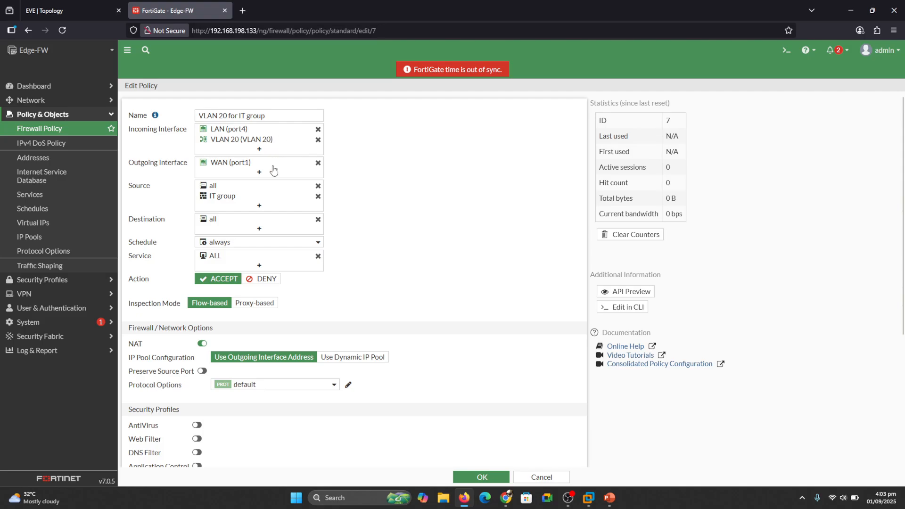
pyautogui.click(259, 206)
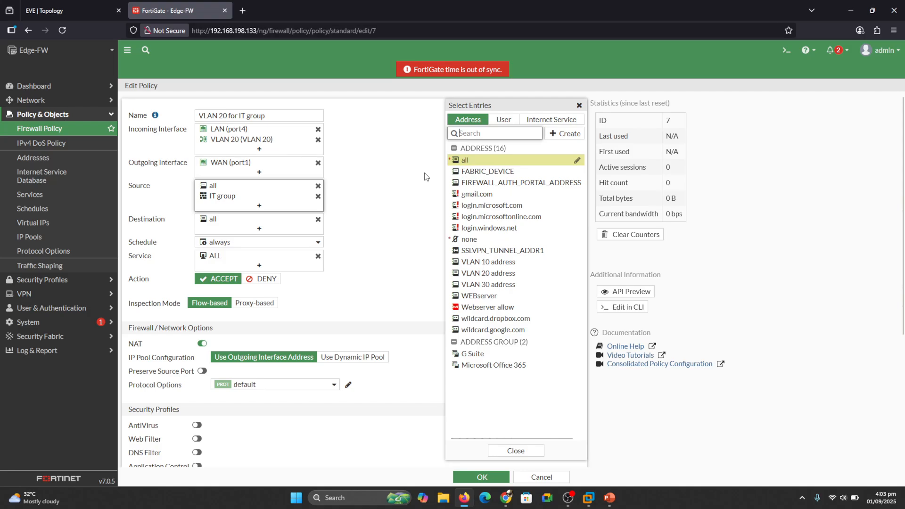
# - Add FSSO-HR to the policy's sources alongside IT group and save the policy
pyautogui.click(504, 120)
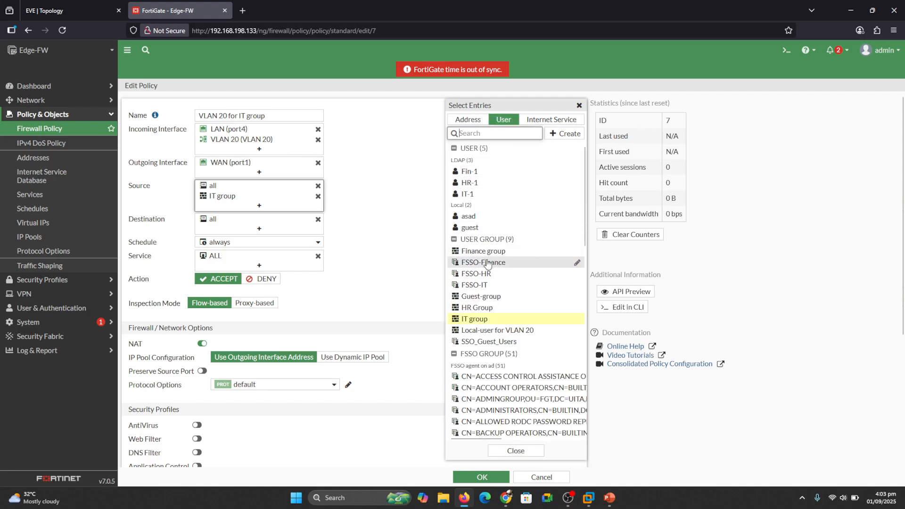
pyautogui.moveTo(489, 276)
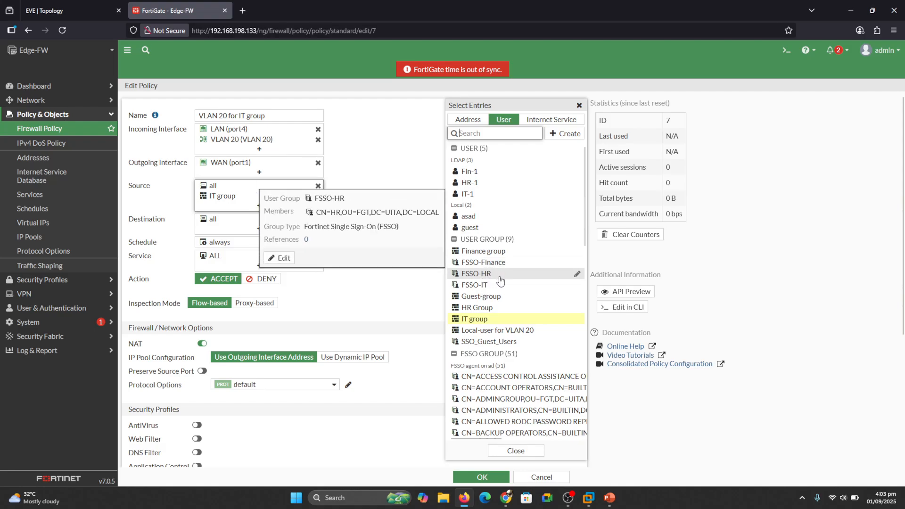
pyautogui.click(488, 276)
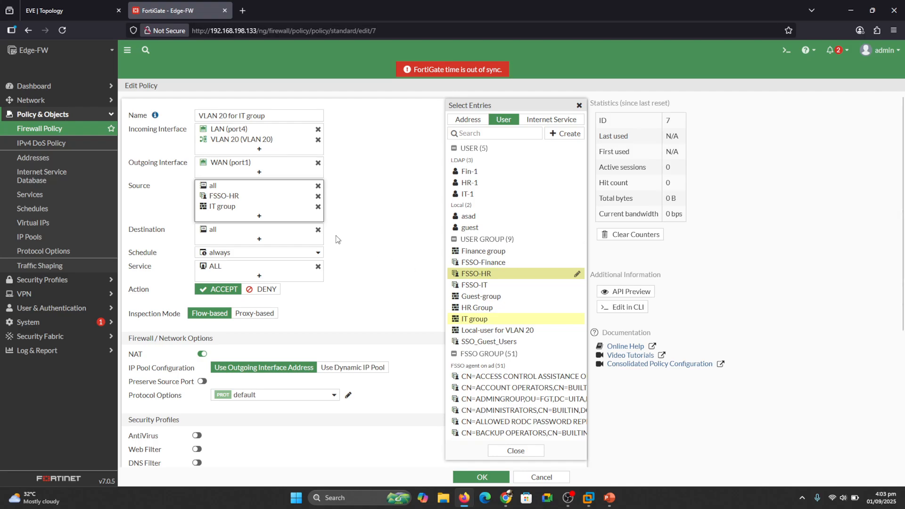
pyautogui.moveTo(223, 207)
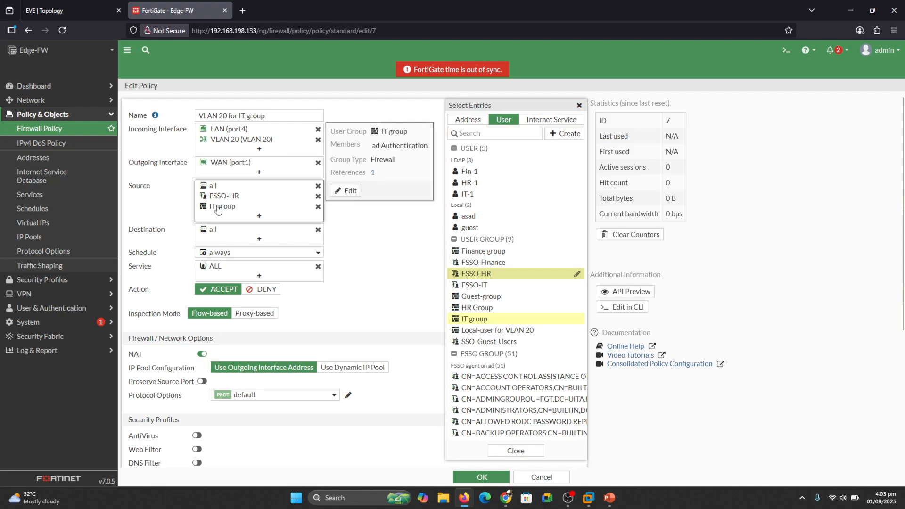
pyautogui.click(318, 207)
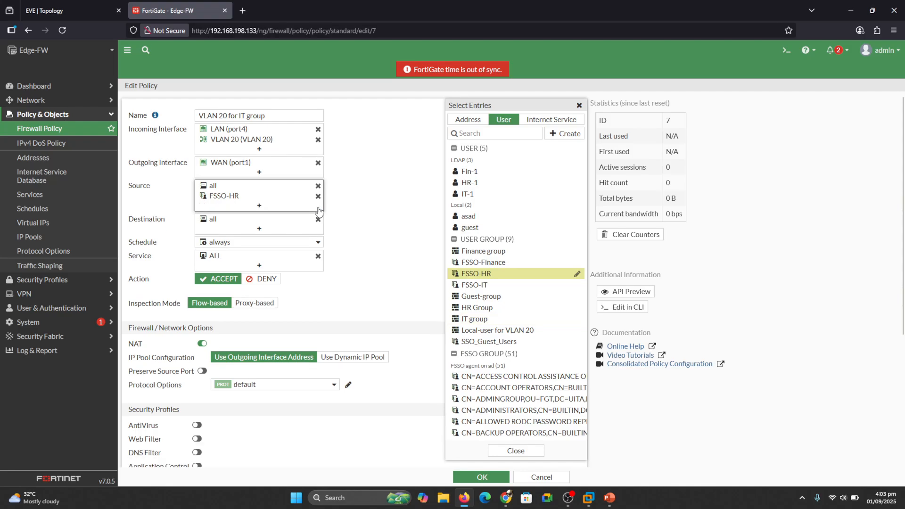
pyautogui.click(361, 209)
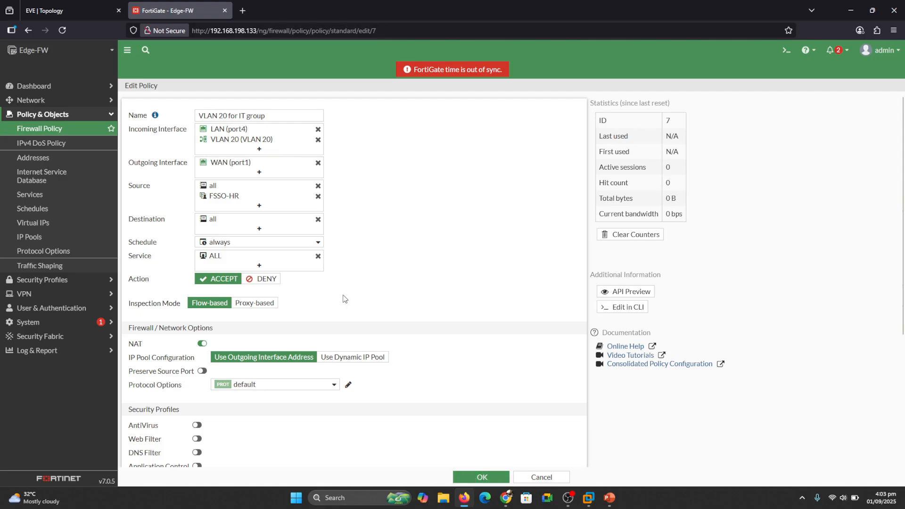
pyautogui.click(259, 206)
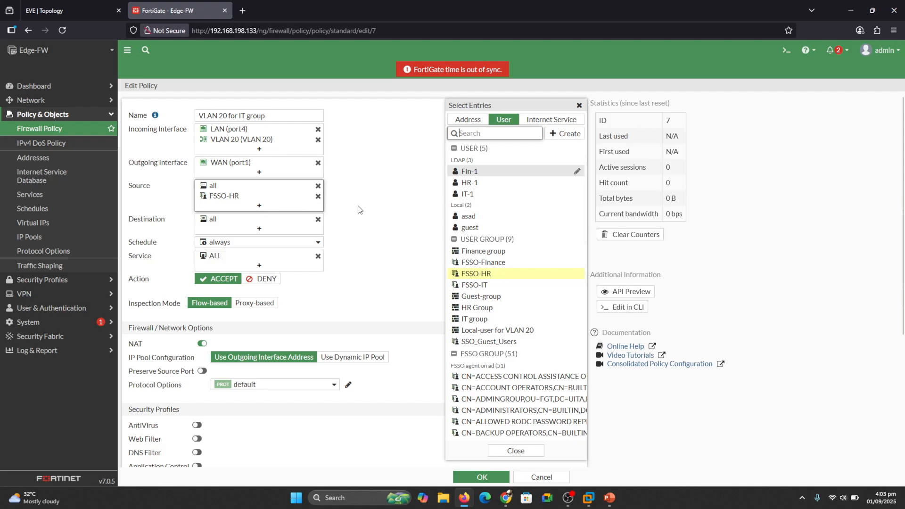
pyautogui.click(470, 321)
pyautogui.click(387, 230)
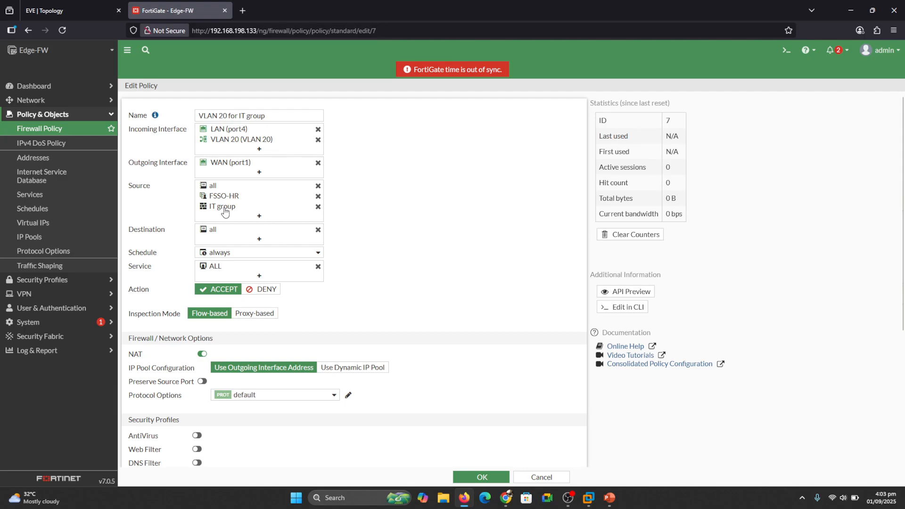
pyautogui.moveTo(221, 210)
pyautogui.scroll(-5, 726, 437)
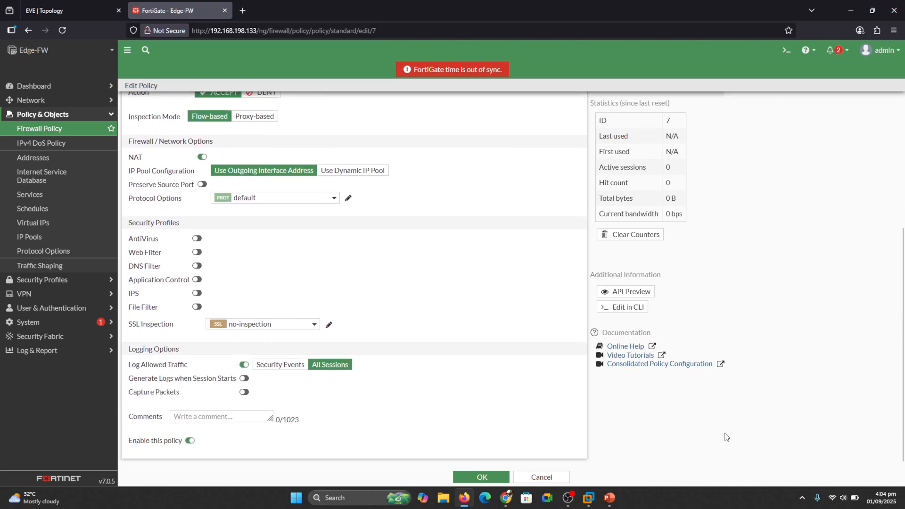
pyautogui.click(491, 478)
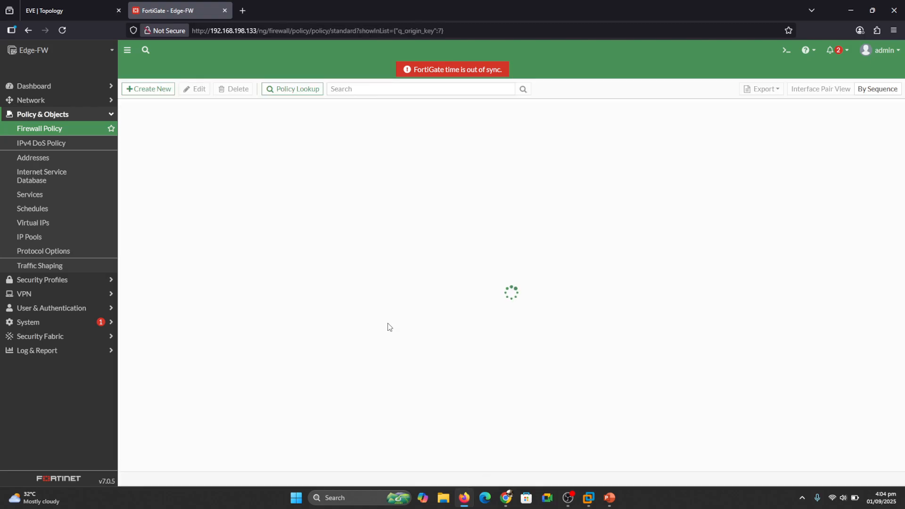
# - Open the Win-10 console from the EVE topology and sign in with the user's password
pyautogui.click(77, 3)
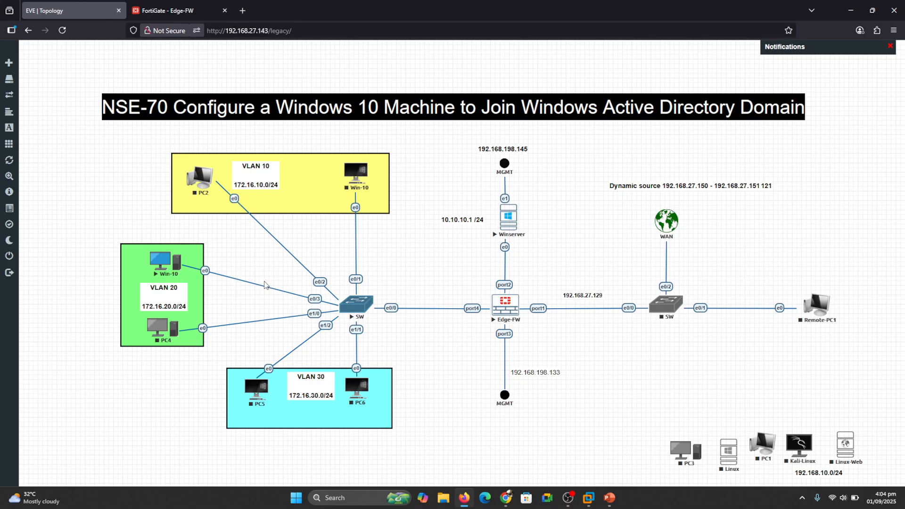
pyautogui.click(158, 265)
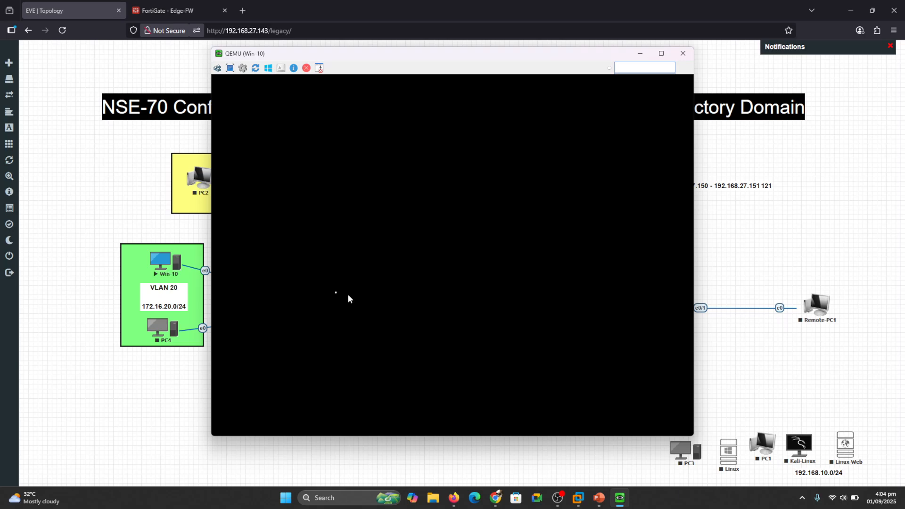
pyautogui.moveTo(291, 57); pyautogui.dragTo(434, 69)
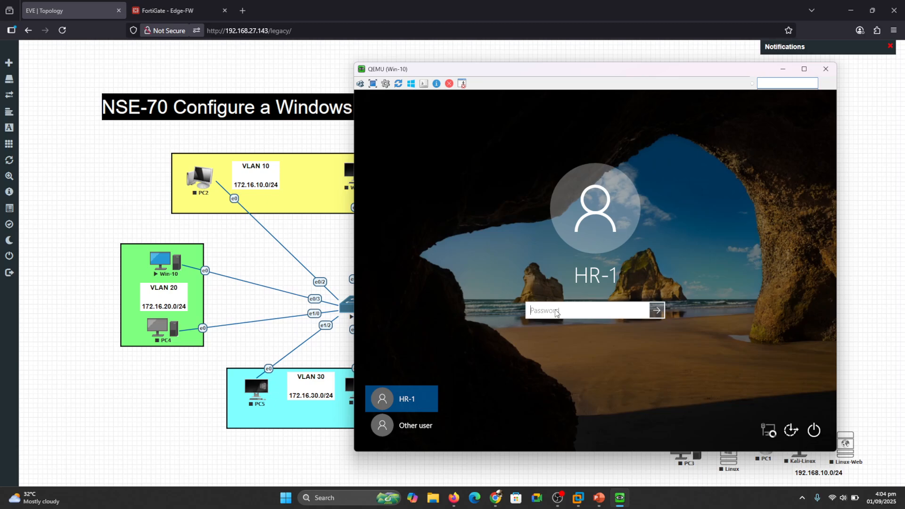
pyautogui.write('***')
pyautogui.press('Return')
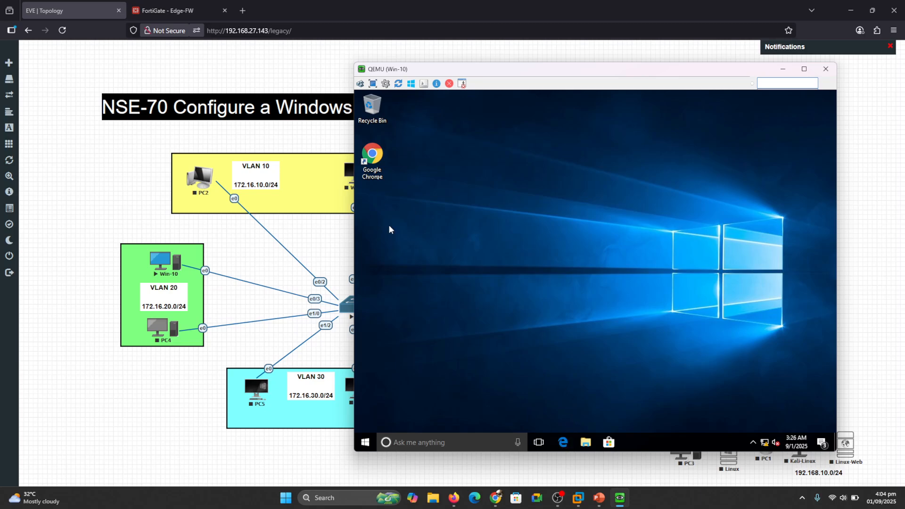
# - Check Win-10's Ethernet details: IPv4 172.16.20.1, gateway 172.16.20.254, DNS 10.10.10.1
pyautogui.click(377, 161)
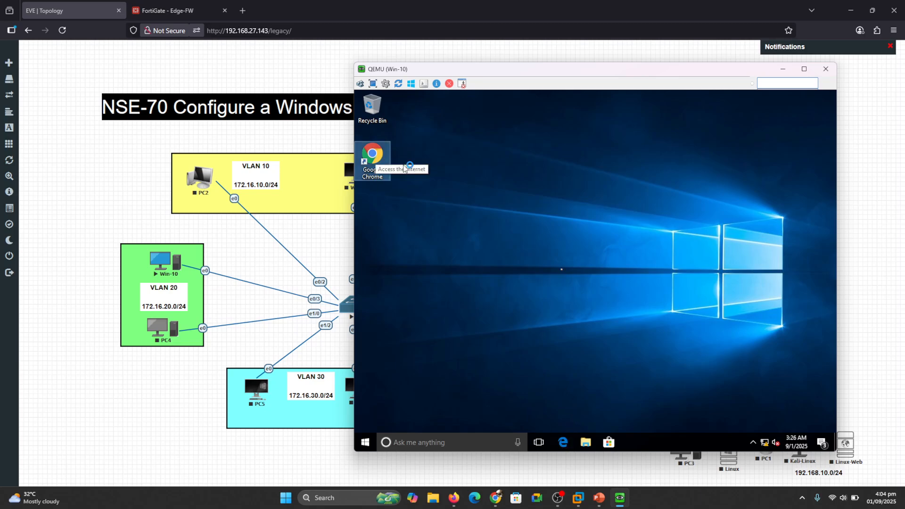
pyautogui.rightClick(766, 440)
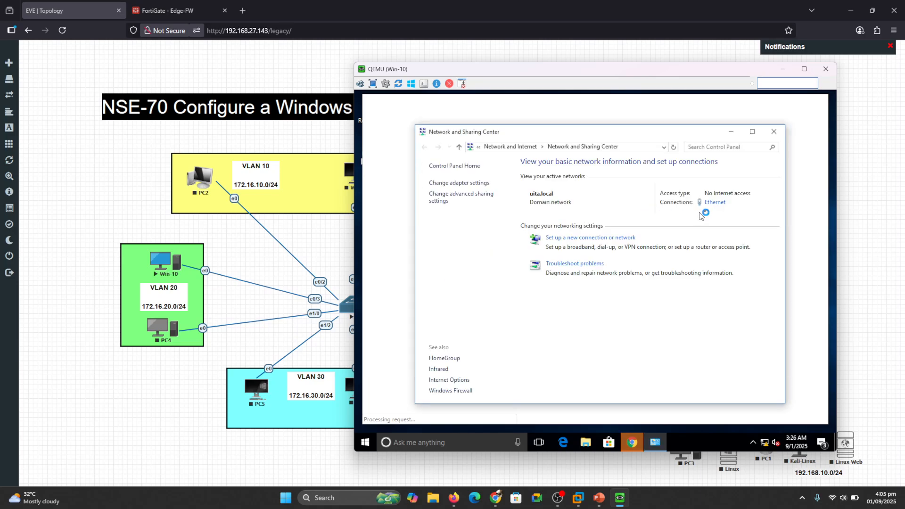
pyautogui.click(721, 204)
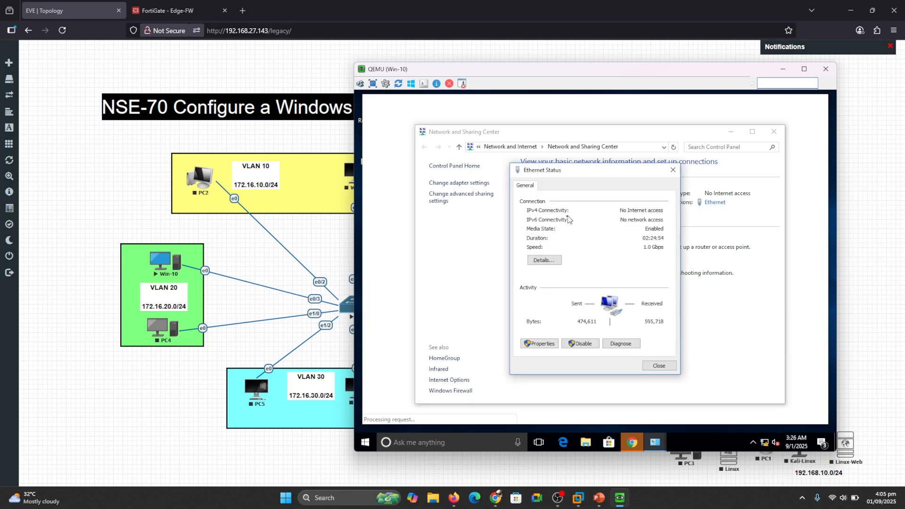
pyautogui.click(548, 260)
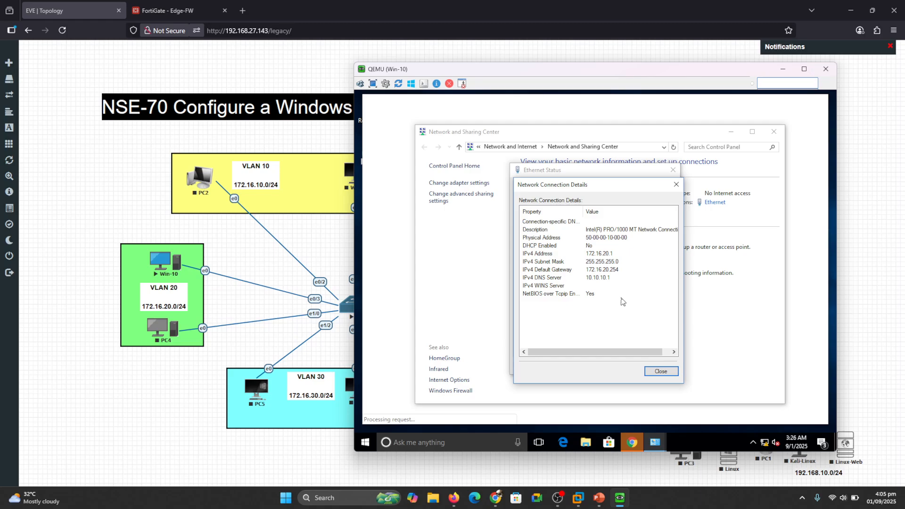
pyautogui.click(662, 372)
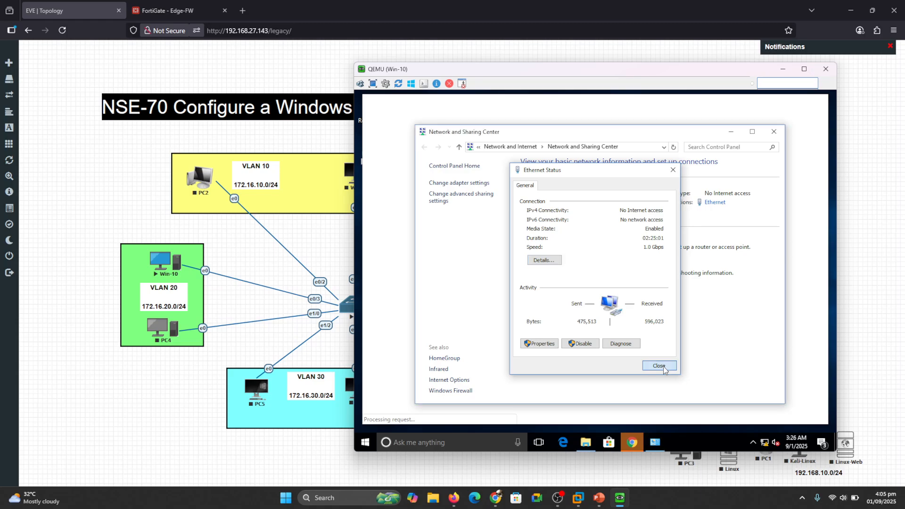
pyautogui.click(663, 368)
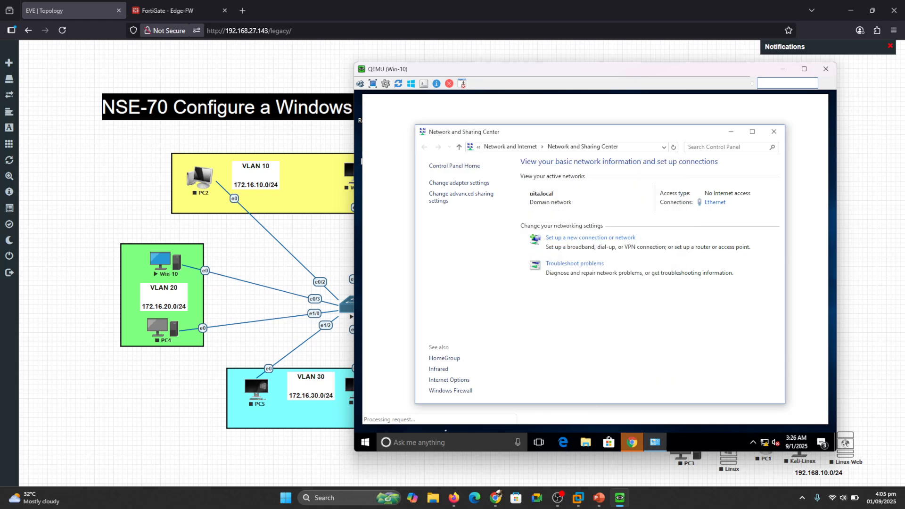
# - Ping 1.1.1.1 from Command Prompt (destination net unreachable), then return to the EVE topology
pyautogui.click(414, 444)
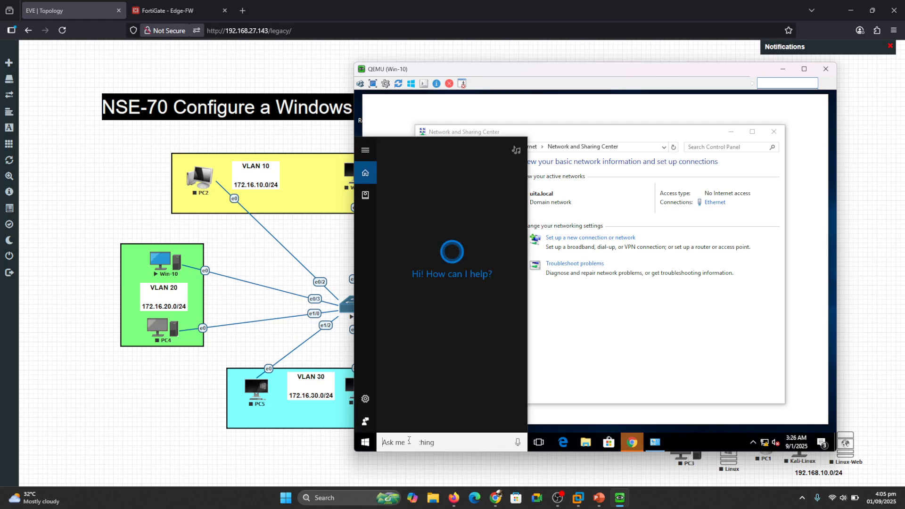
pyautogui.write('c')
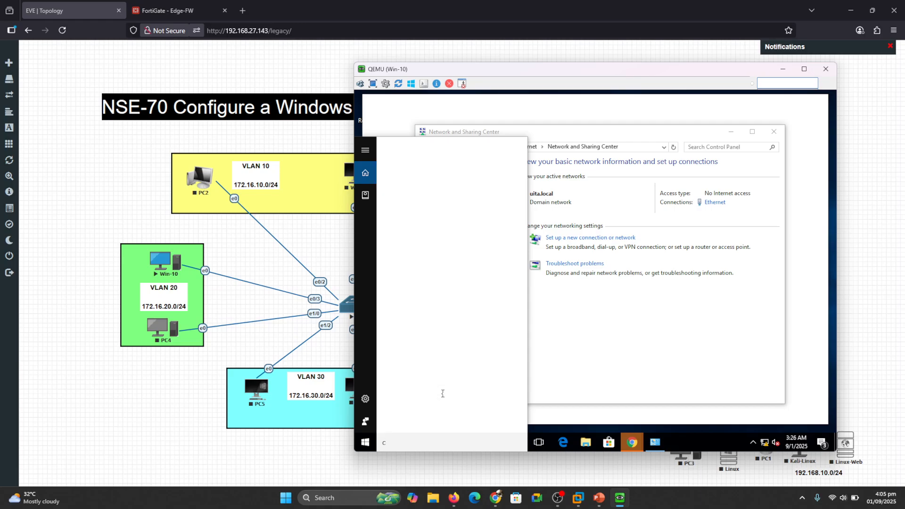
pyautogui.write('md')
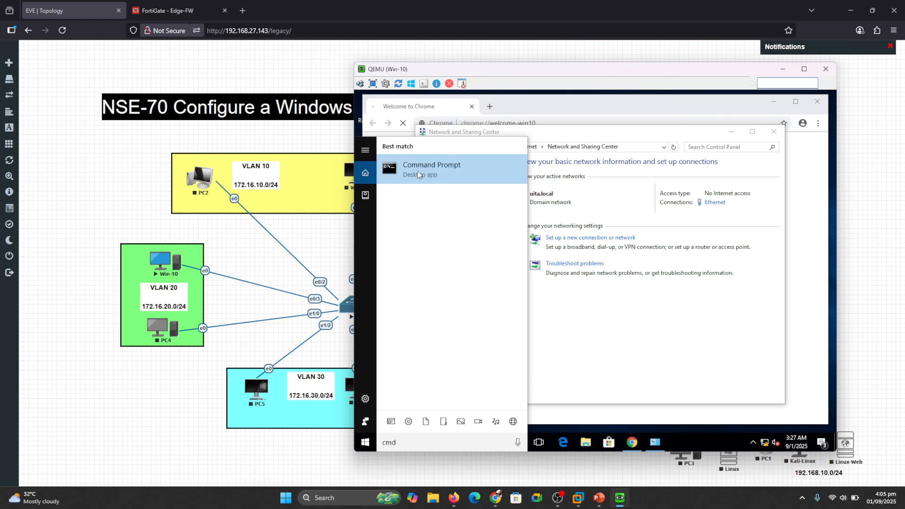
pyautogui.click(418, 170)
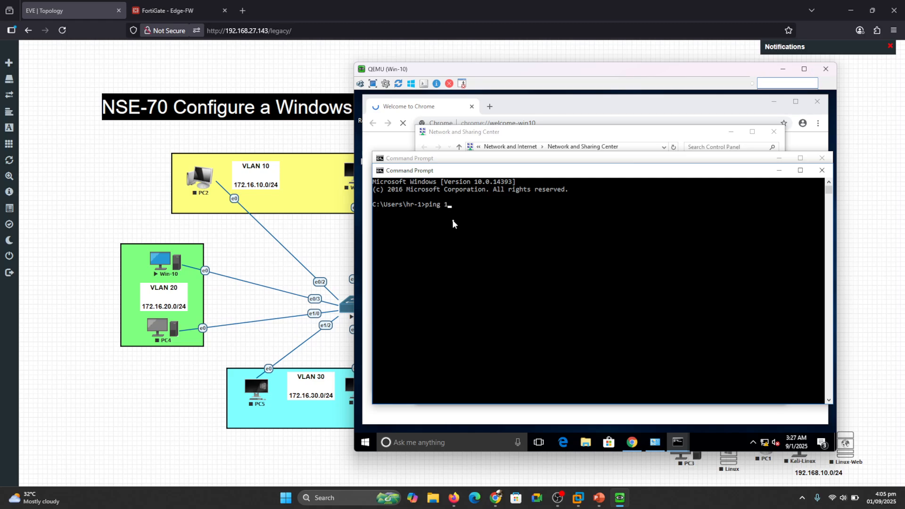
pyautogui.write('ping 1.1.1.1')
pyautogui.press('Return')
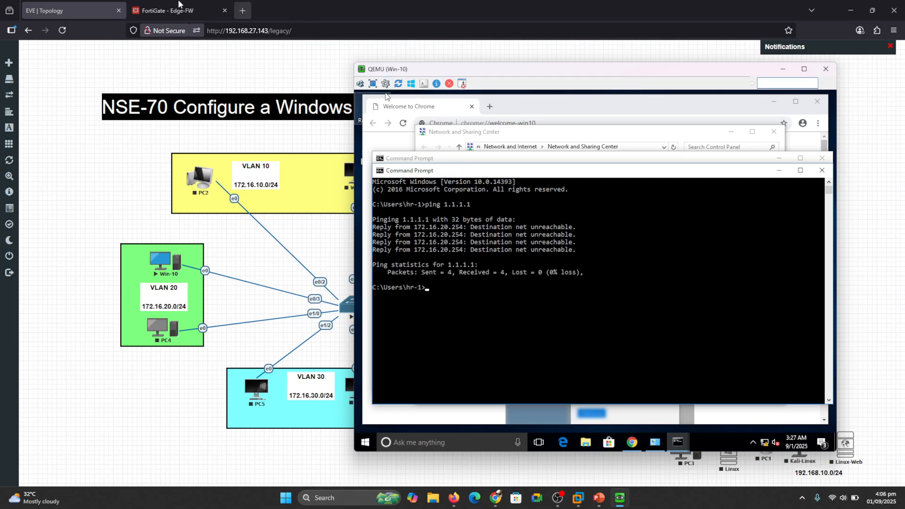
pyautogui.click(180, 9)
pyautogui.click(89, 4)
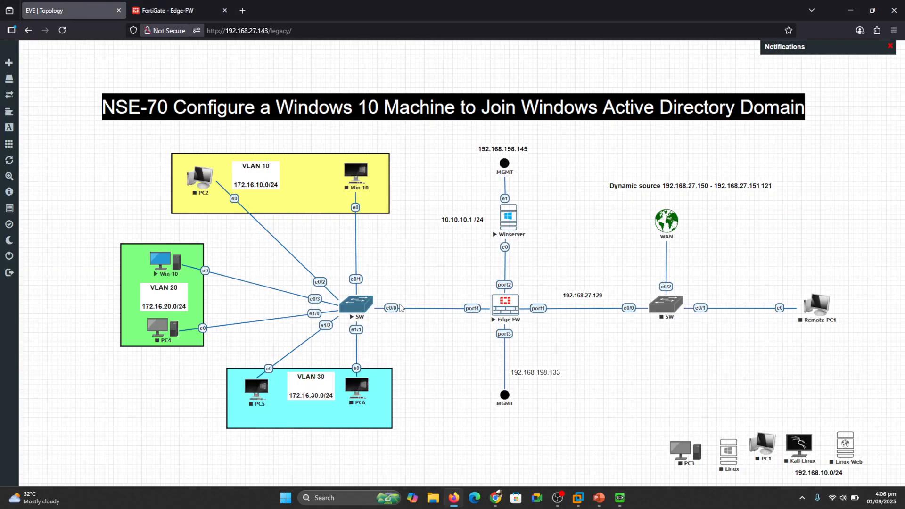
# - Start the right-hand WAN-side SW switch, then return to the FortiGate - Edge-FW policy list
pyautogui.moveTo(691, 279)
pyautogui.mouseDown()
pyautogui.moveTo(628, 299)
pyautogui.moveTo(711, 320)
pyautogui.mouseUp()
pyautogui.press('Escape')
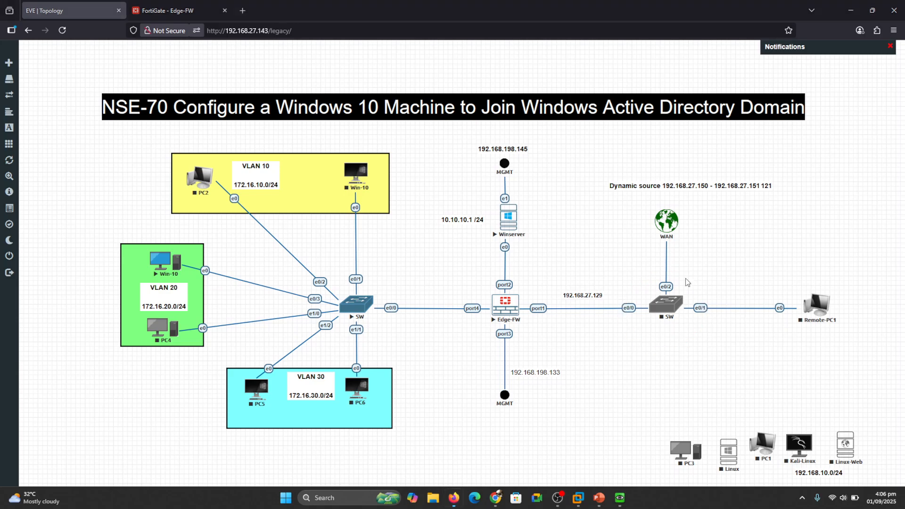
pyautogui.rightClick(666, 306)
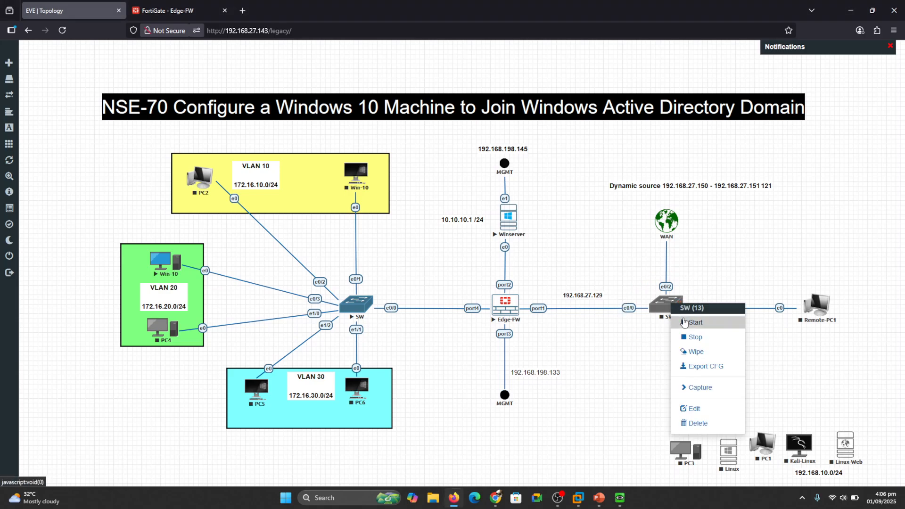
pyautogui.click(686, 322)
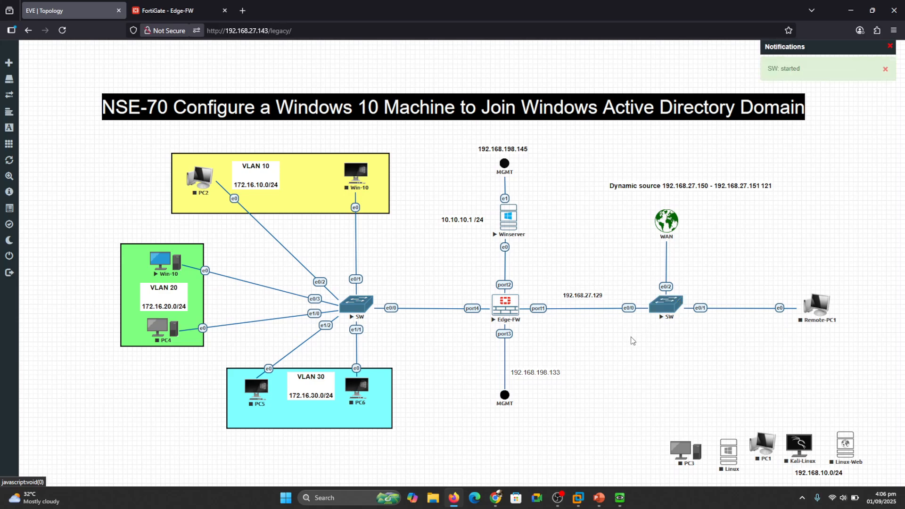
pyautogui.click(156, 6)
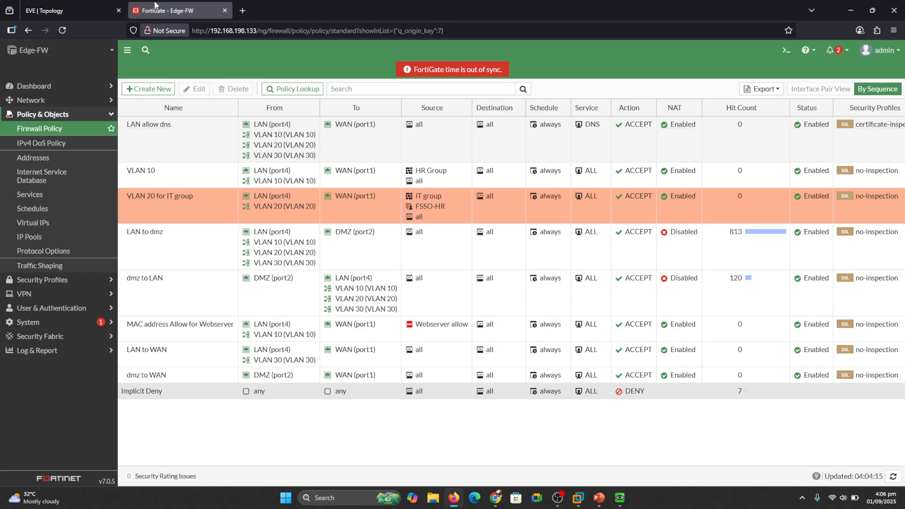
# - Run exe ping 1.1.1.1 from the FortiGate CLI and confirm 100% packet loss (5 sent, 0 received)
pyautogui.click(787, 49)
pyautogui.write('e')
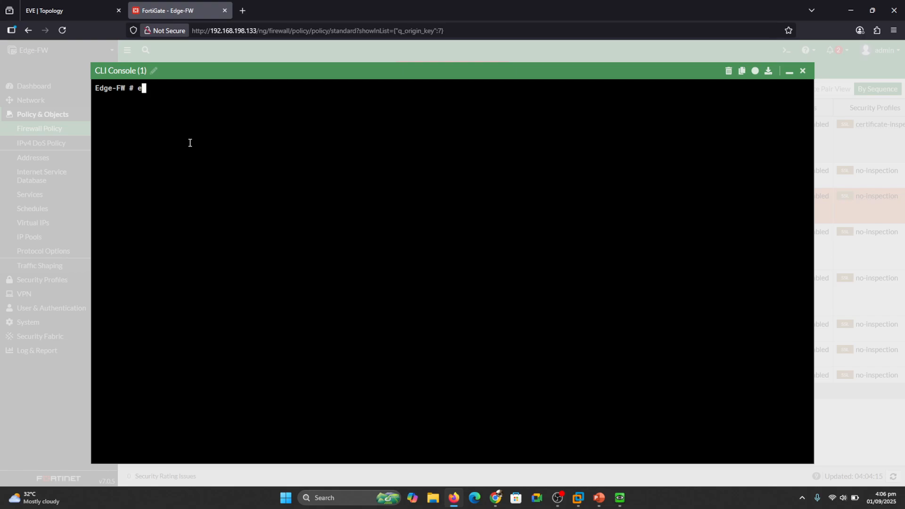
pyautogui.write('xe ping 1.1.1.1')
pyautogui.press('Return')
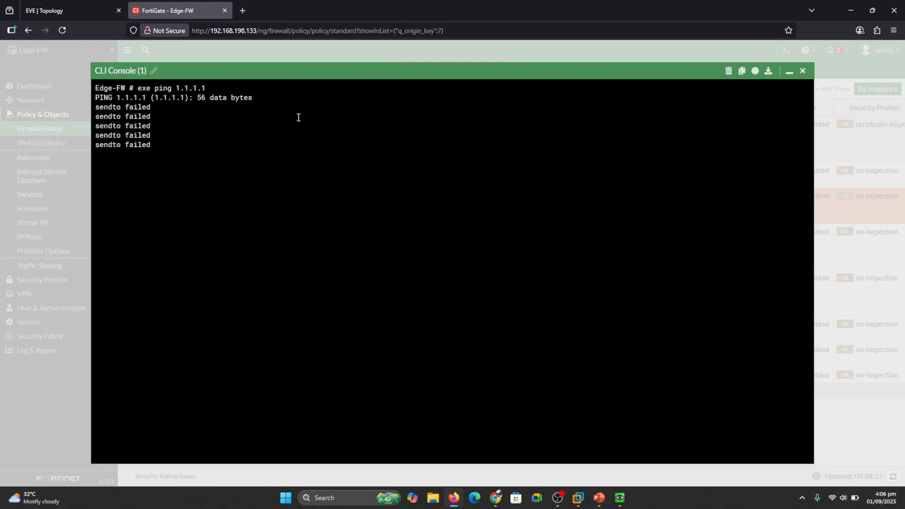
pyautogui.hotkey('ctrl', 'c')
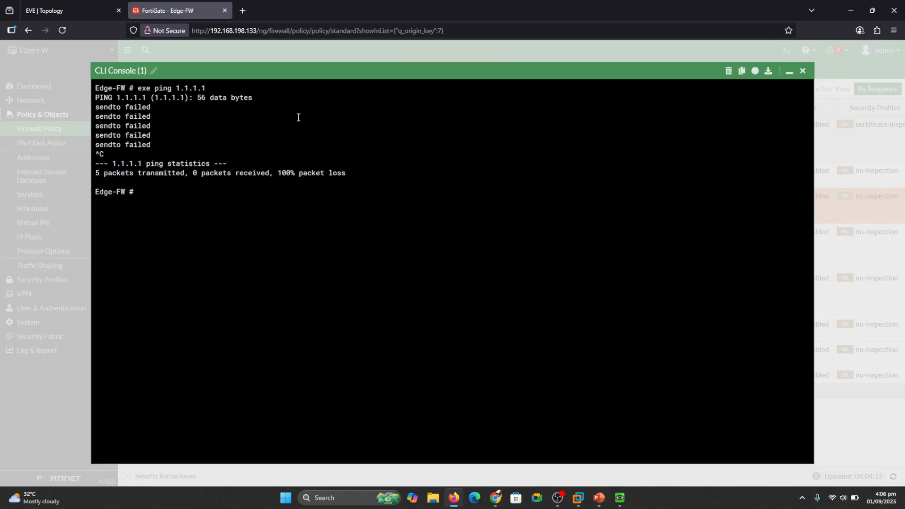
pyautogui.click(803, 71)
pyautogui.click(43, 11)
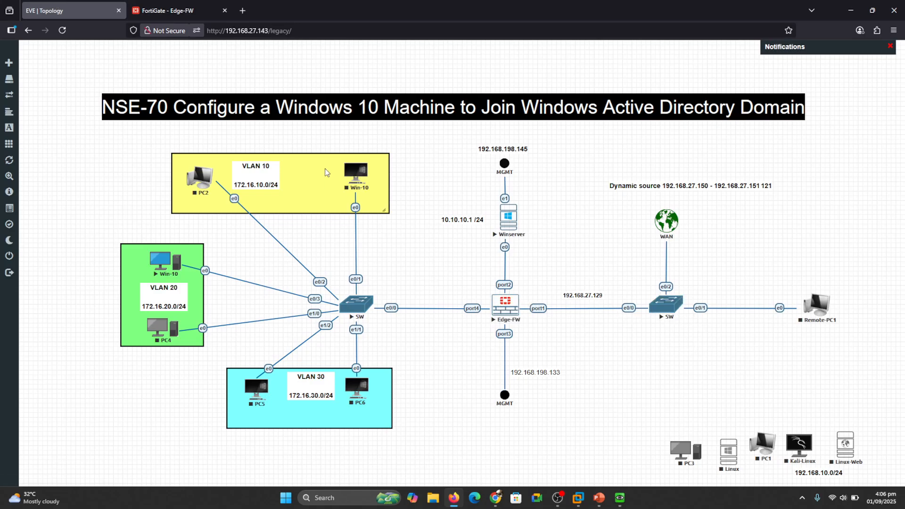
pyautogui.click(152, 6)
# - Save the WAN (port1) interface and confirm it is DHCP-connected with 192.168.27.129
pyautogui.click(31, 100)
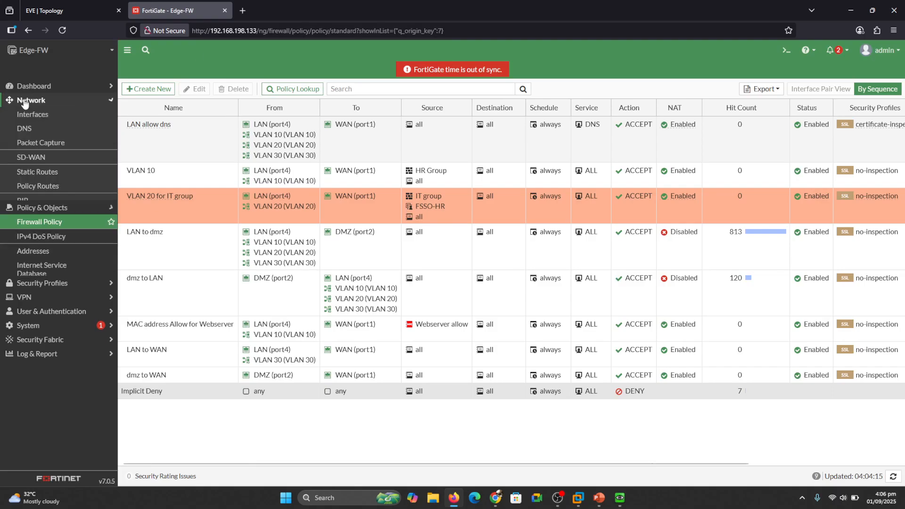
pyautogui.click(39, 120)
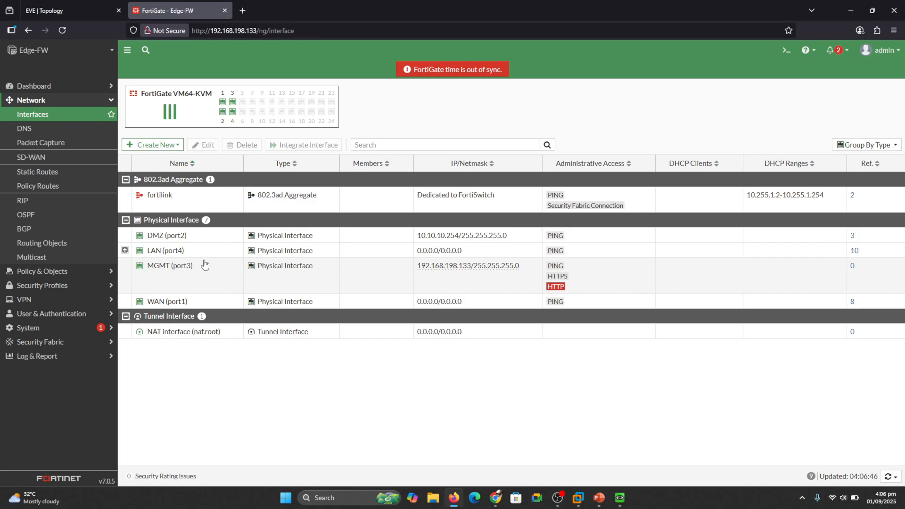
pyautogui.doubleClick(159, 306)
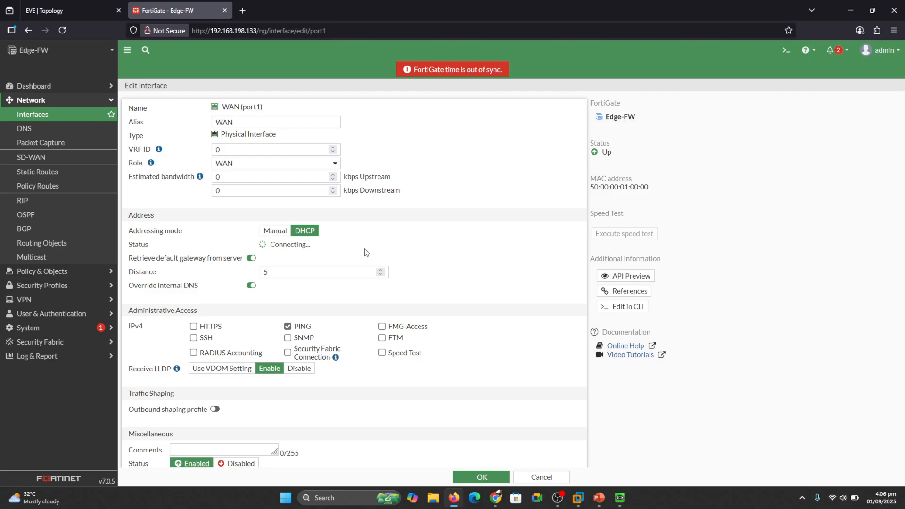
pyautogui.click(482, 477)
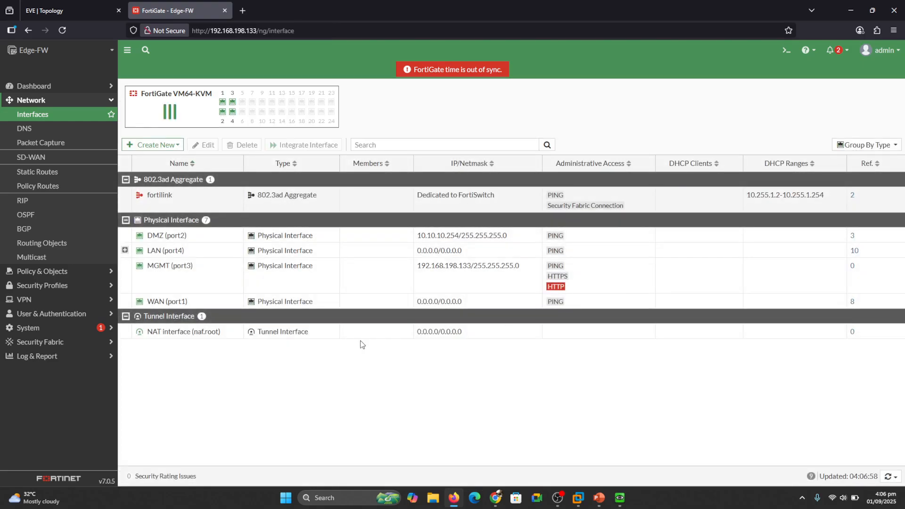
pyautogui.doubleClick(292, 307)
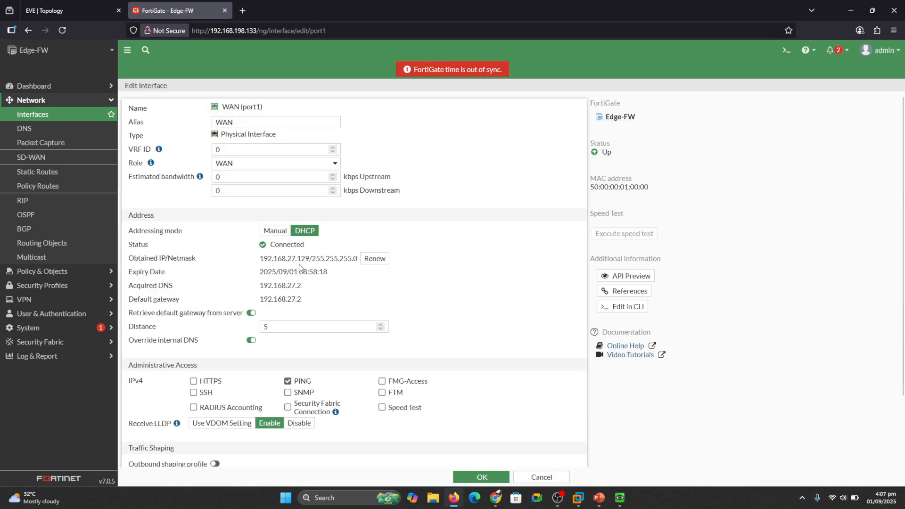
pyautogui.click(485, 478)
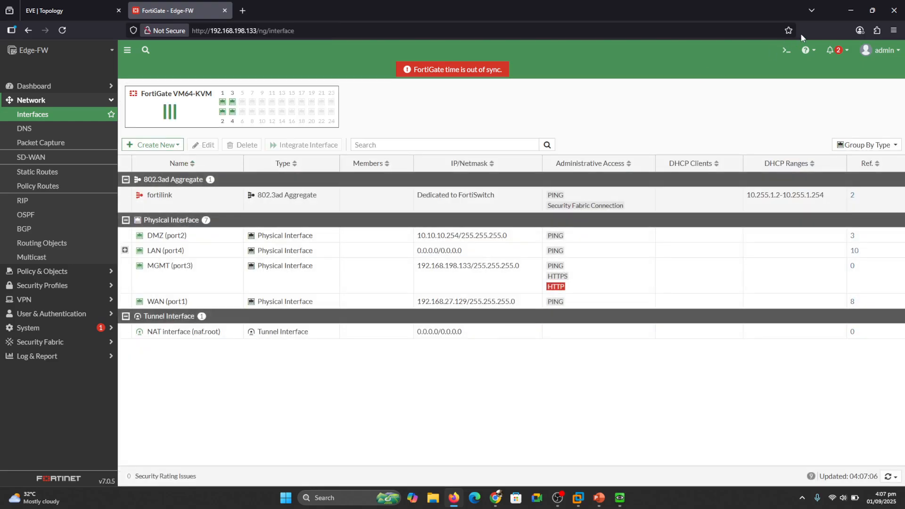
# - Ping 1.1.1.1 again from the FortiGate CLI, now getting 4 of 5 replies
pyautogui.click(787, 49)
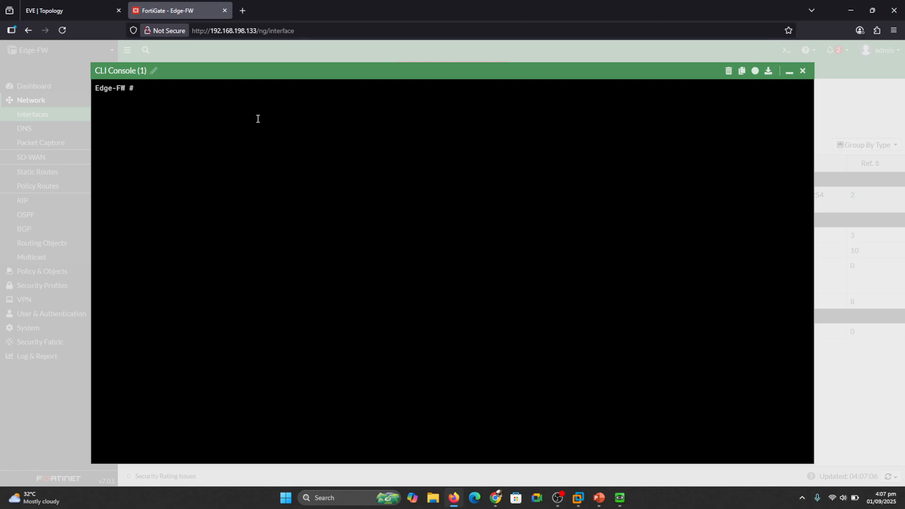
pyautogui.write('exe ping 1.1.1.1')
pyautogui.press('Return')
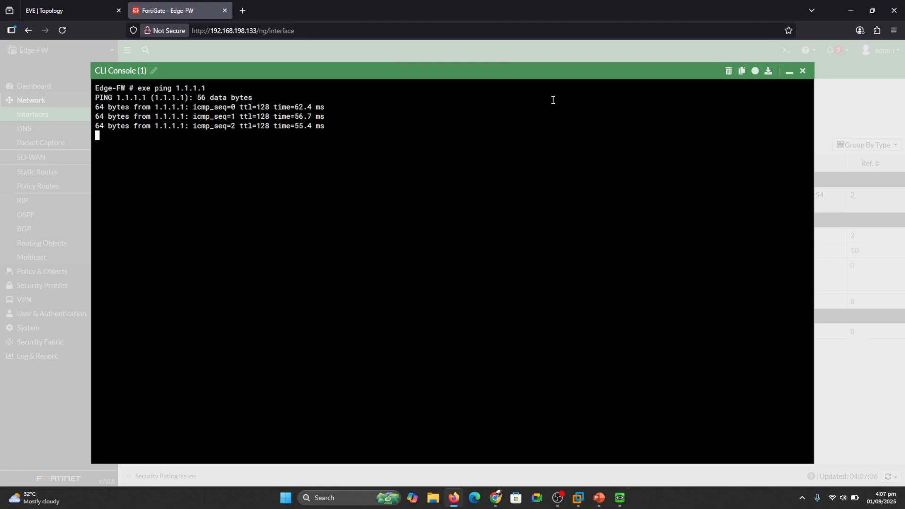
pyautogui.hotkey('ctrl', 'c')
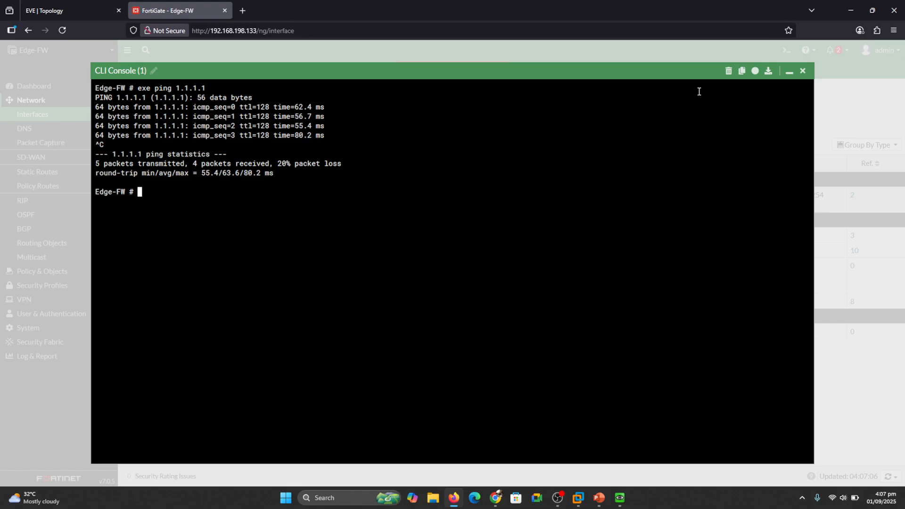
pyautogui.click(803, 71)
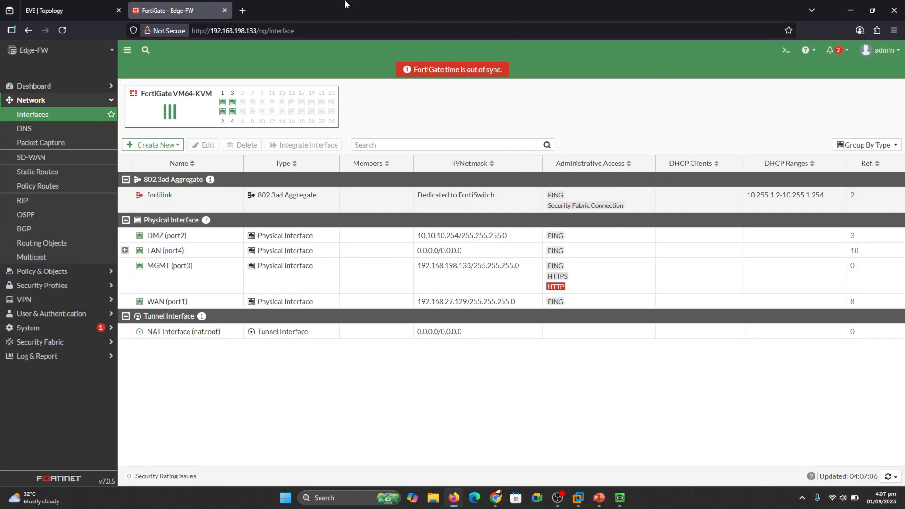
# - Rerun ping 1.1.1.1 on Win-10, getting 3 of 3 replies, then close both Command Prompts
pyautogui.click(620, 498)
pyautogui.press('Up')
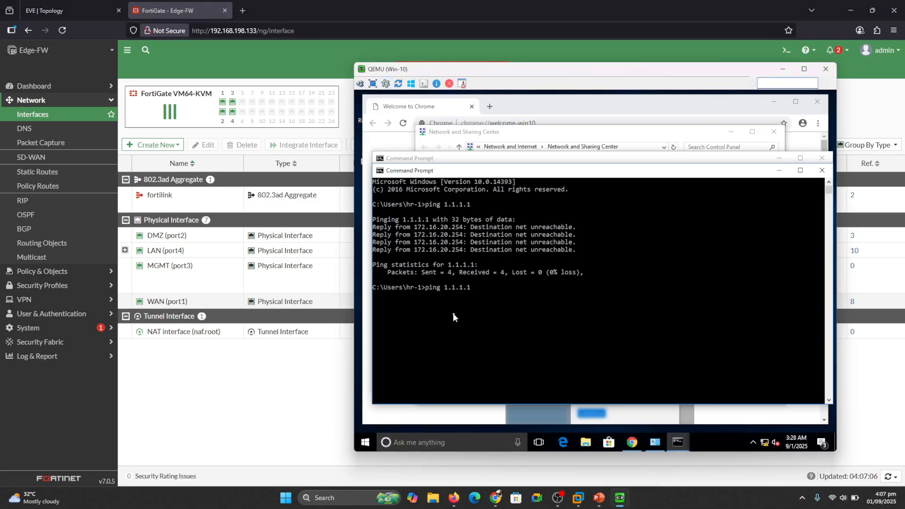
pyautogui.press('Return')
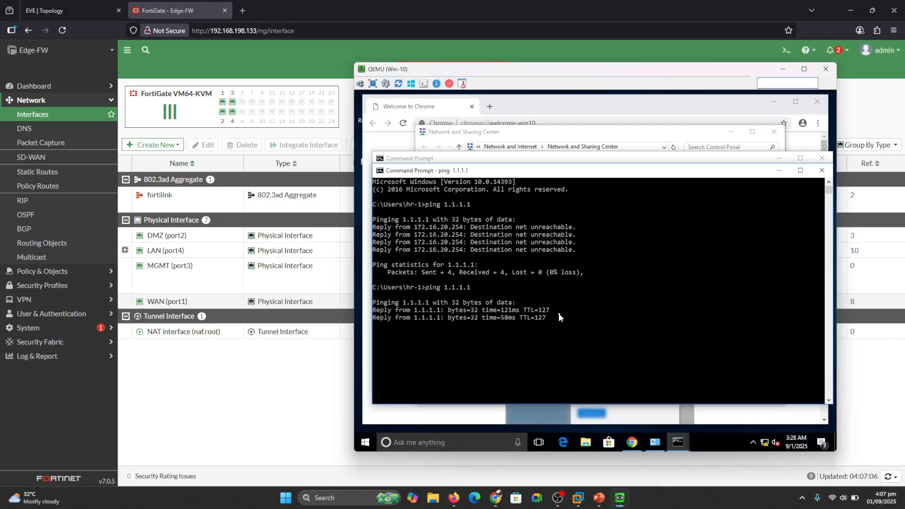
pyautogui.hotkey('ctrl', 'c')
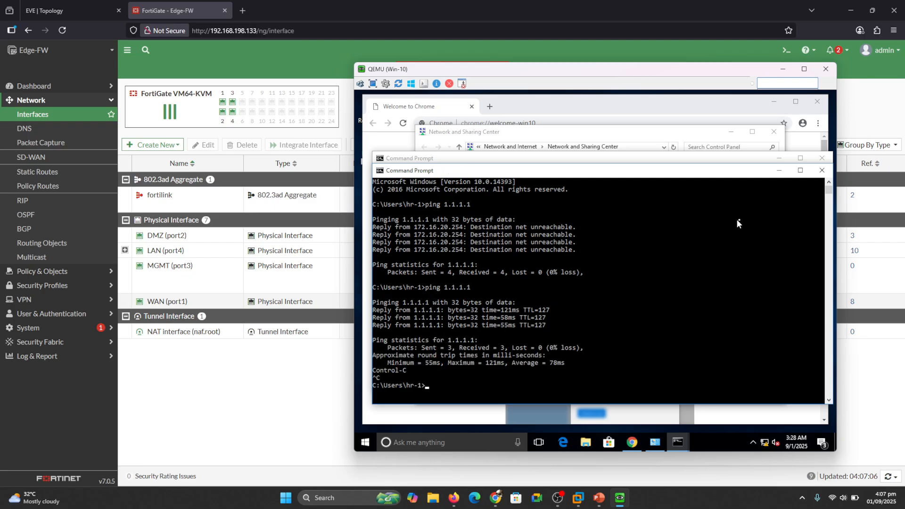
pyautogui.click(822, 170)
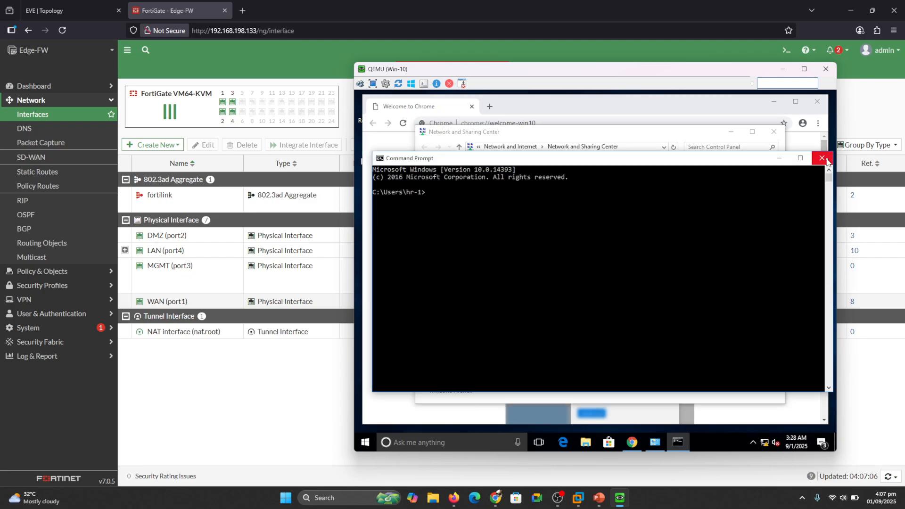
pyautogui.click(822, 158)
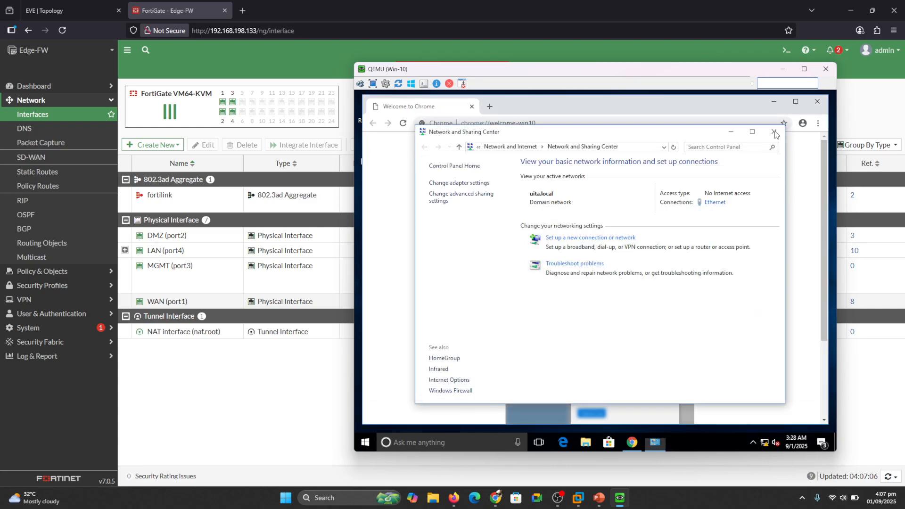
# - Close Network and Sharing Center, swap the Welcome tab for a new tab, and search 'yahoo'
pyautogui.click(774, 133)
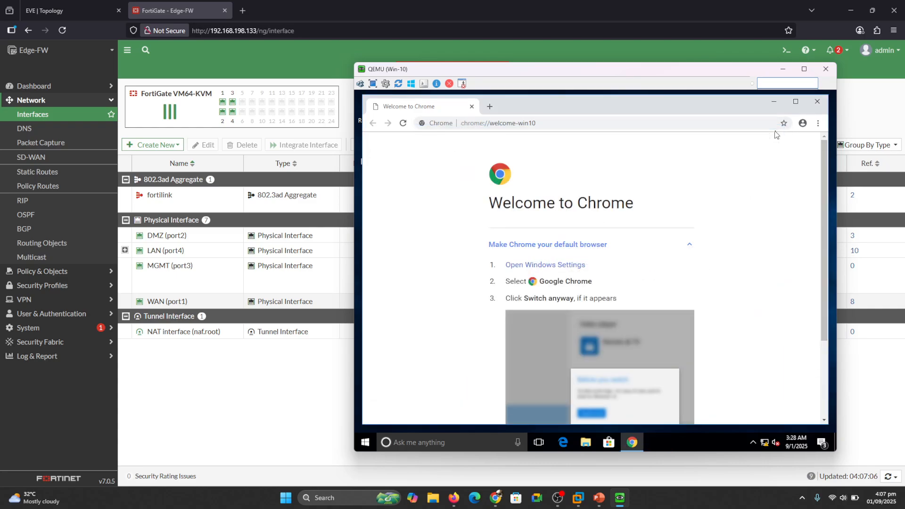
pyautogui.click(490, 107)
pyautogui.click(472, 107)
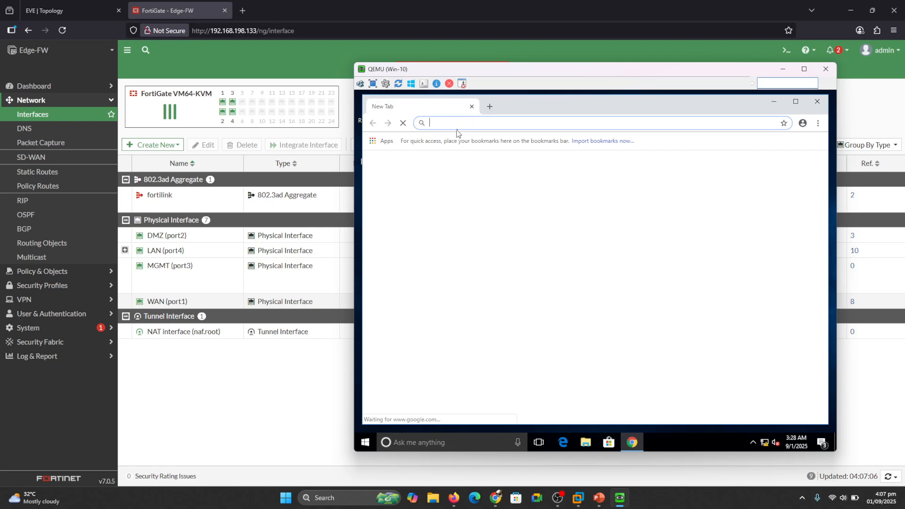
pyautogui.write('yahoo')
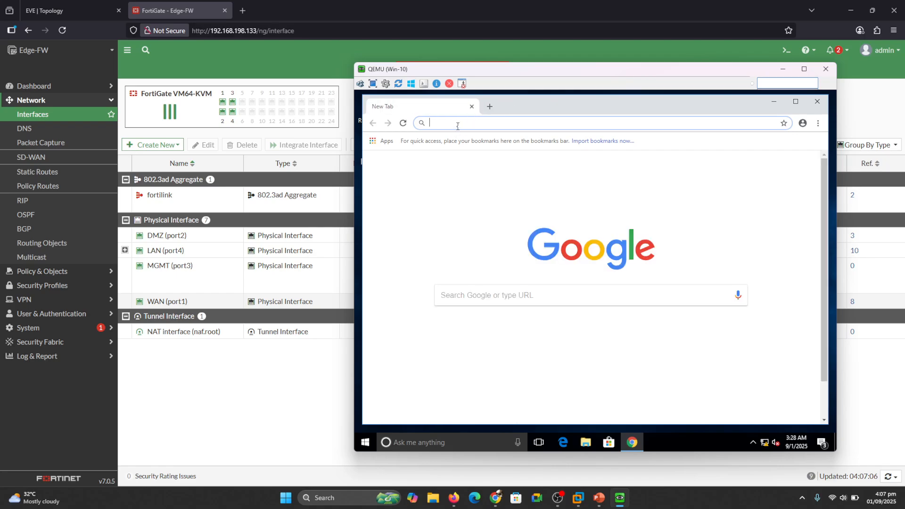
pyautogui.press('Return')
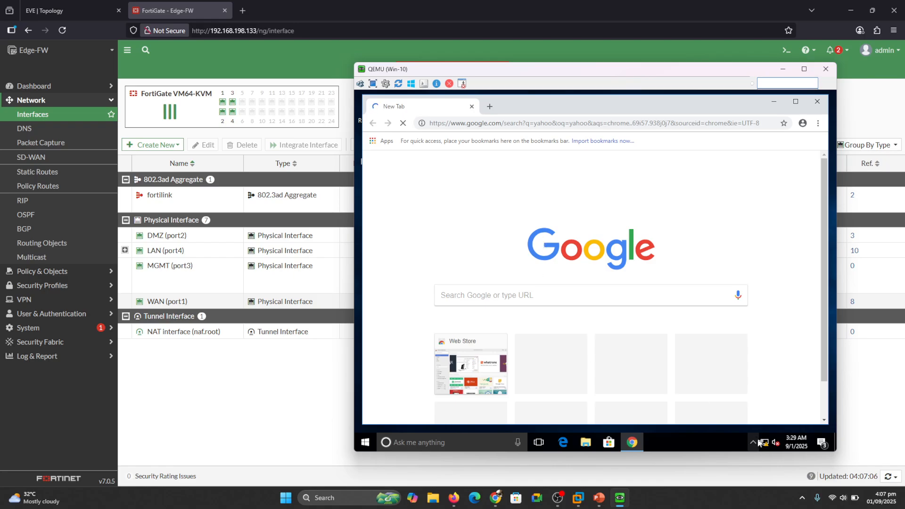
pyautogui.moveTo(765, 444)
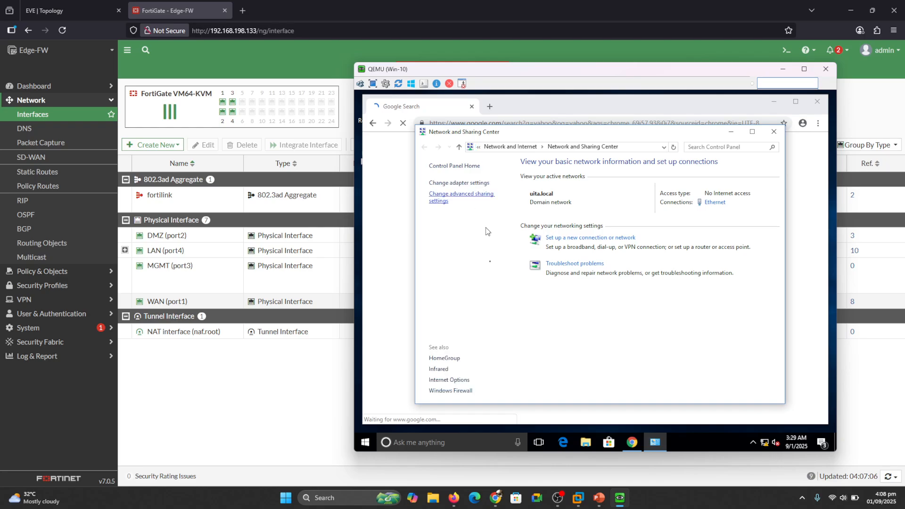
# - Open the Windows Firewall on/off page, and open the Yahoo website from the search results
pyautogui.click(452, 392)
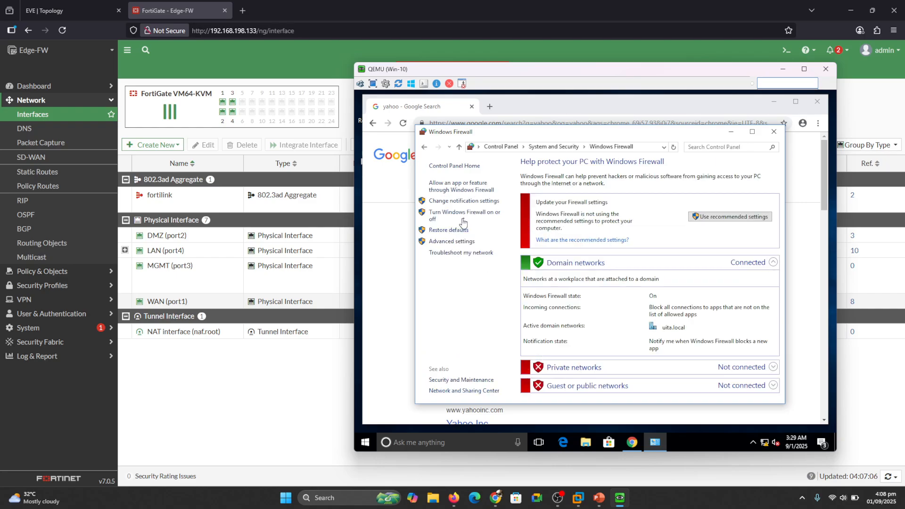
pyautogui.click(456, 216)
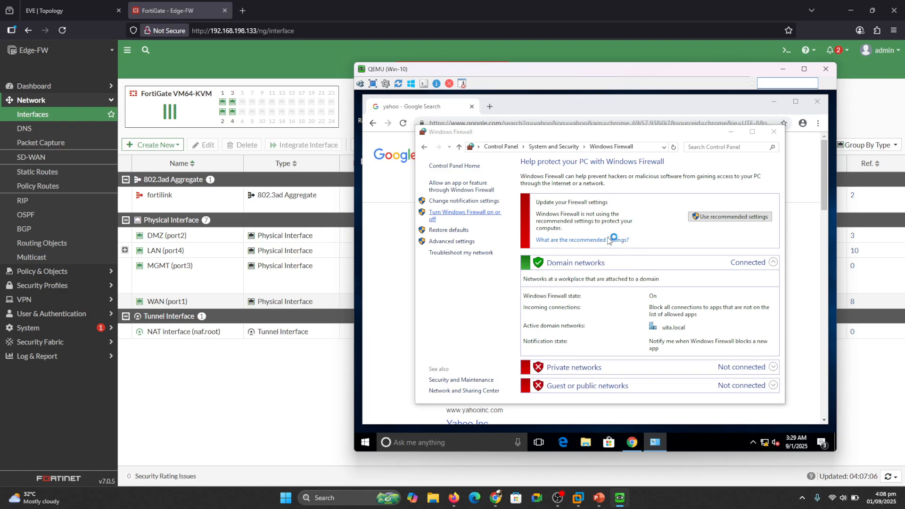
pyautogui.click(390, 237)
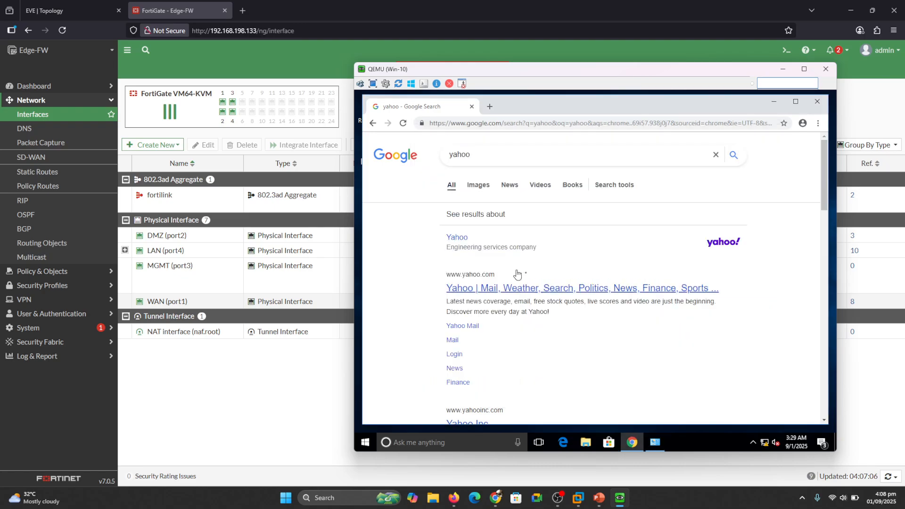
pyautogui.click(528, 290)
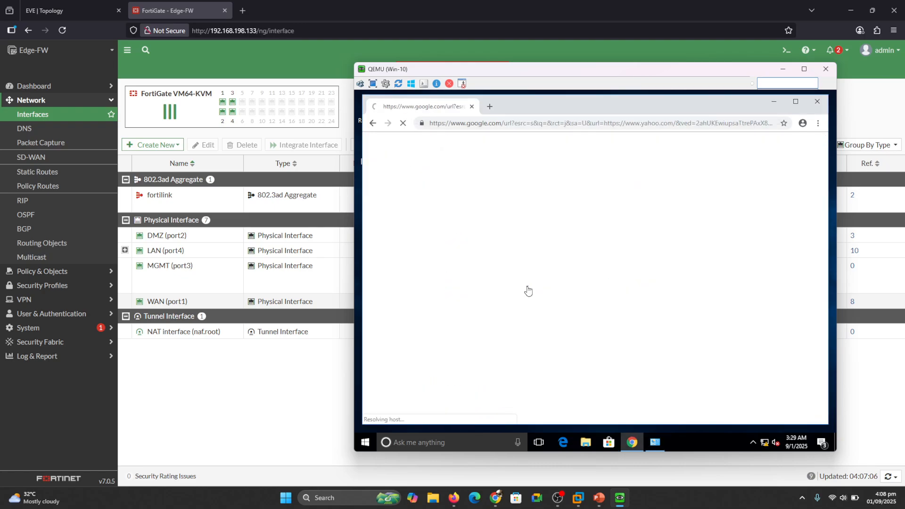
# - Authenticate as administrator, turn Windows Firewall off for domain networks, and open Yahoo's Chicago search
pyautogui.click(656, 444)
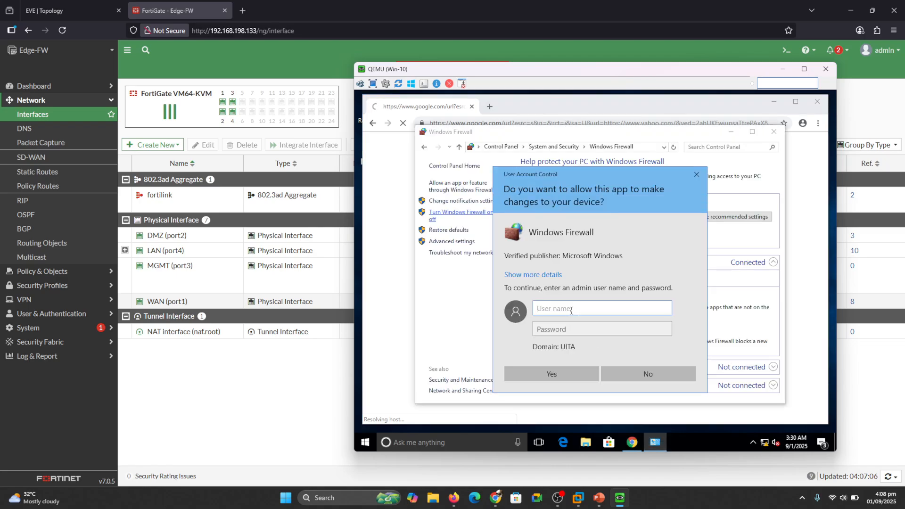
pyautogui.write('administrator')
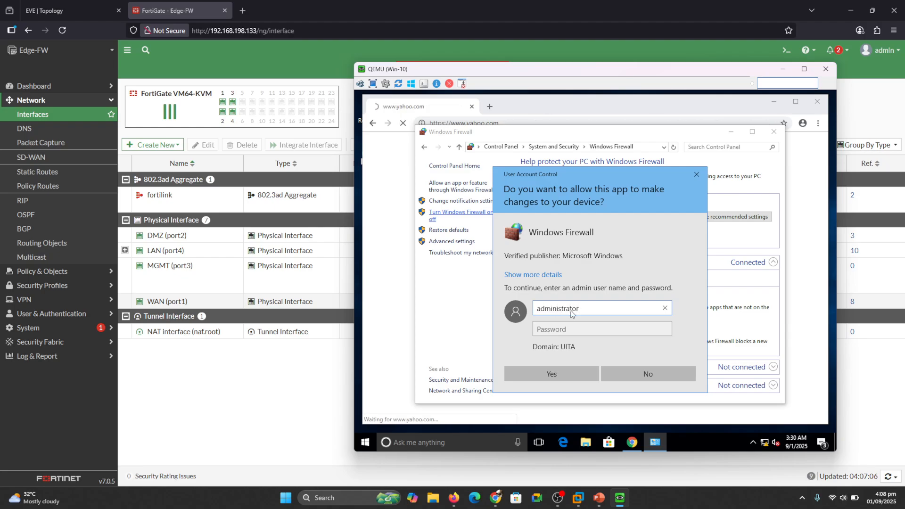
pyautogui.press('Tab')
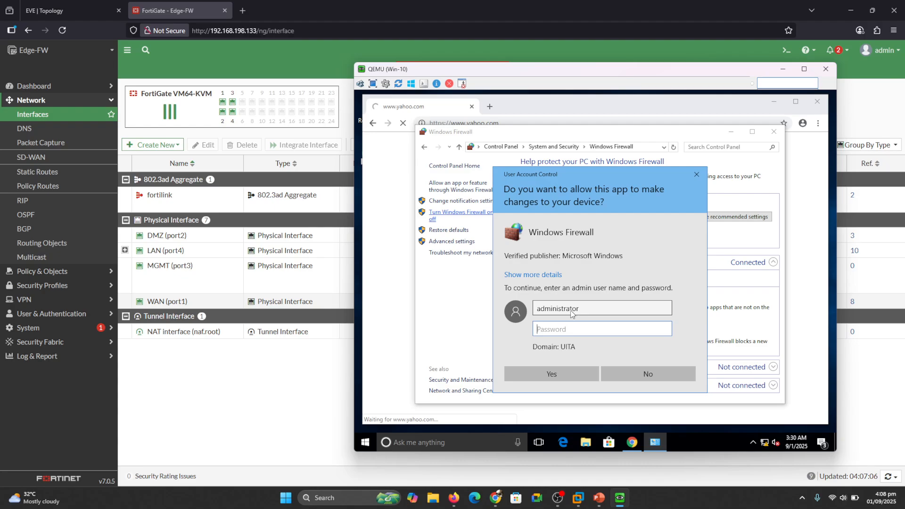
pyautogui.write('**********')
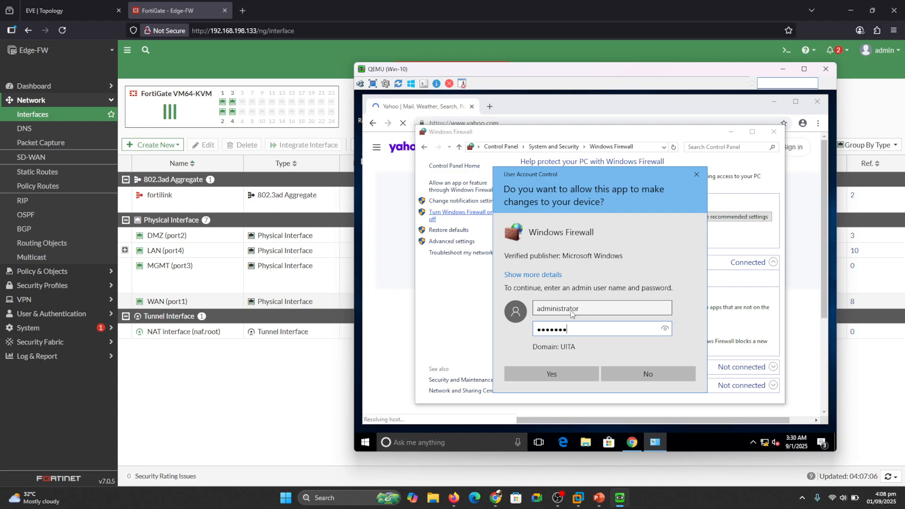
pyautogui.press('Return')
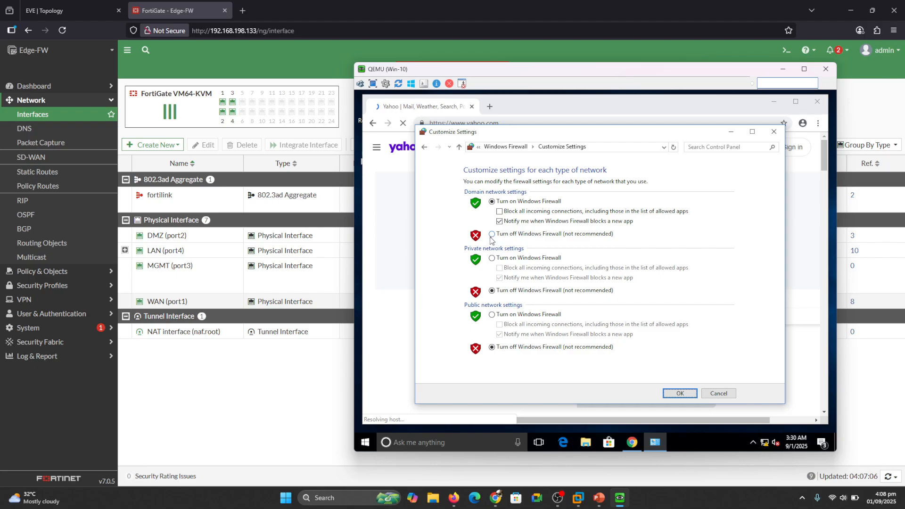
pyautogui.click(491, 235)
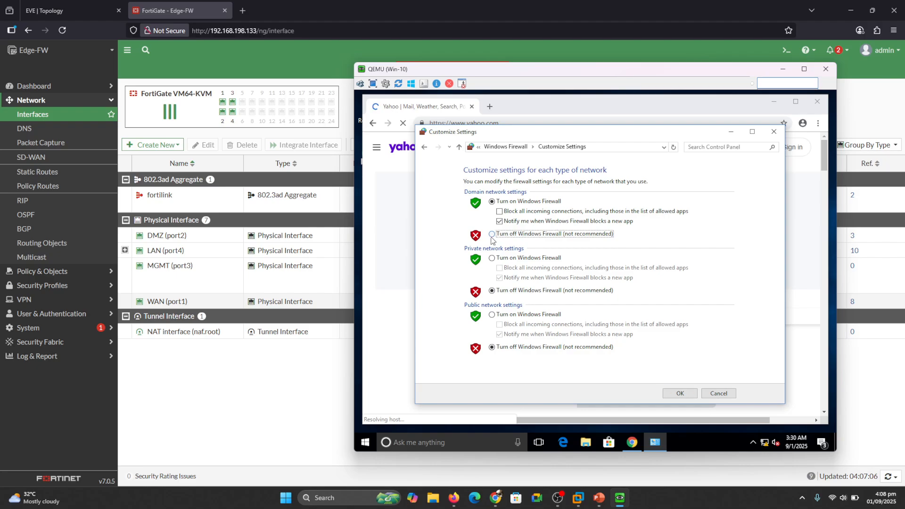
pyautogui.click(680, 393)
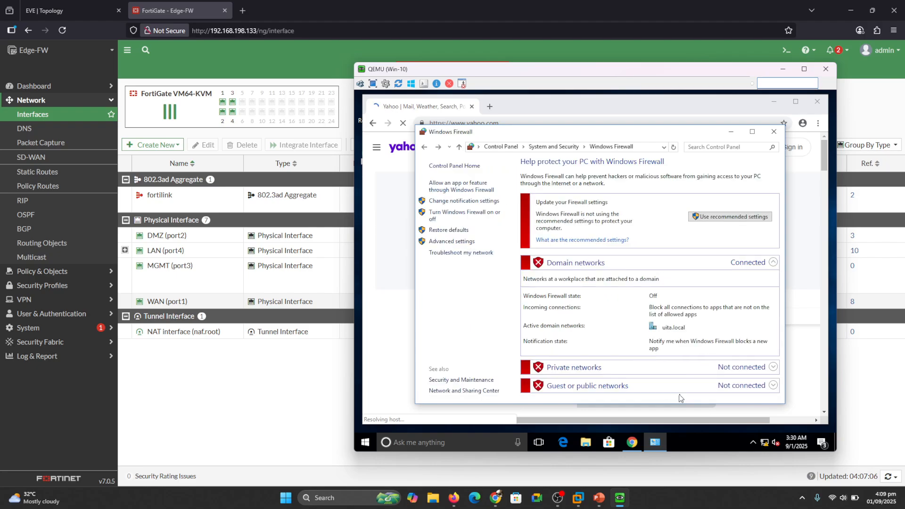
pyautogui.click(774, 132)
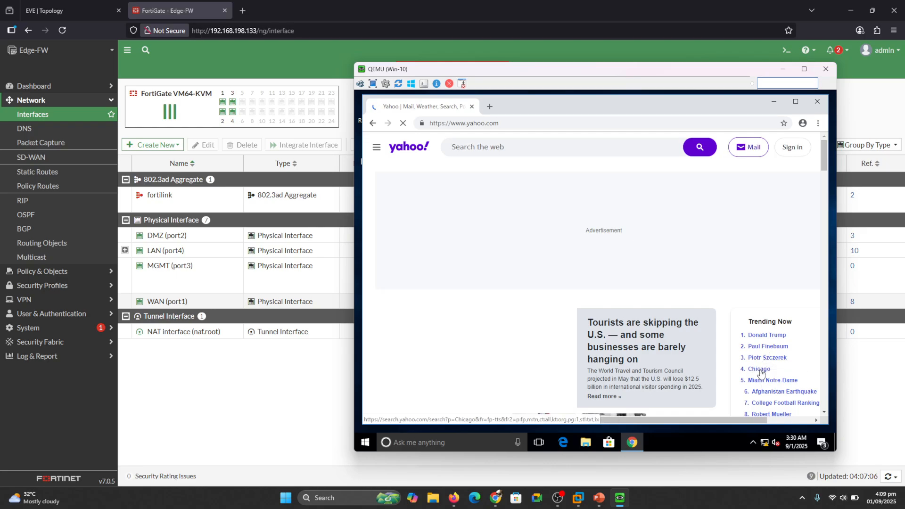
pyautogui.click(759, 370)
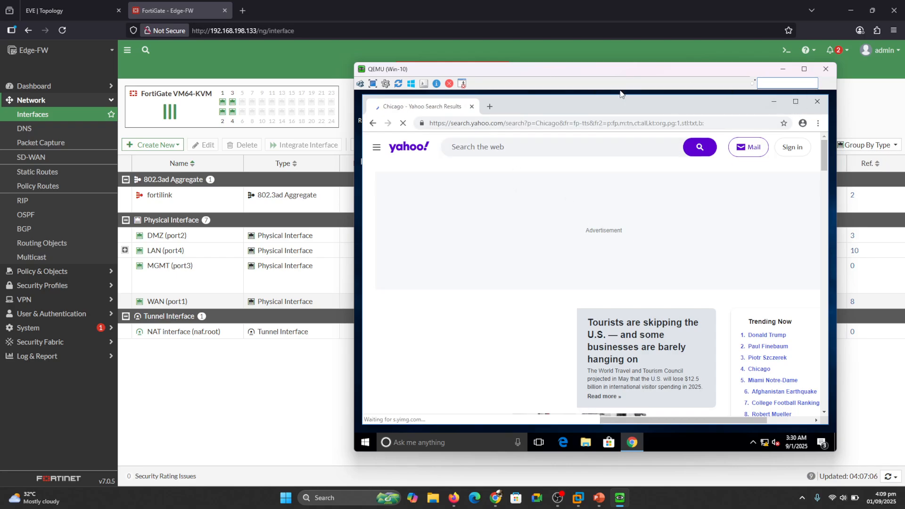
# - Open the Users & Devices dashboard and show all FSSO logons in the full-size Firewall Users widget
pyautogui.click(787, 70)
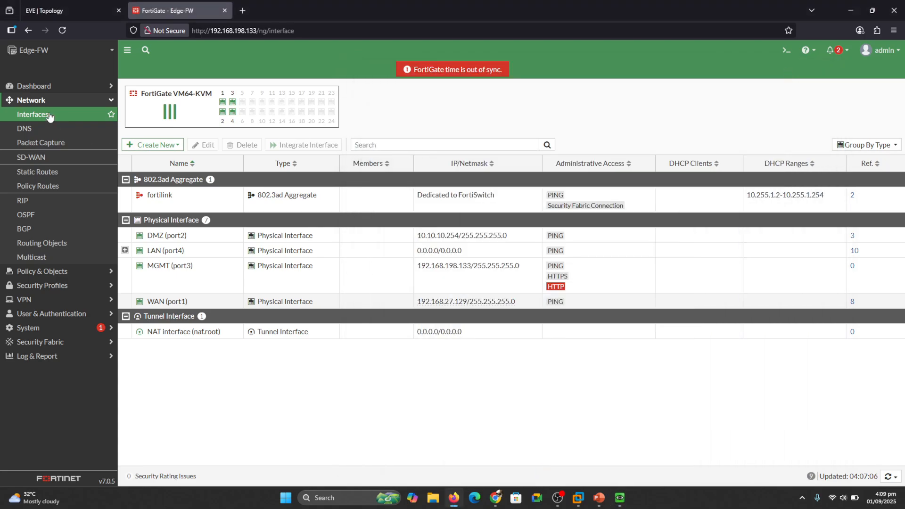
pyautogui.click(28, 101)
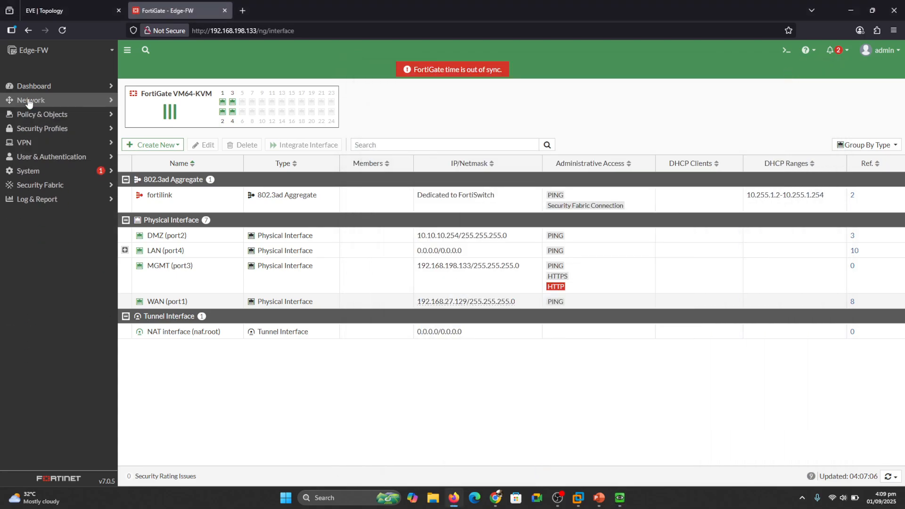
pyautogui.click(38, 86)
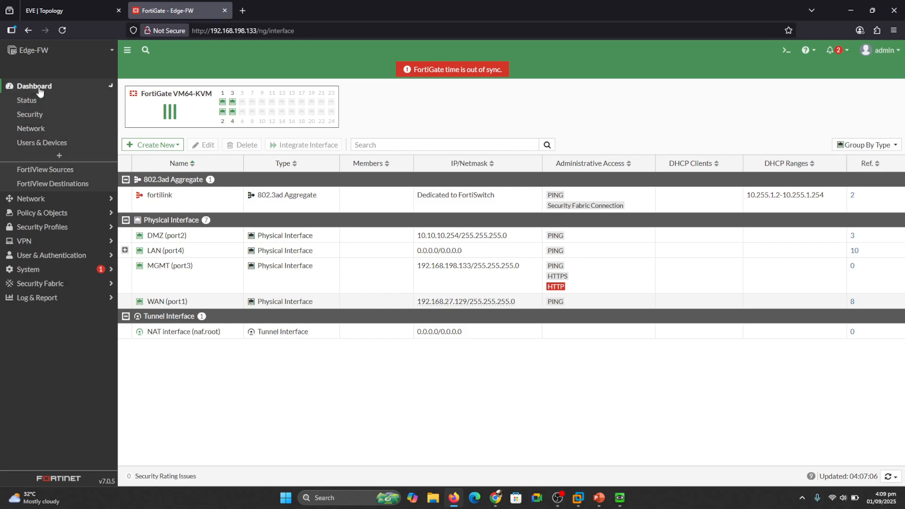
pyautogui.click(44, 145)
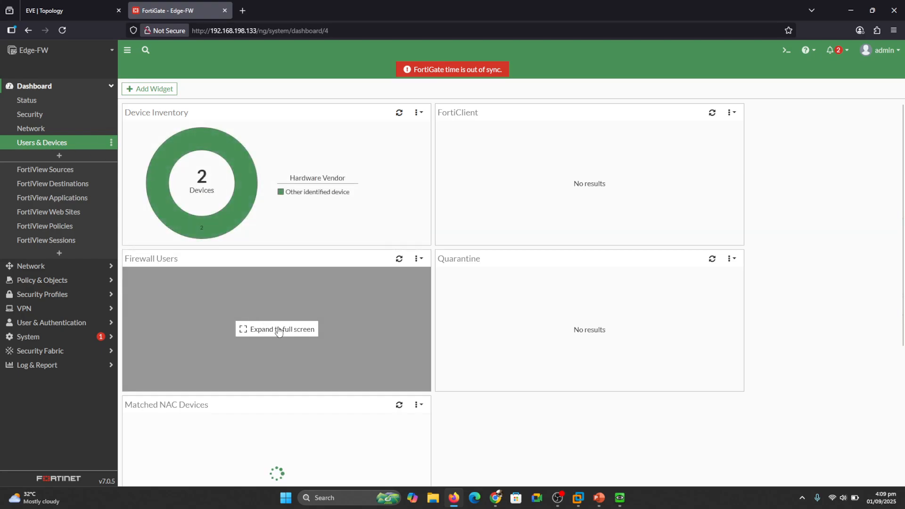
pyautogui.click(278, 330)
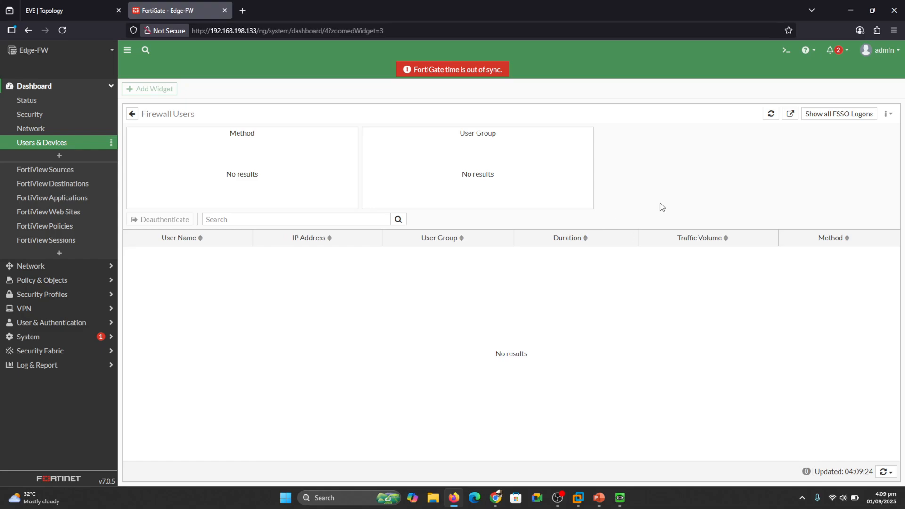
pyautogui.click(847, 116)
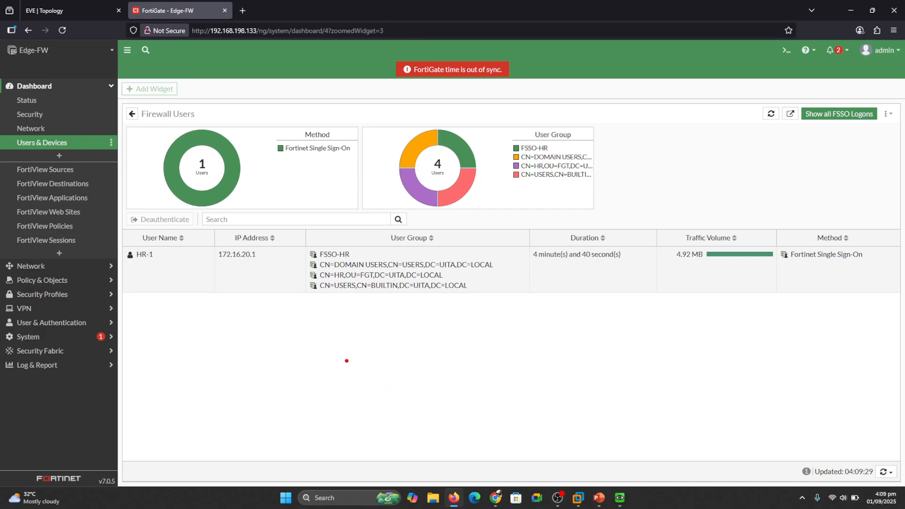
# - Mark up the 172.16.20.1 user entry and its FSSO-HR group membership
pyautogui.moveTo(134, 269); pyautogui.dragTo(276, 274)
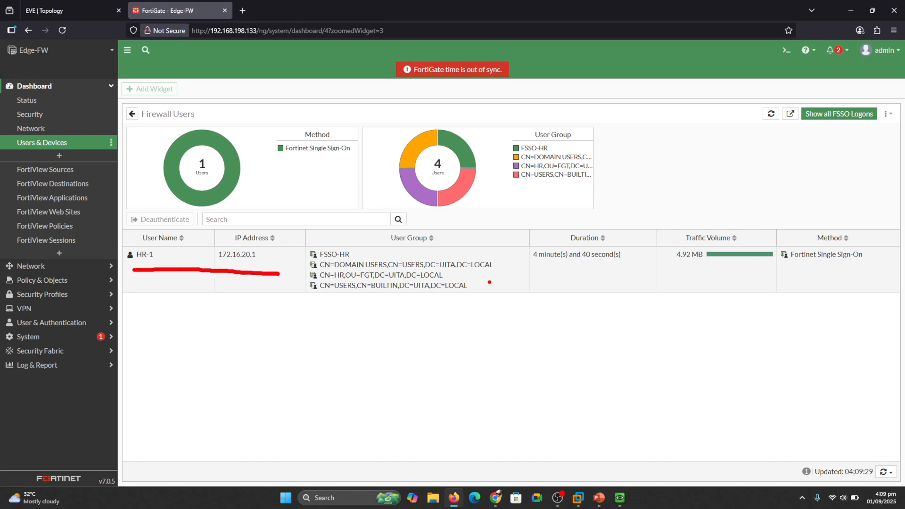
pyautogui.moveTo(496, 279); pyautogui.dragTo(516, 274)
pyautogui.press('Escape')
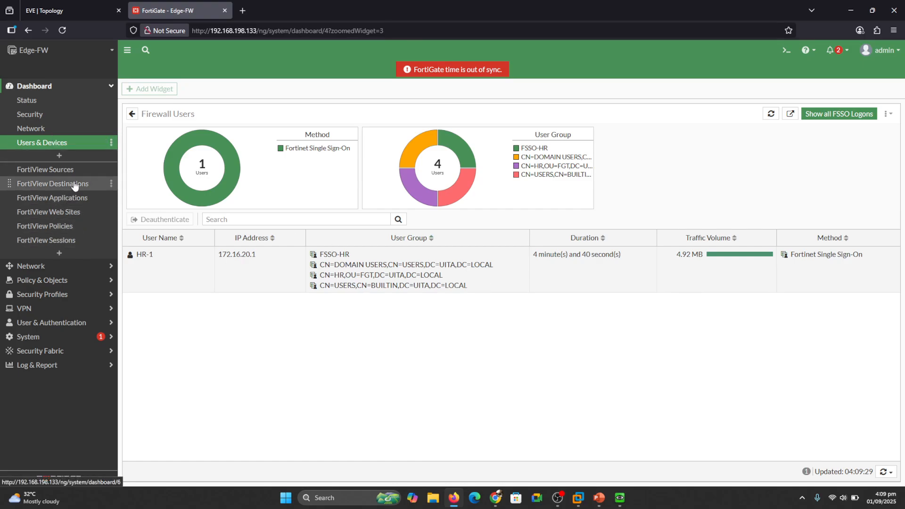
# - Refresh the FortiView Sources data
pyautogui.click(54, 171)
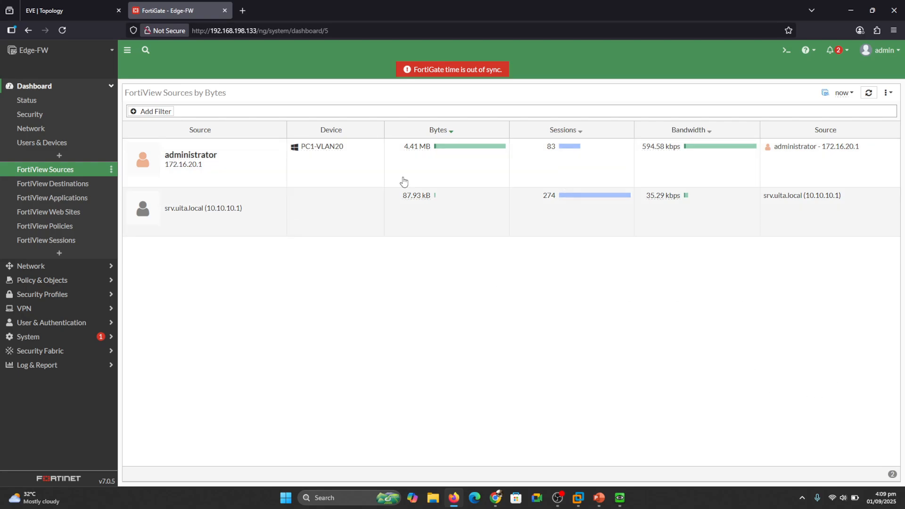
pyautogui.click(843, 93)
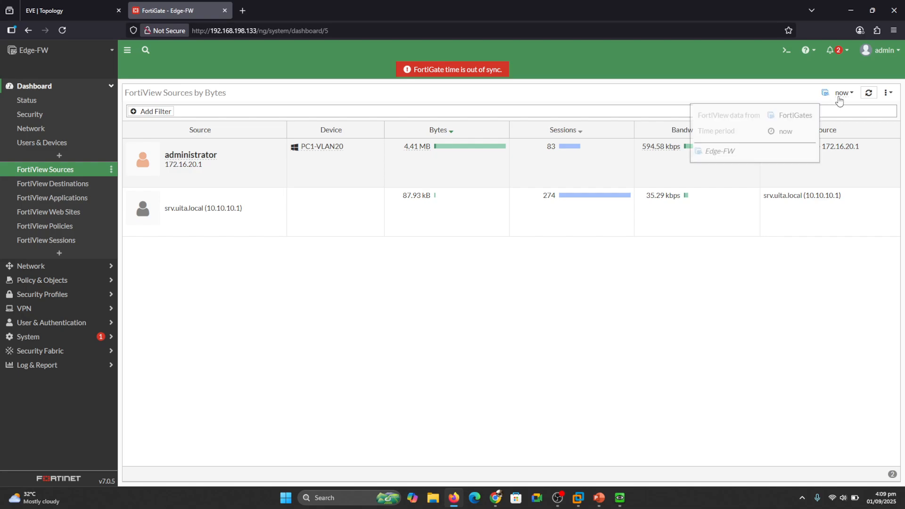
pyautogui.click(869, 92)
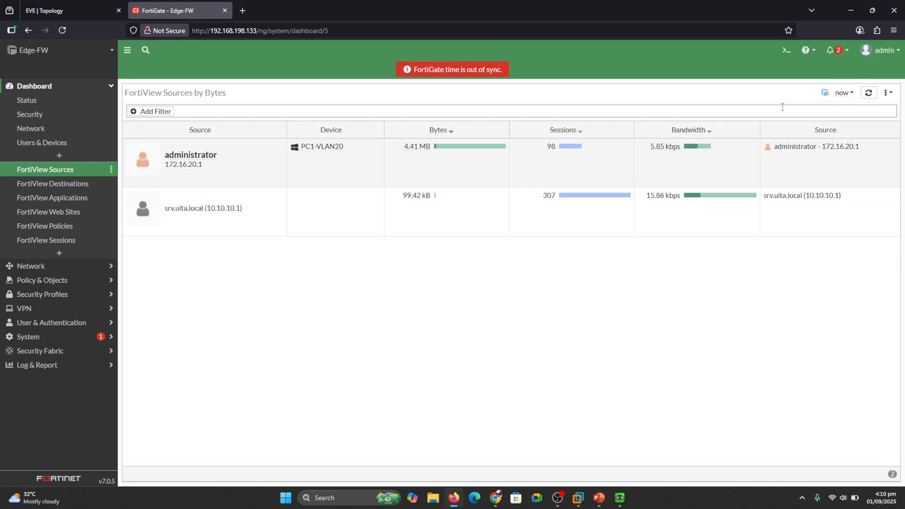
pyautogui.click(869, 92)
# - Open FortiView Sessions and scroll to the HR user's 172.16.20.1 sessions
pyautogui.click(53, 242)
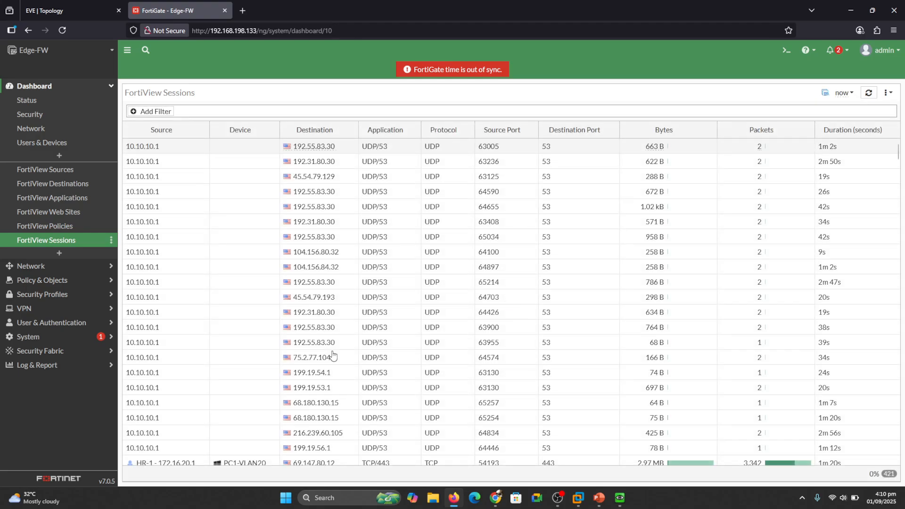
pyautogui.moveTo(321, 238)
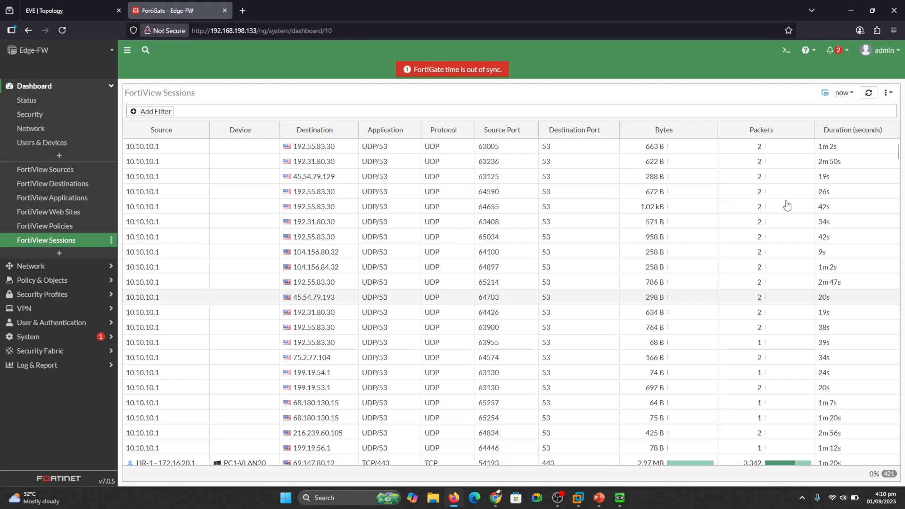
pyautogui.moveTo(900, 156); pyautogui.dragTo(900, 166)
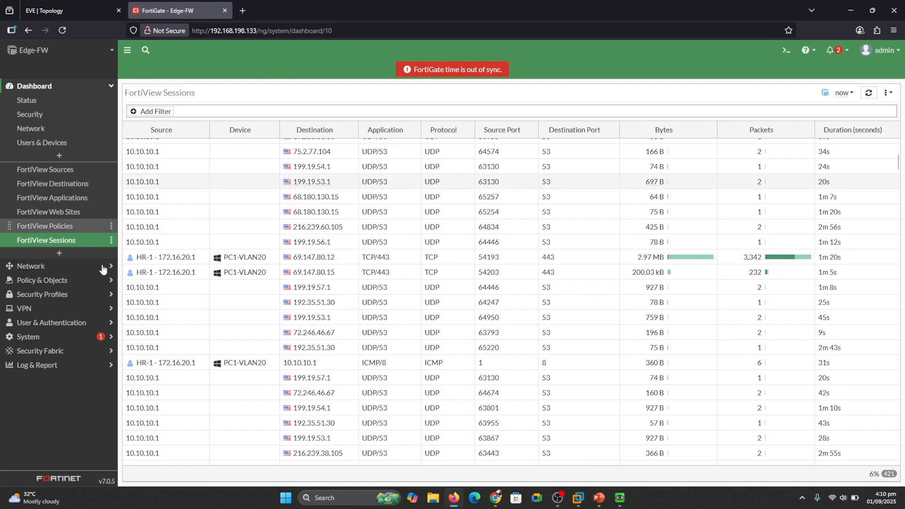
# - Refresh the Forward Traffic log to show 172.16.20.1 sessions under the LAN to dmz policy
pyautogui.click(44, 366)
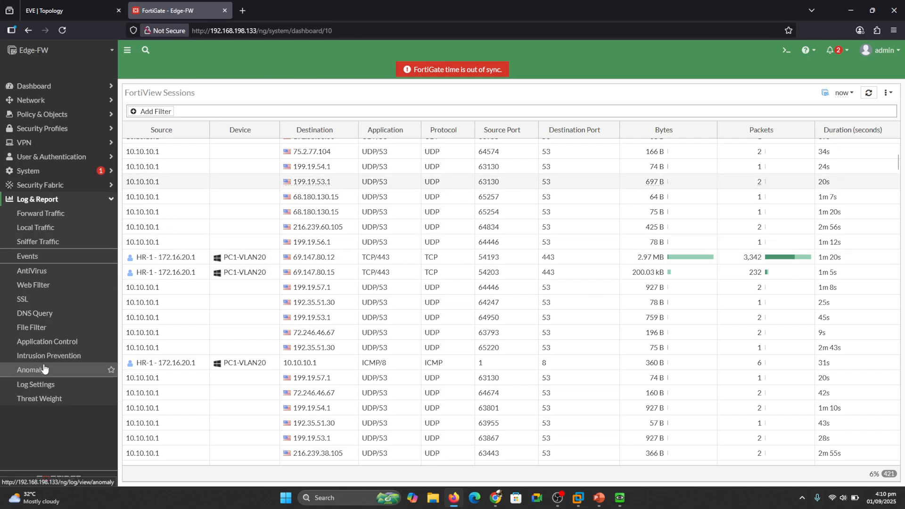
pyautogui.click(56, 213)
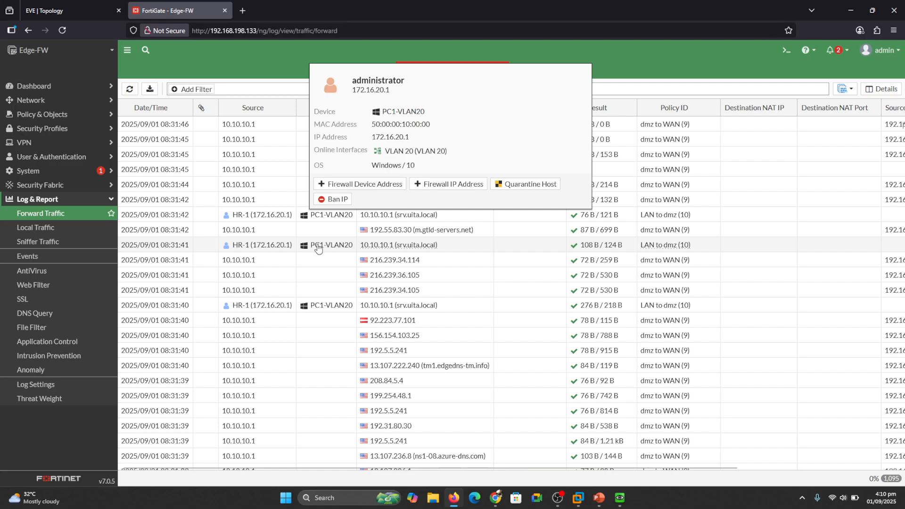
pyautogui.moveTo(253, 252)
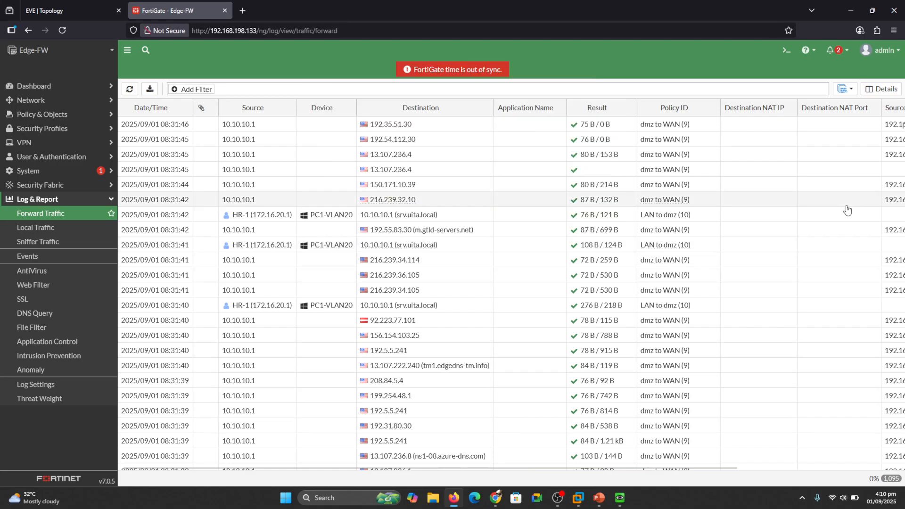
pyautogui.click(130, 90)
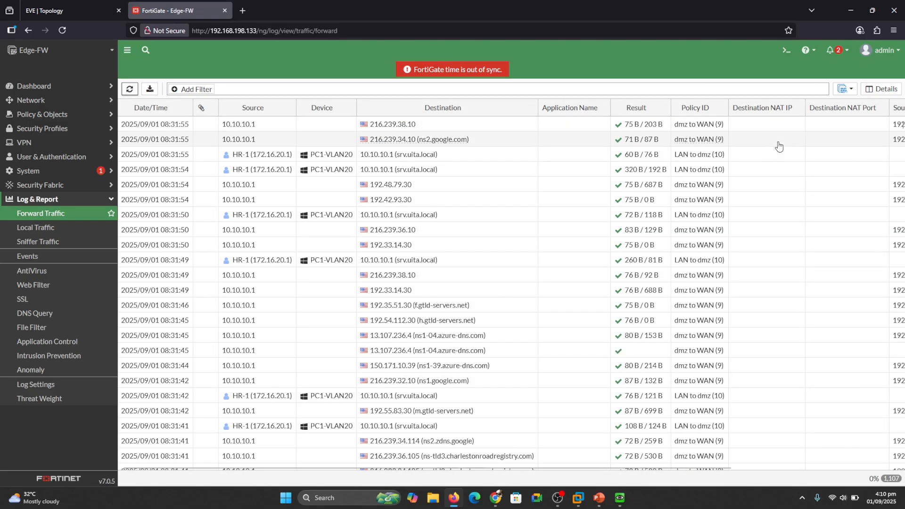
pyautogui.click(620, 499)
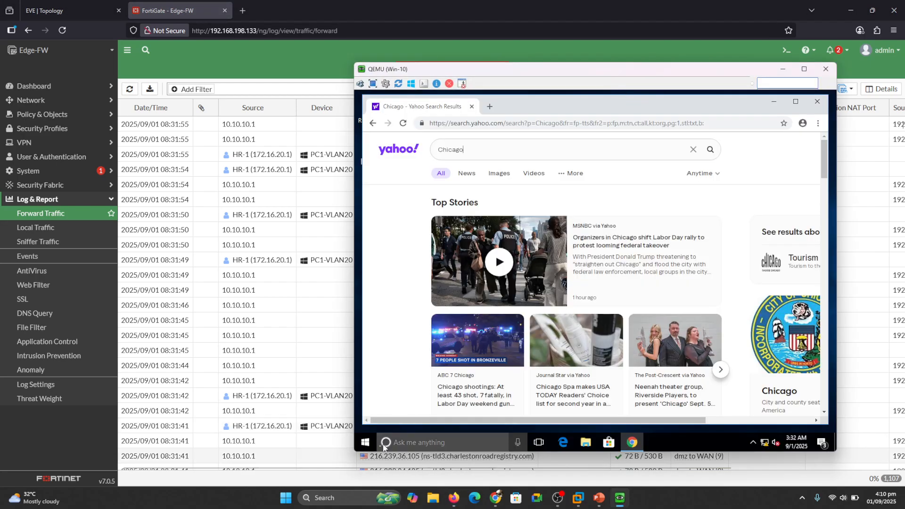
# - Sign the HR-1 user out of the Win-10 VM from the Start menu, then return to FortiGate
pyautogui.click(366, 443)
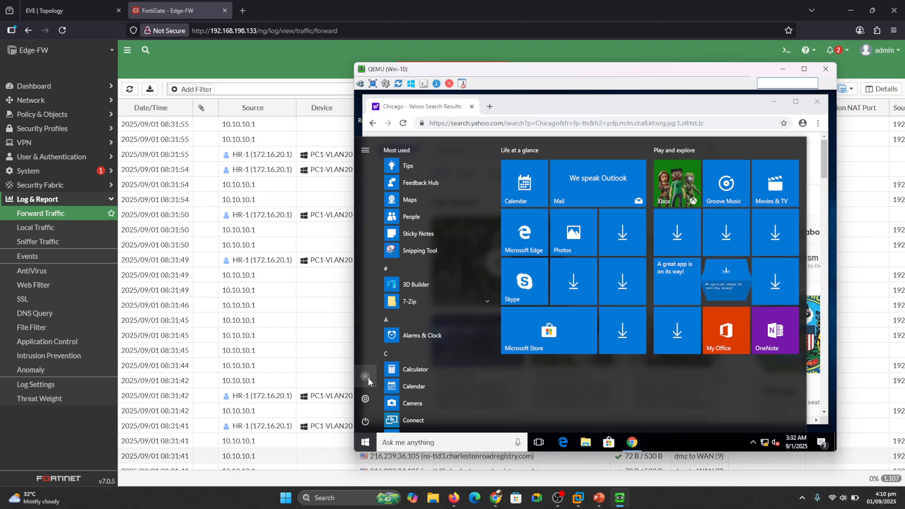
pyautogui.click(366, 377)
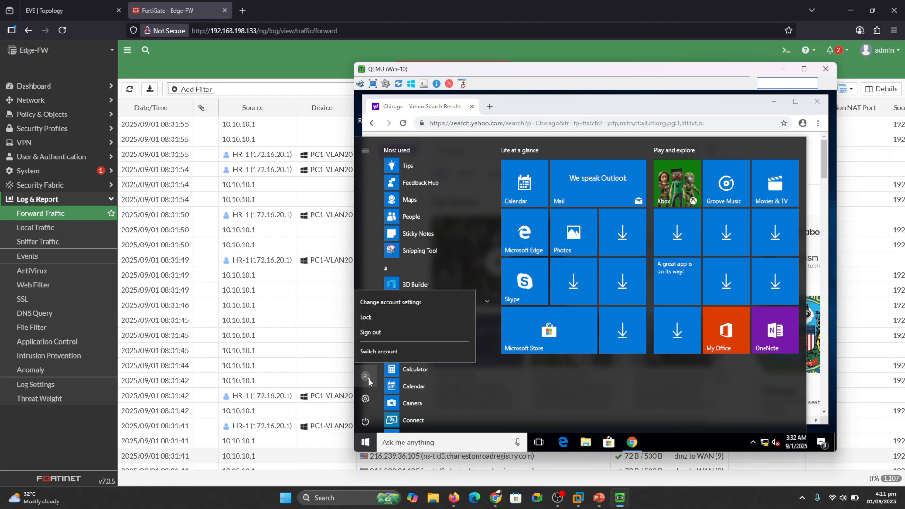
pyautogui.click(372, 332)
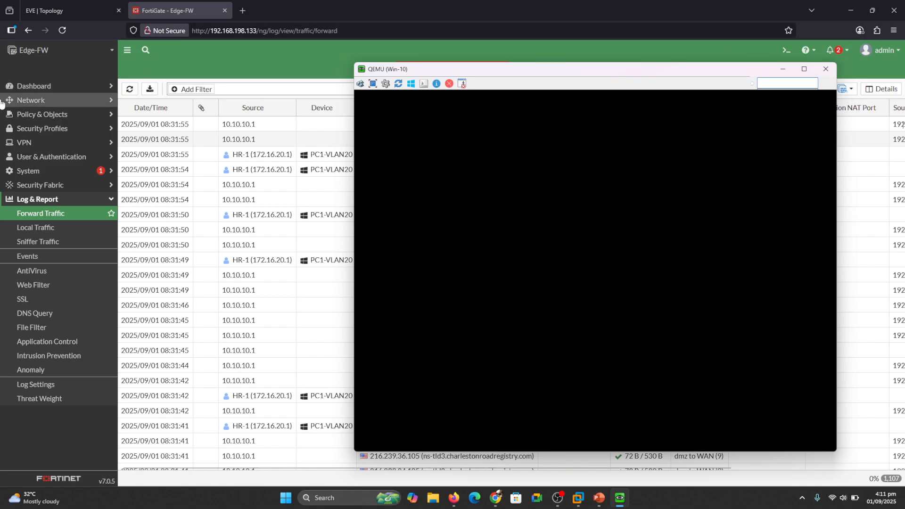
pyautogui.click(106, 94)
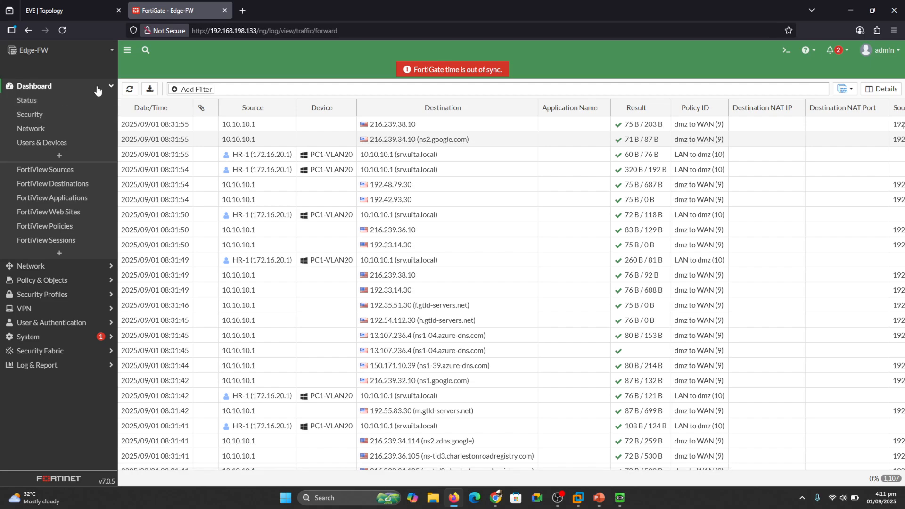
# - Open Policy & Objects > Firewall Policy and highlight FSSO-HR in the VLAN 20 for IT group sources
pyautogui.click(109, 88)
pyautogui.click(28, 116)
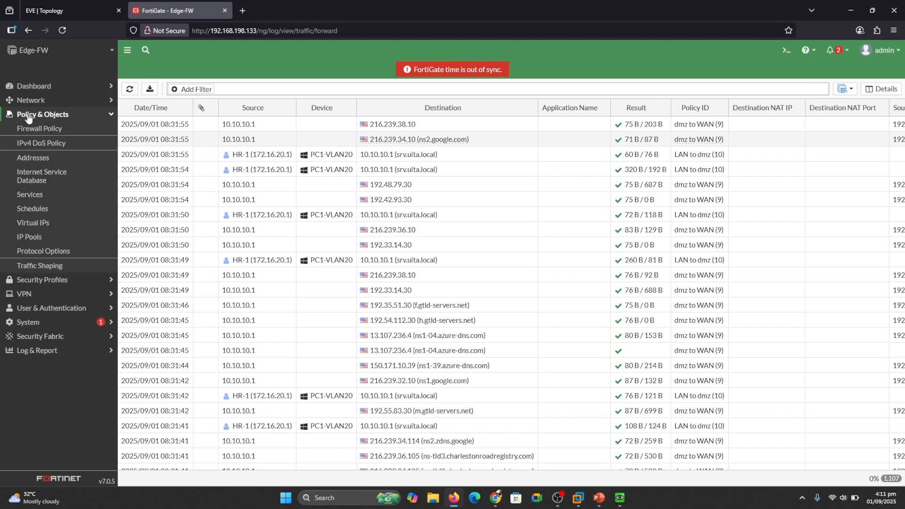
pyautogui.click(30, 132)
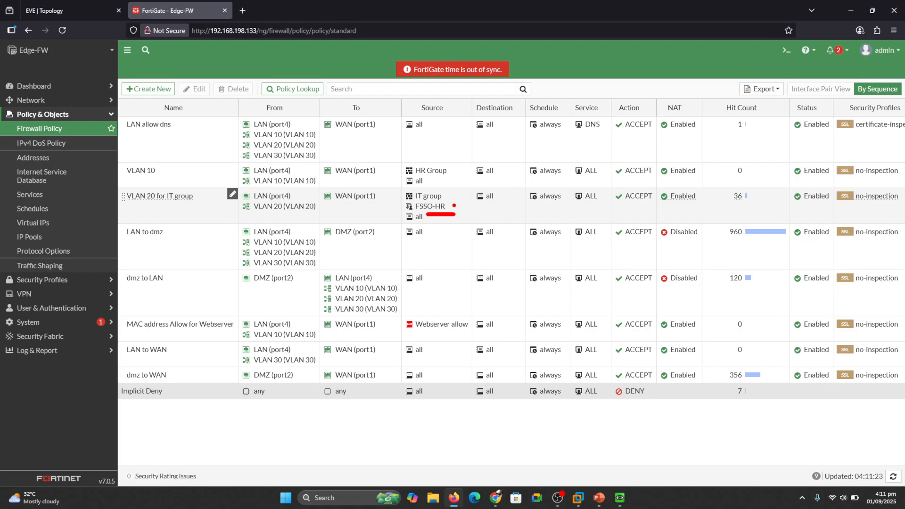
pyautogui.moveTo(457, 207); pyautogui.dragTo(473, 202)
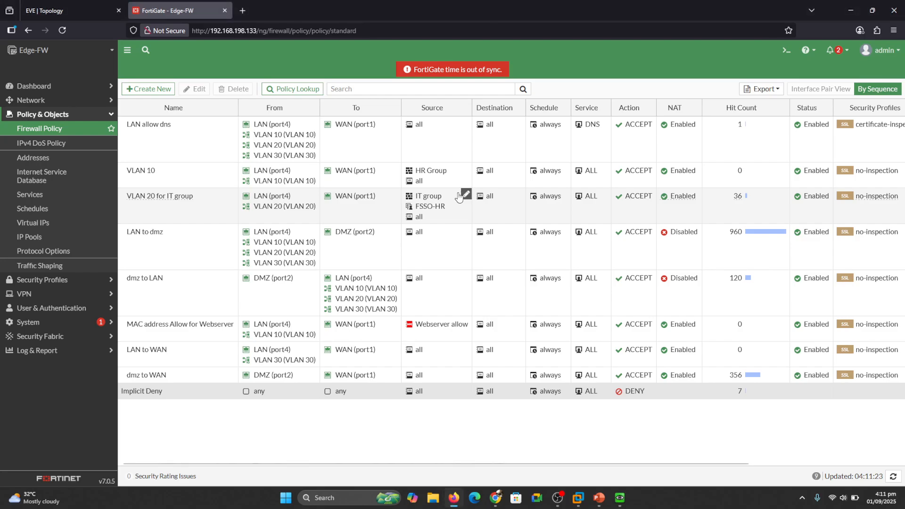
# - Sign the Win-10 VM in to the UITA domain as the IT user via Other user, then shift its window right
pyautogui.click(621, 497)
pyautogui.click(516, 291)
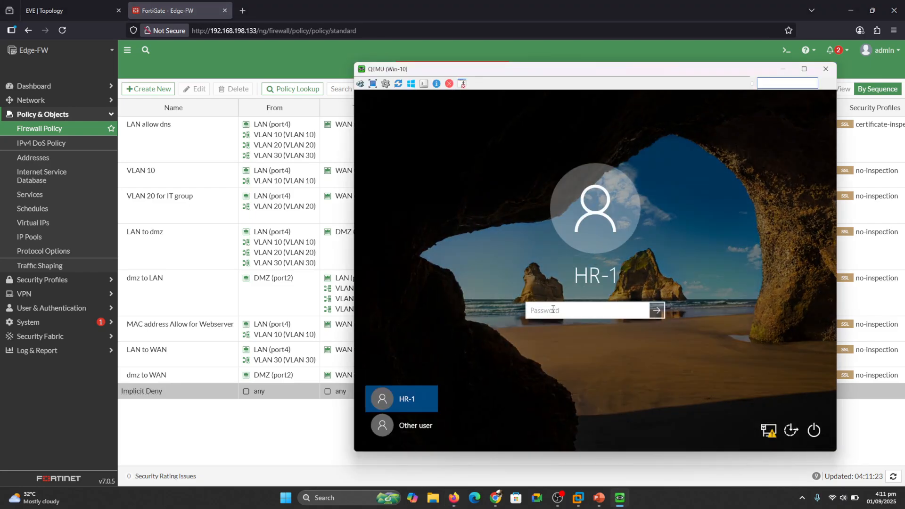
pyautogui.click(397, 426)
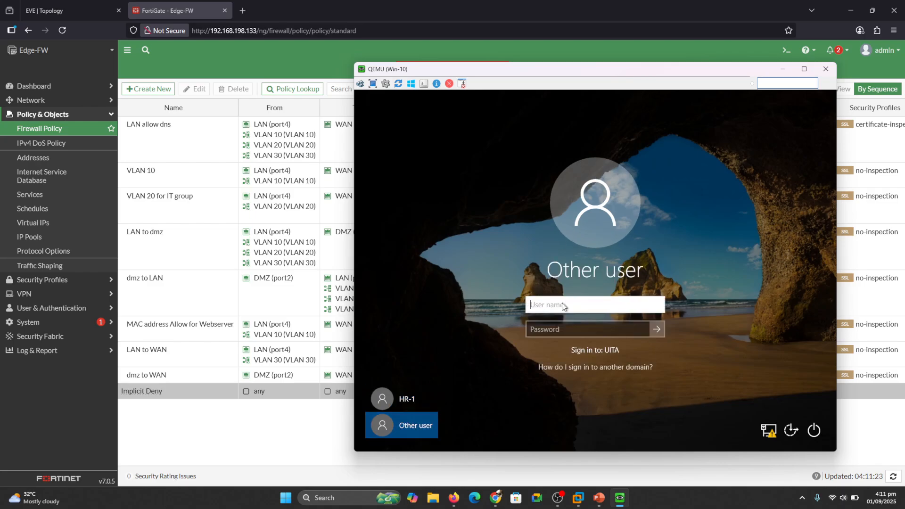
pyautogui.write('it-1')
pyautogui.press('Tab')
pyautogui.write('a')
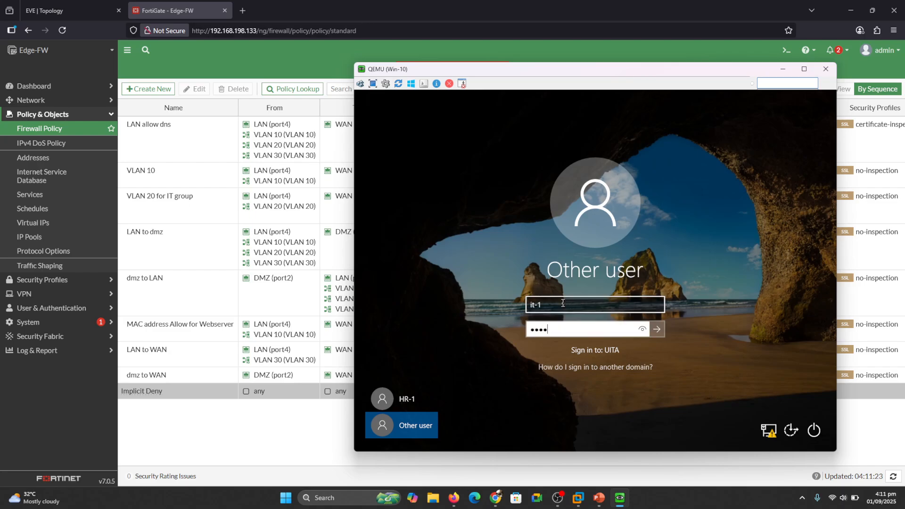
pyautogui.press('Return')
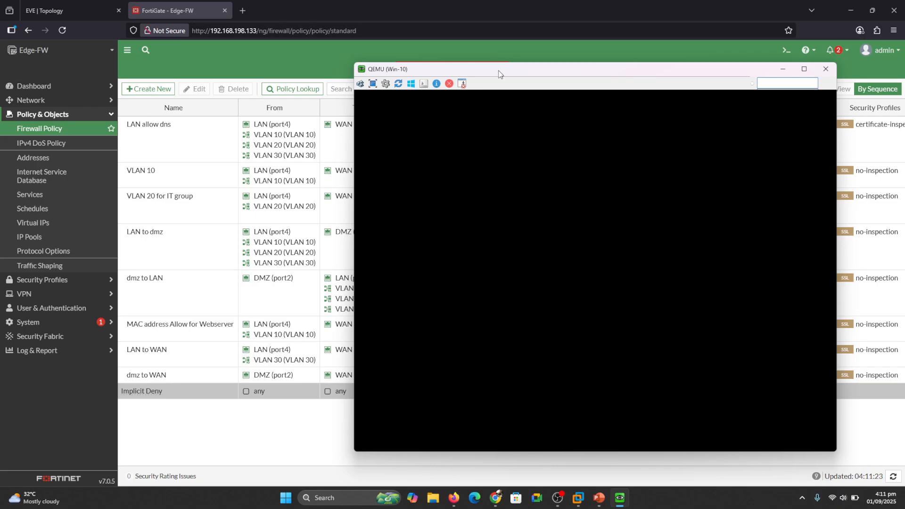
pyautogui.moveTo(499, 70); pyautogui.dragTo(607, 89)
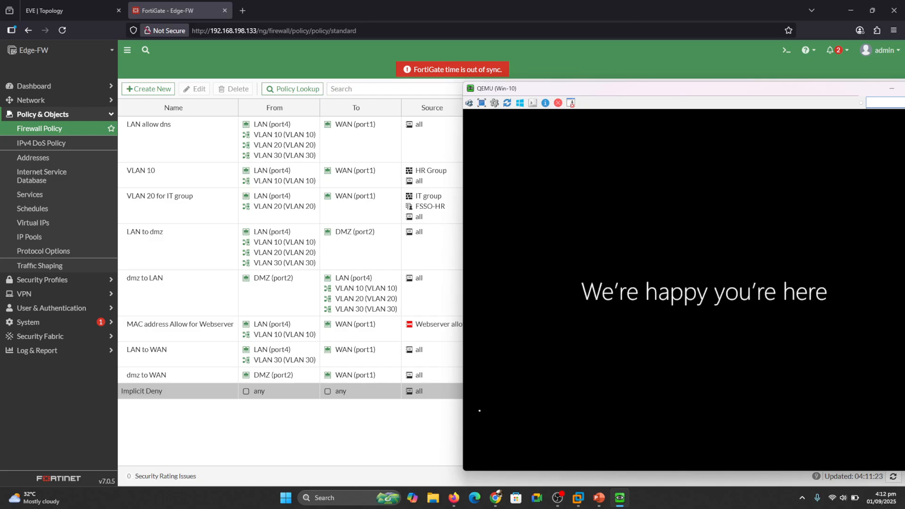
# - Browse This PC > Windows (C:) > Users in File Explorer, then close the window
pyautogui.click(431, 502)
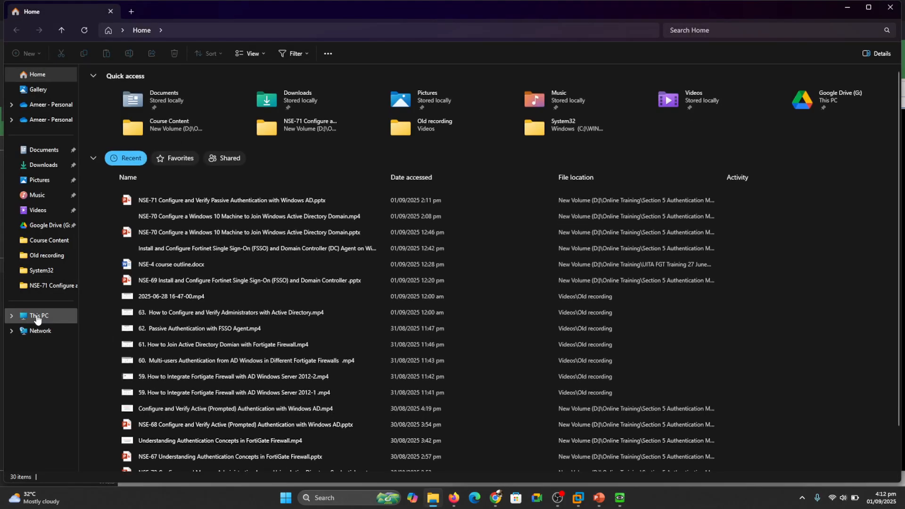
pyautogui.click(38, 319)
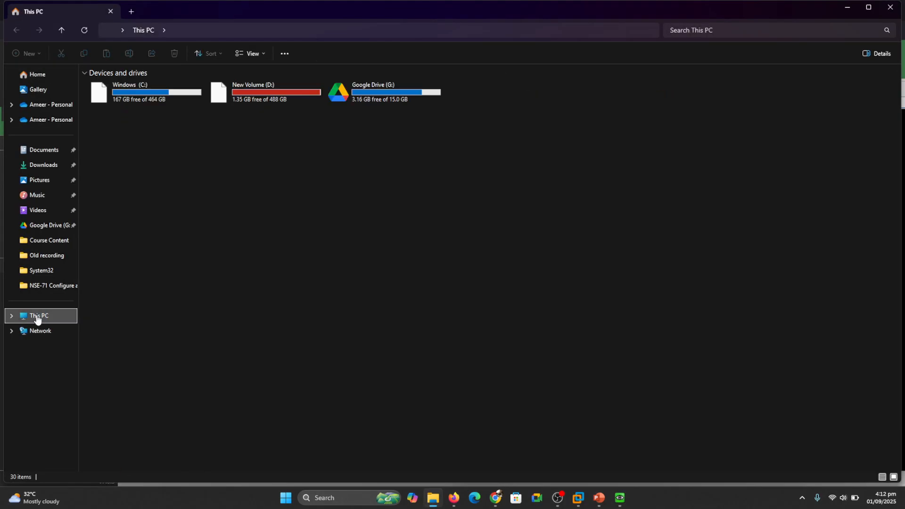
pyautogui.doubleClick(111, 95)
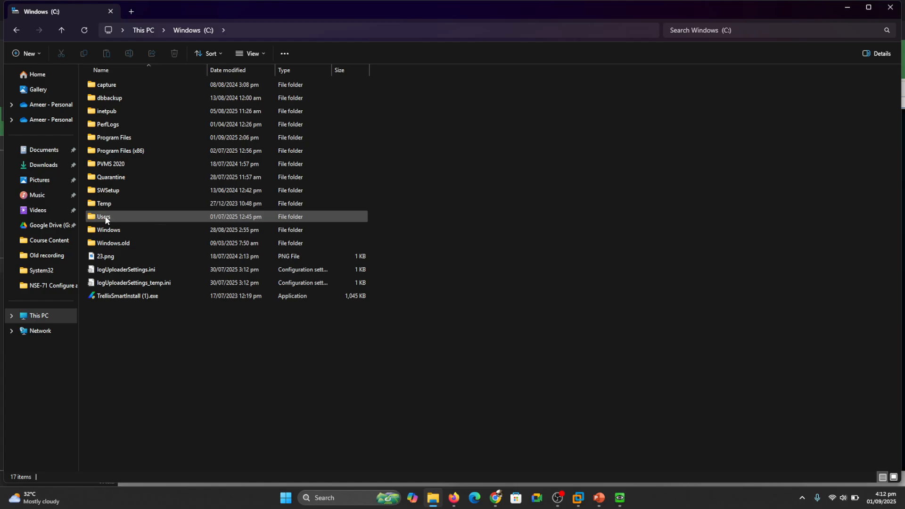
pyautogui.click(105, 217)
pyautogui.doubleClick(105, 216)
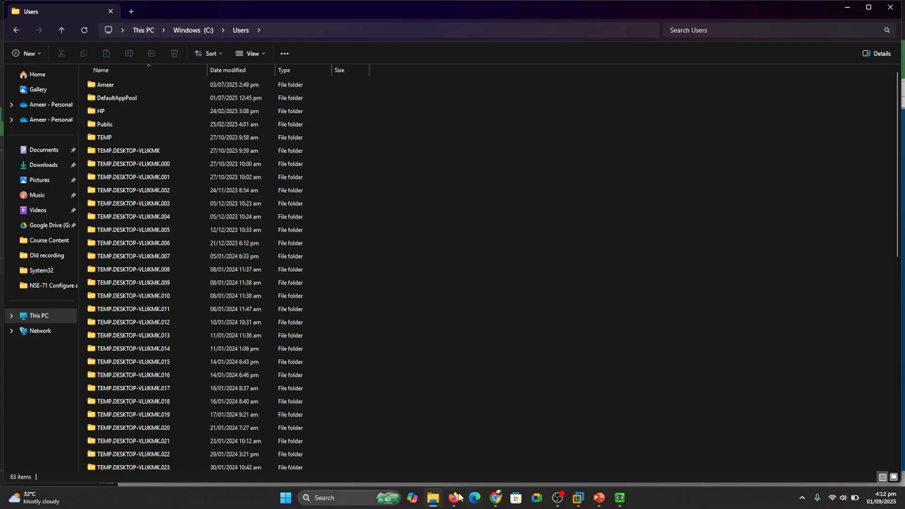
pyautogui.click(891, 8)
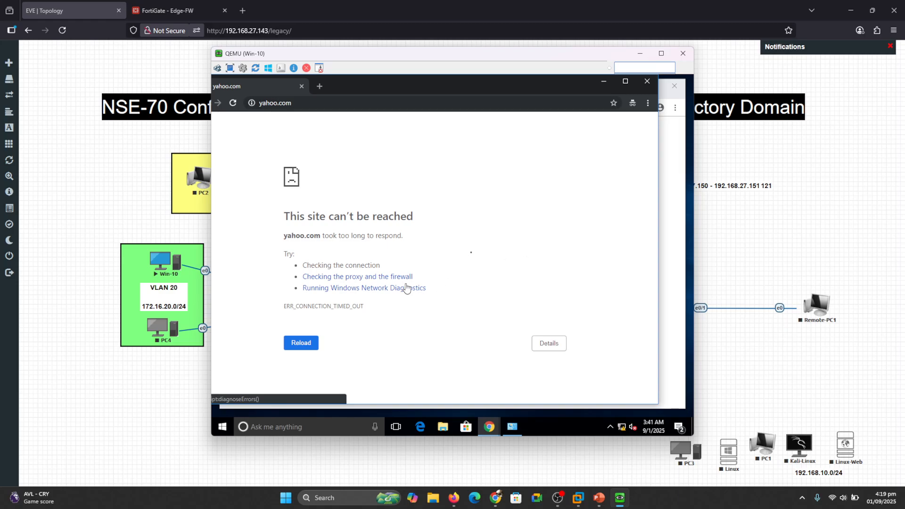
# - Refresh FortiGate's Forward Traffic log, inspect a denied entry, then open the Asset Identity Center
pyautogui.click(640, 53)
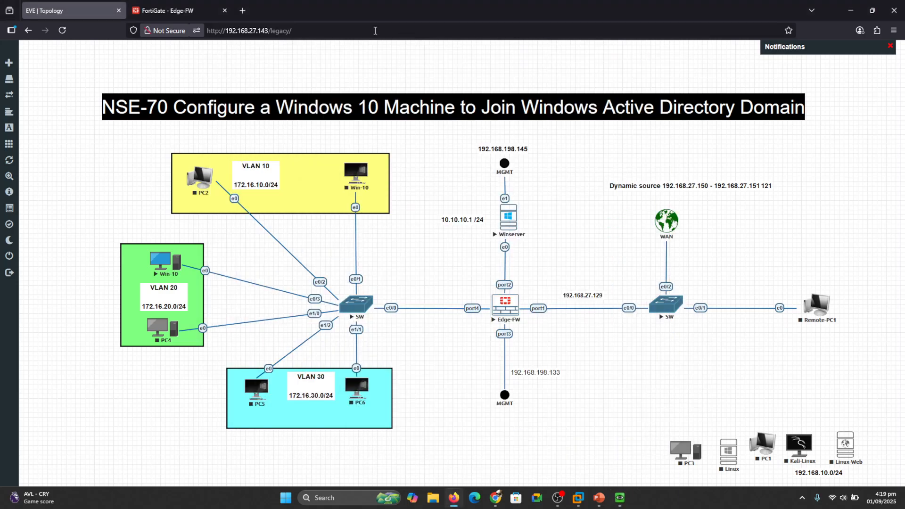
pyautogui.click(168, 10)
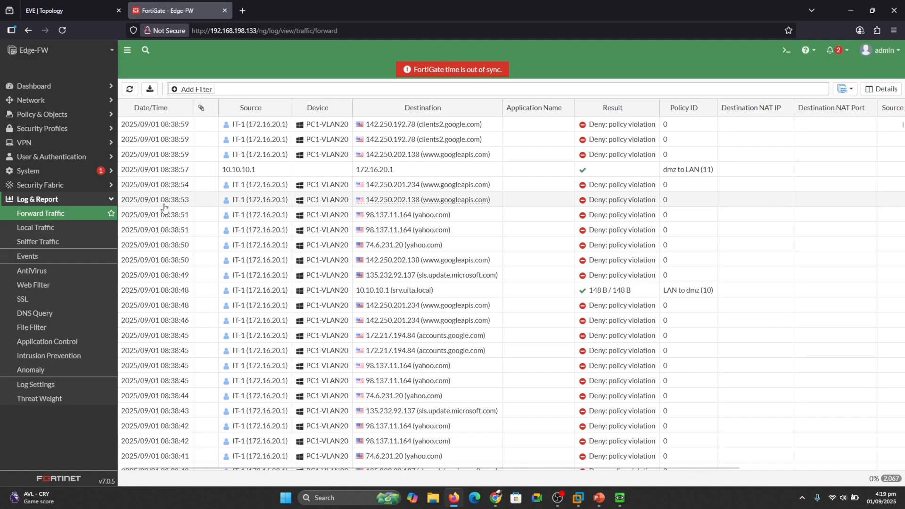
pyautogui.click(129, 90)
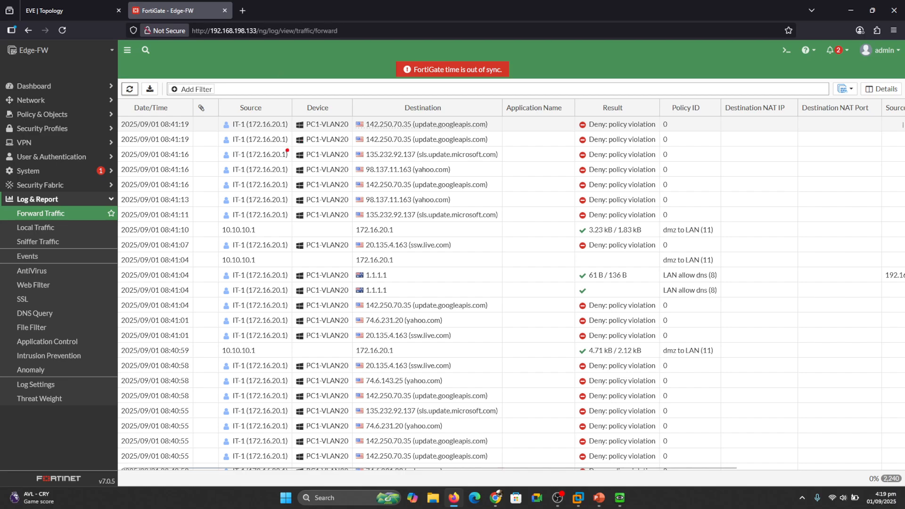
pyautogui.moveTo(300, 164); pyautogui.dragTo(336, 146)
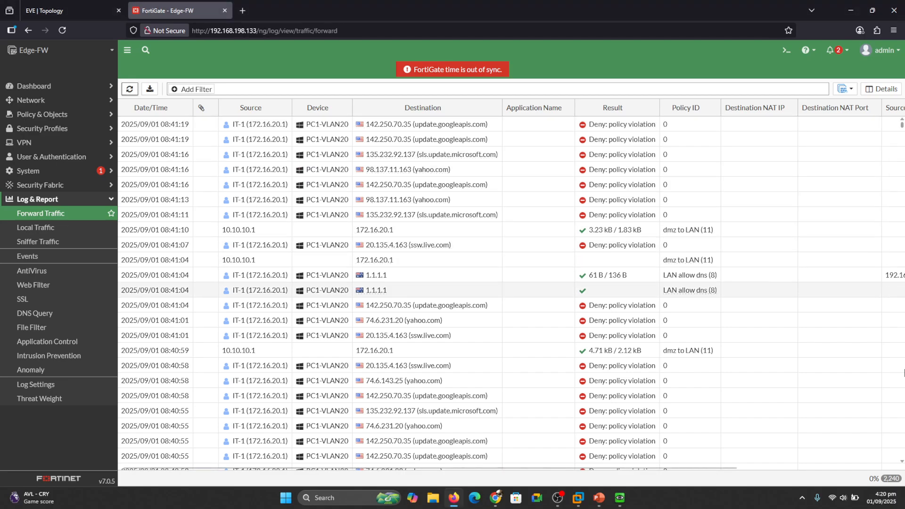
pyautogui.doubleClick(684, 466)
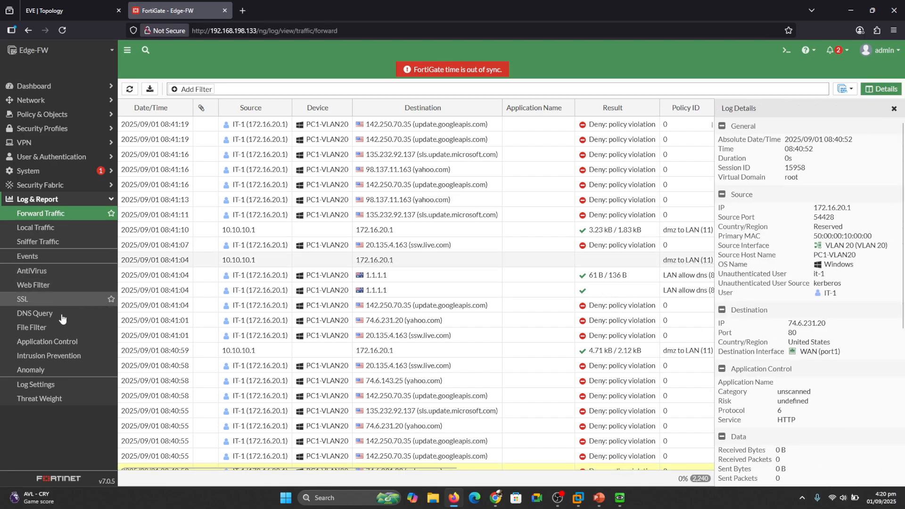
pyautogui.click(42, 185)
pyautogui.click(51, 284)
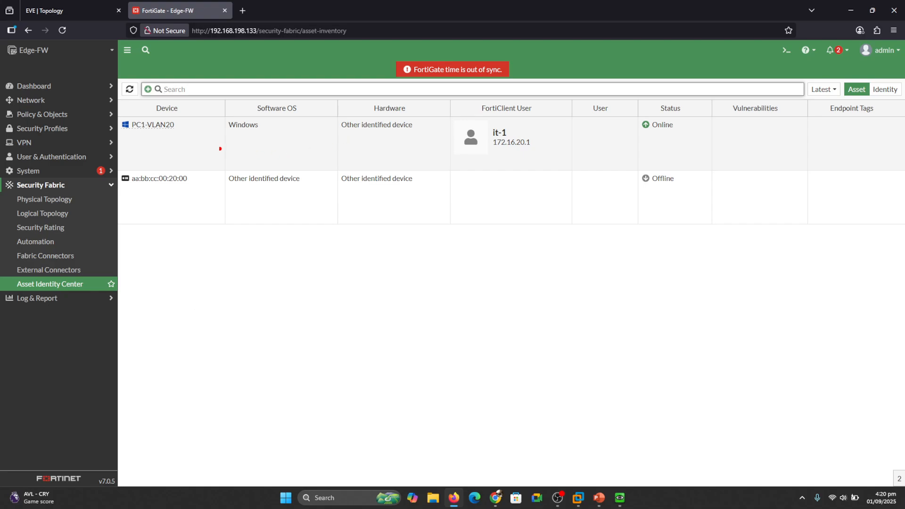
# - Highlight the PC1-VLAN20 asset row and expand Firewall Users on the Users & Devices dashboard
pyautogui.moveTo(186, 147); pyautogui.dragTo(565, 152)
pyautogui.click(19, 88)
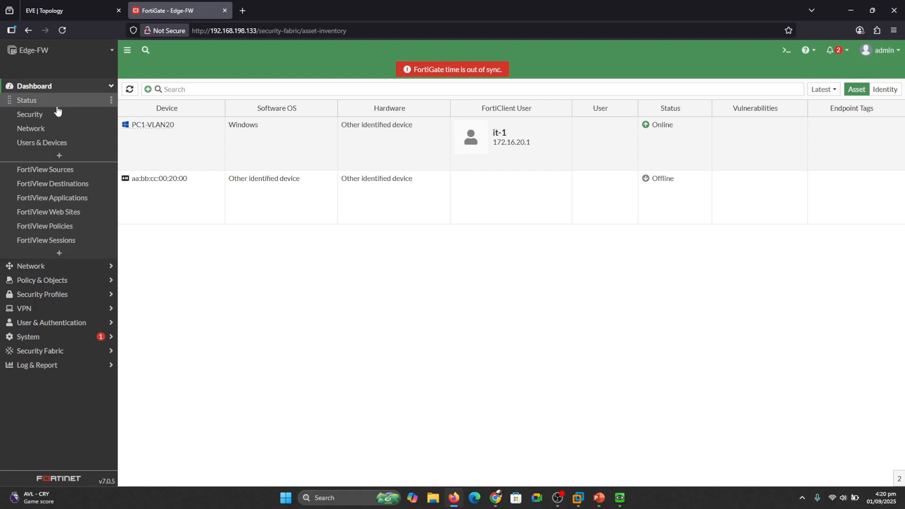
pyautogui.click(32, 144)
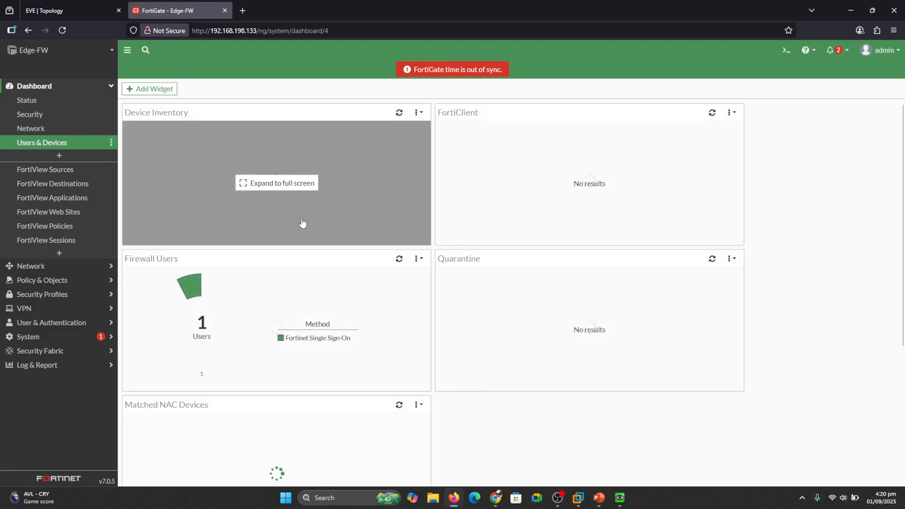
pyautogui.click(283, 329)
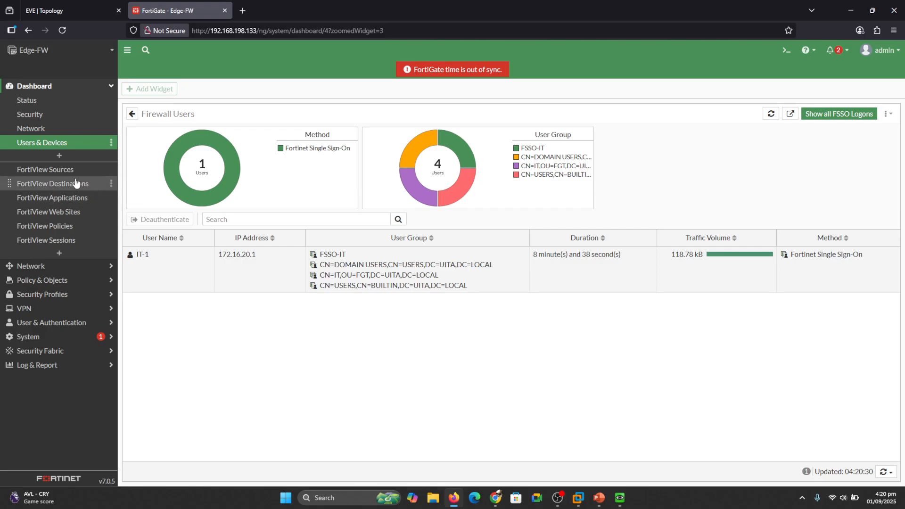
# - View FortiView Sources and Sessions, marking the HR-1 session and the DNS session to 1.1.1.1
pyautogui.click(63, 172)
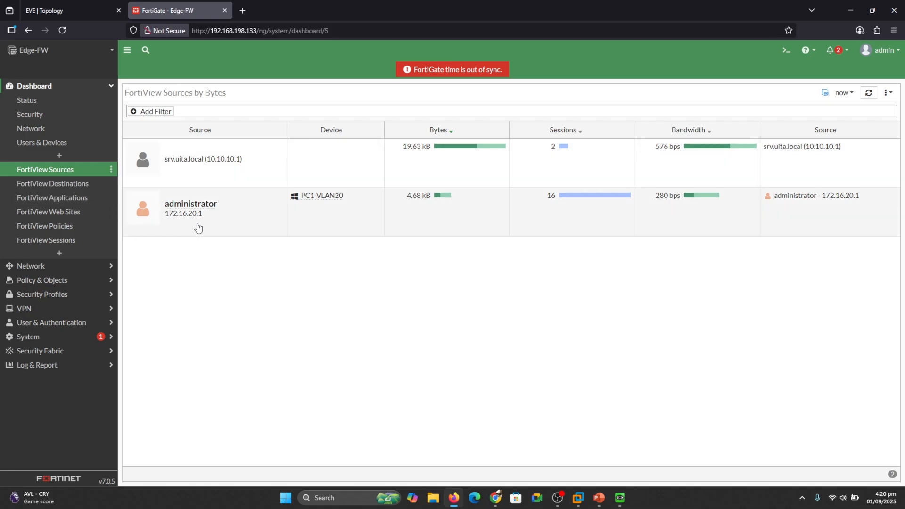
pyautogui.click(49, 244)
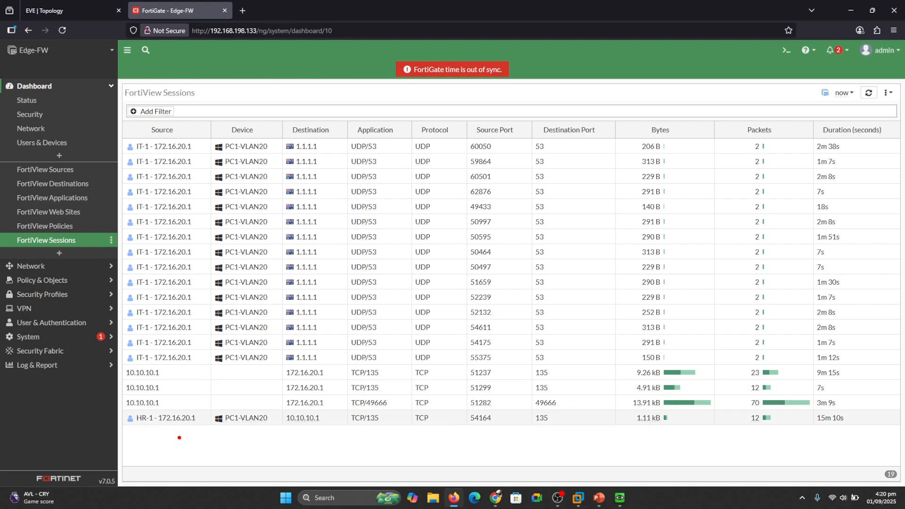
pyautogui.moveTo(253, 400); pyautogui.dragTo(273, 392)
pyautogui.moveTo(149, 430); pyautogui.dragTo(279, 435)
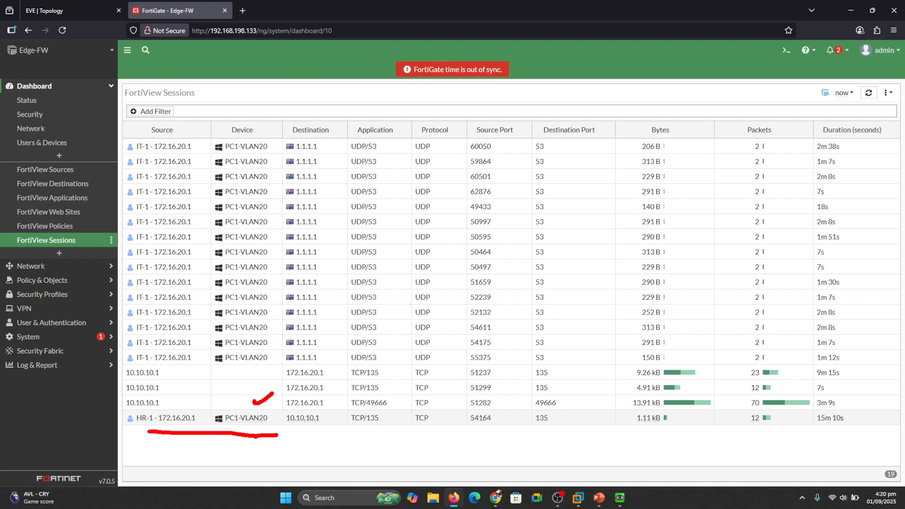
pyautogui.moveTo(325, 247)
pyautogui.mouseDown()
pyautogui.moveTo(335, 256)
pyautogui.moveTo(351, 242)
pyautogui.mouseUp()
pyautogui.press('Escape')
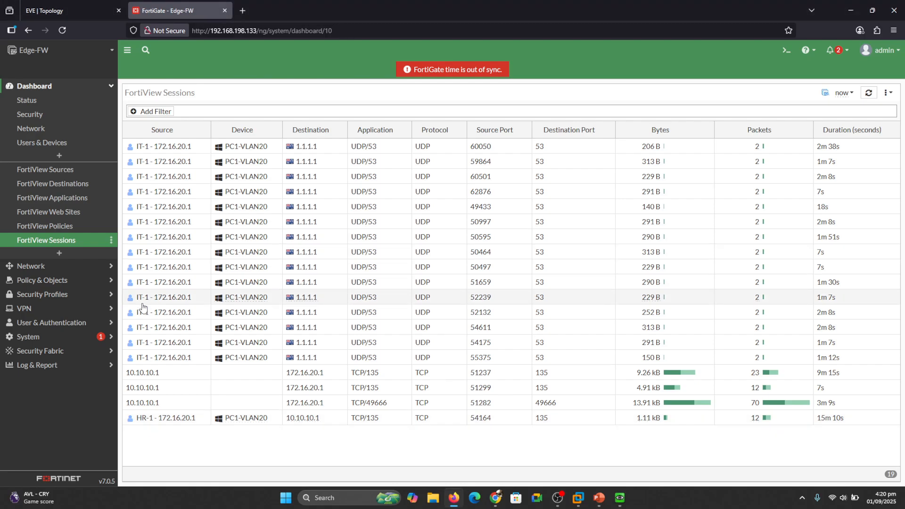
# - Show Forward Traffic without the details pane, marking policy 0 denies and LAN allow dns entries
pyautogui.click(21, 365)
pyautogui.click(54, 216)
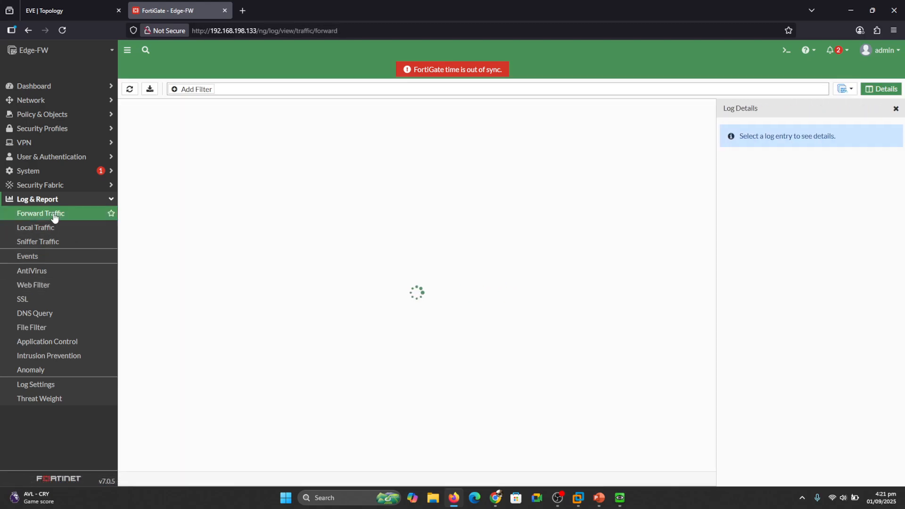
pyautogui.click(894, 109)
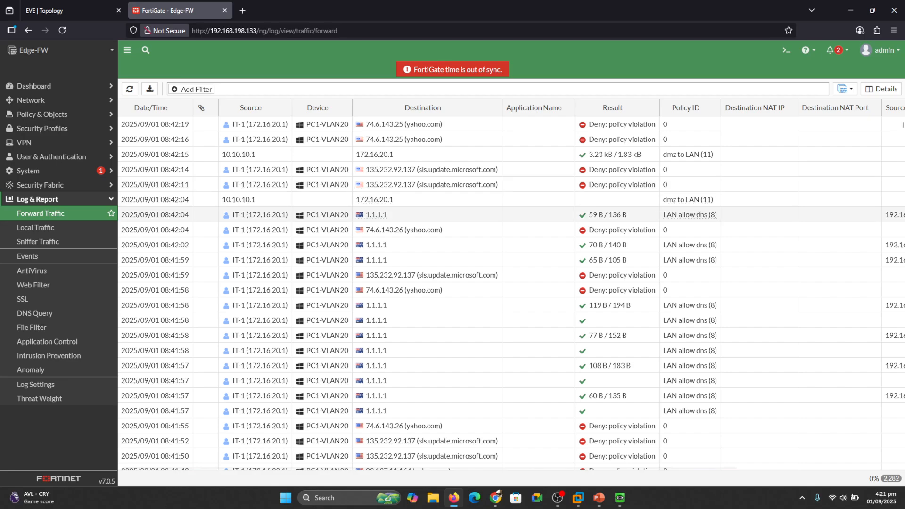
pyautogui.moveTo(672, 173); pyautogui.dragTo(701, 166)
pyautogui.moveTo(682, 282)
pyautogui.mouseDown()
pyautogui.moveTo(684, 299)
pyautogui.moveTo(738, 259)
pyautogui.mouseUp()
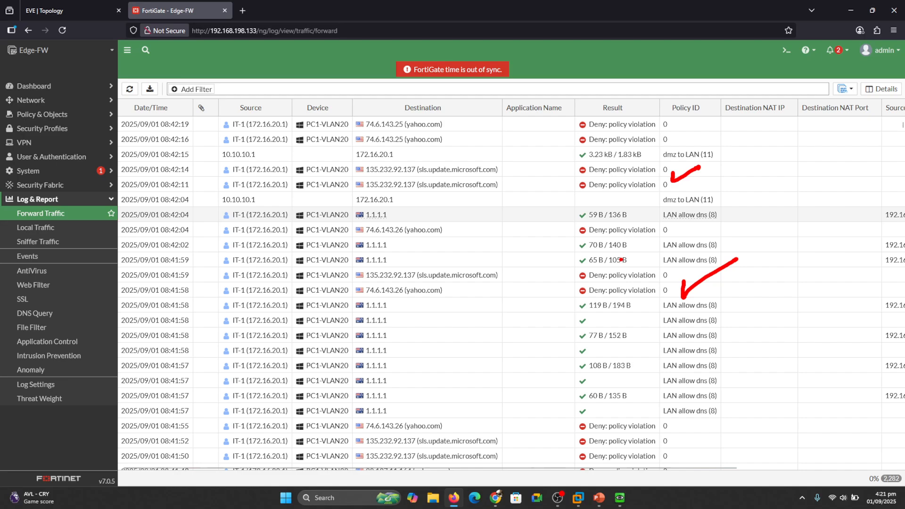
pyautogui.press('Escape')
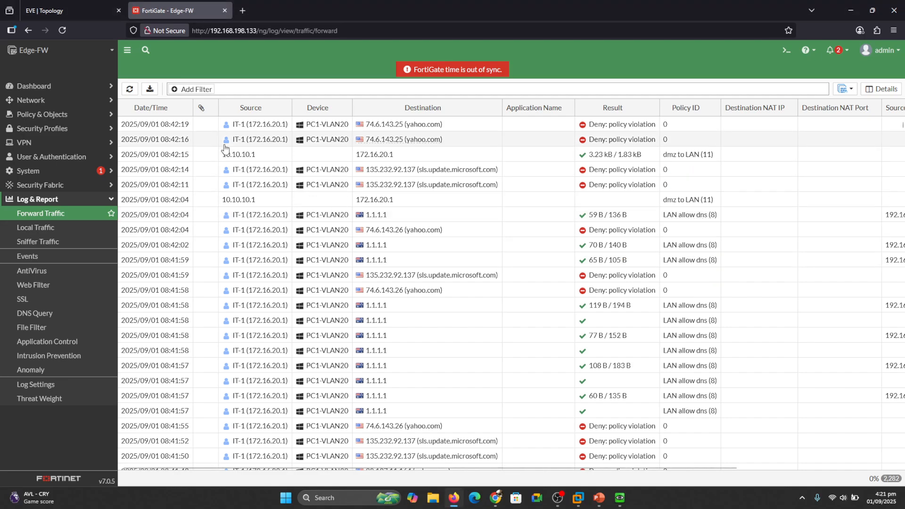
pyautogui.click(110, 201)
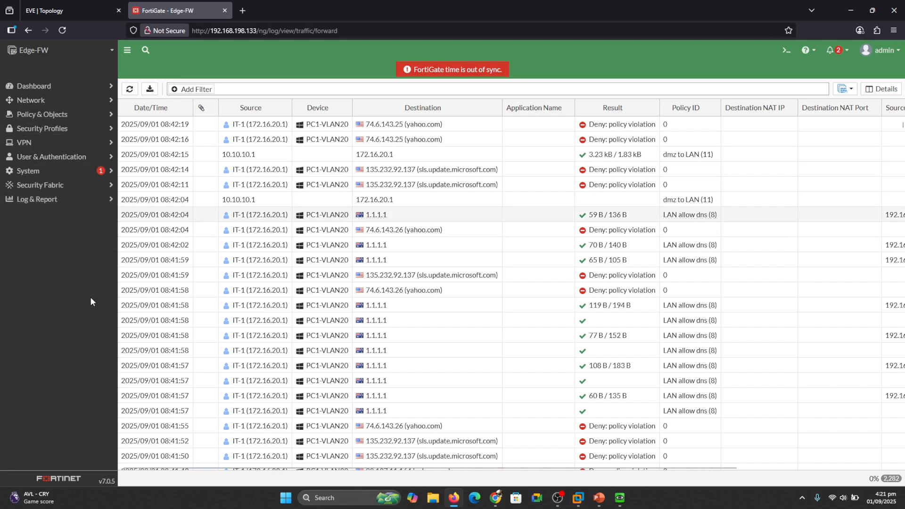
pyautogui.click(71, 10)
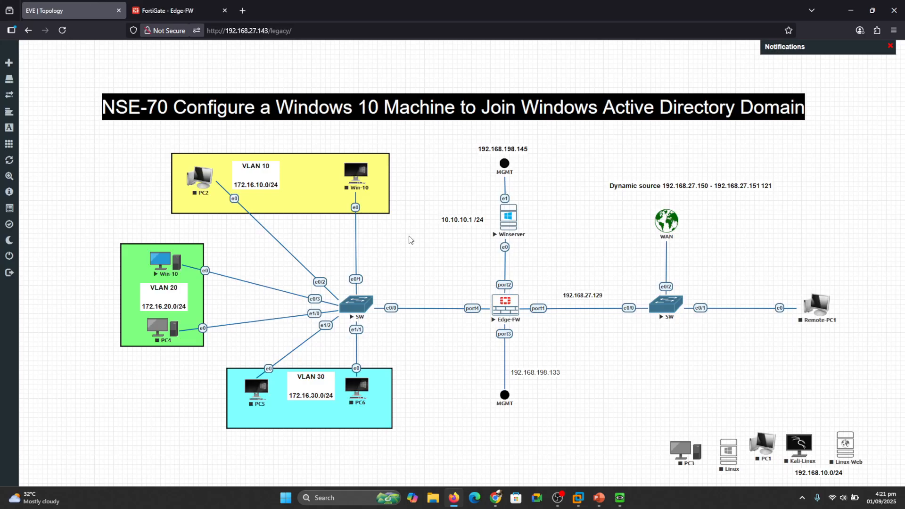
# - Trace the Win-10 to Winserver path through Edge-FW port2, then open the Winserver console
pyautogui.moveTo(528, 224)
pyautogui.mouseDown()
pyautogui.moveTo(536, 238)
pyautogui.moveTo(526, 285)
pyautogui.mouseUp()
pyautogui.moveTo(203, 260)
pyautogui.mouseDown()
pyautogui.moveTo(352, 270)
pyautogui.moveTo(492, 207)
pyautogui.mouseUp()
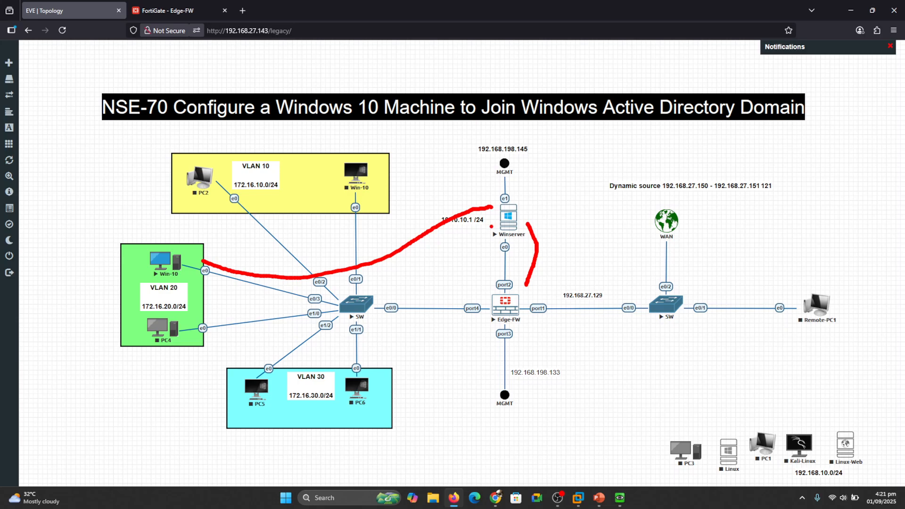
pyautogui.moveTo(462, 288)
pyautogui.mouseDown()
pyautogui.moveTo(465, 298)
pyautogui.moveTo(498, 284)
pyautogui.mouseUp()
pyautogui.press('Escape')
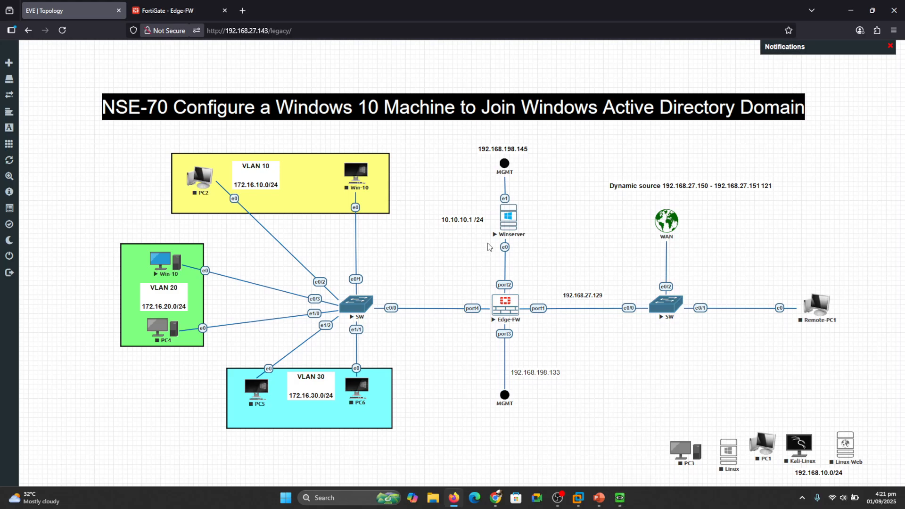
pyautogui.click(510, 219)
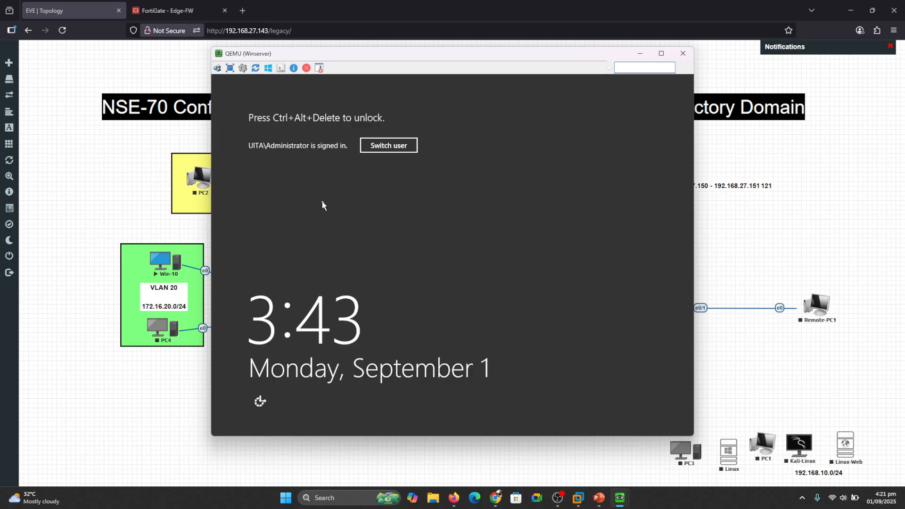
# - Unlock Winserver with the domain administrator password
pyautogui.click(220, 68)
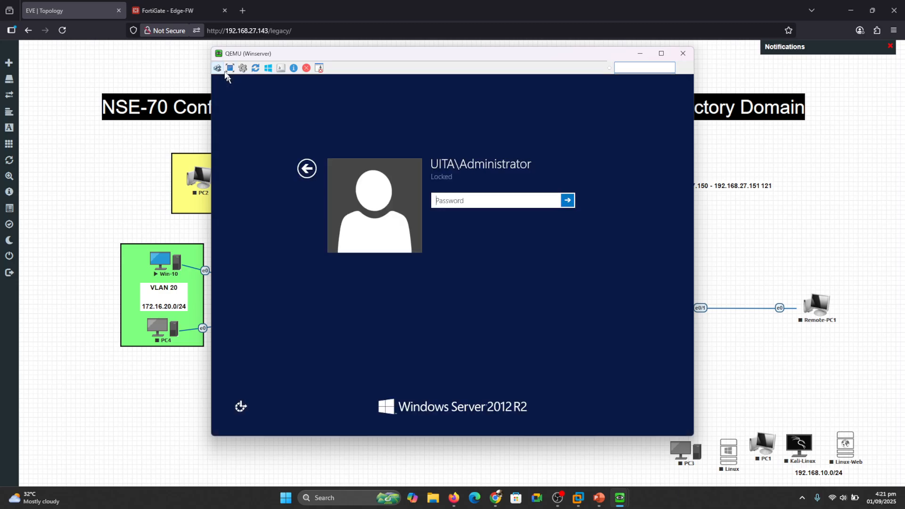
pyautogui.write('********')
pyautogui.press('Return')
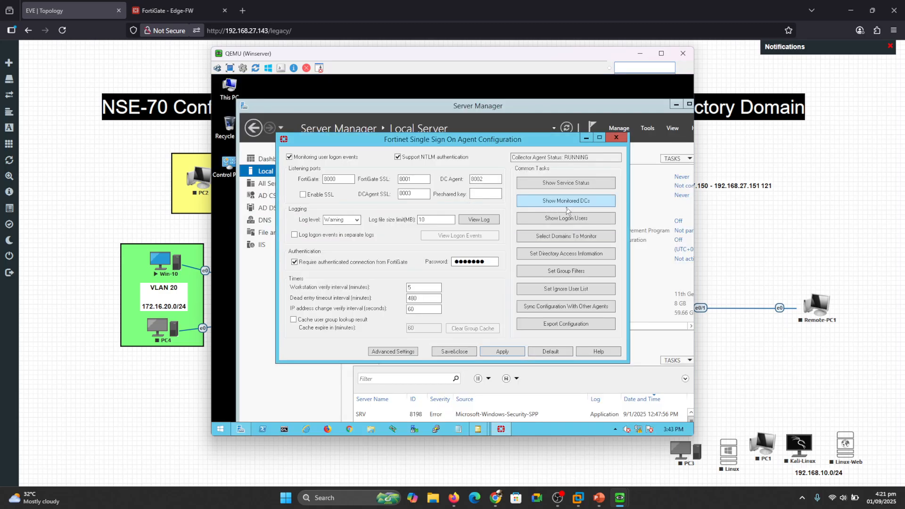
# - Check the FSSO logon users and monitored DC 10.10.10.1, then minimize the agent and console
pyautogui.click(561, 219)
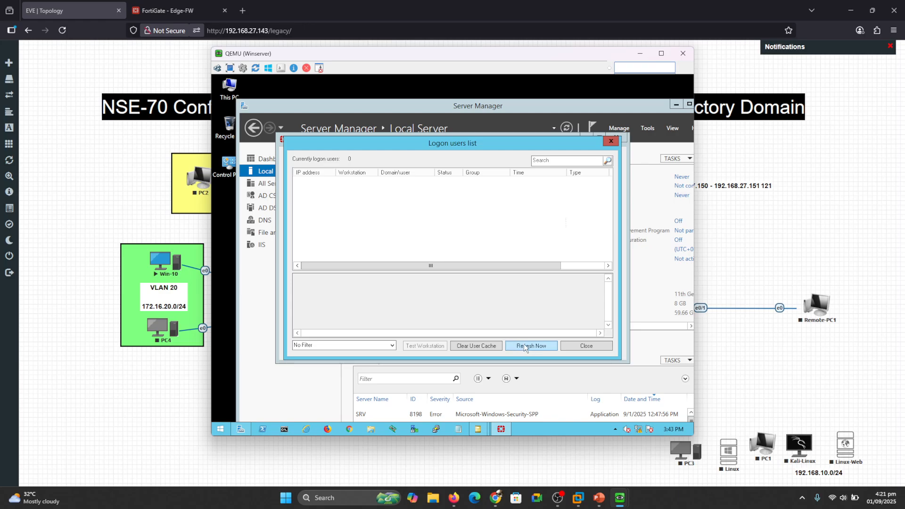
pyautogui.click(611, 141)
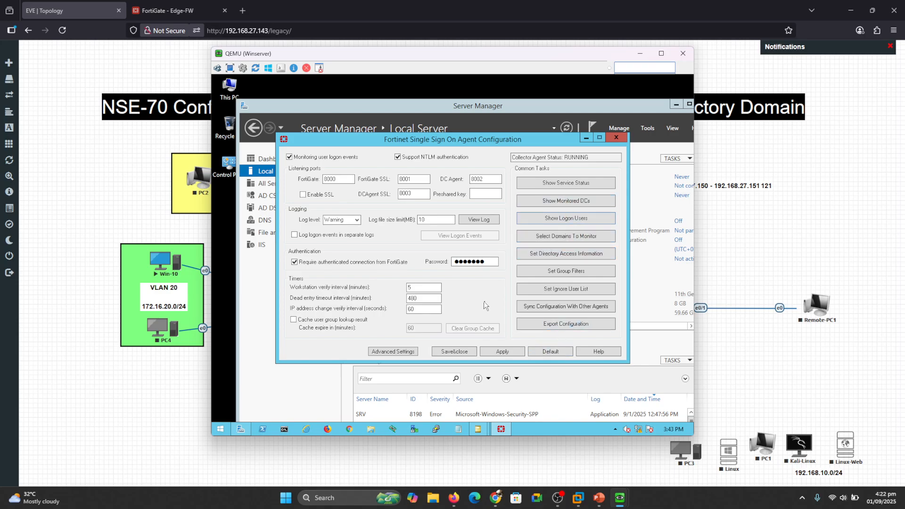
pyautogui.click(557, 202)
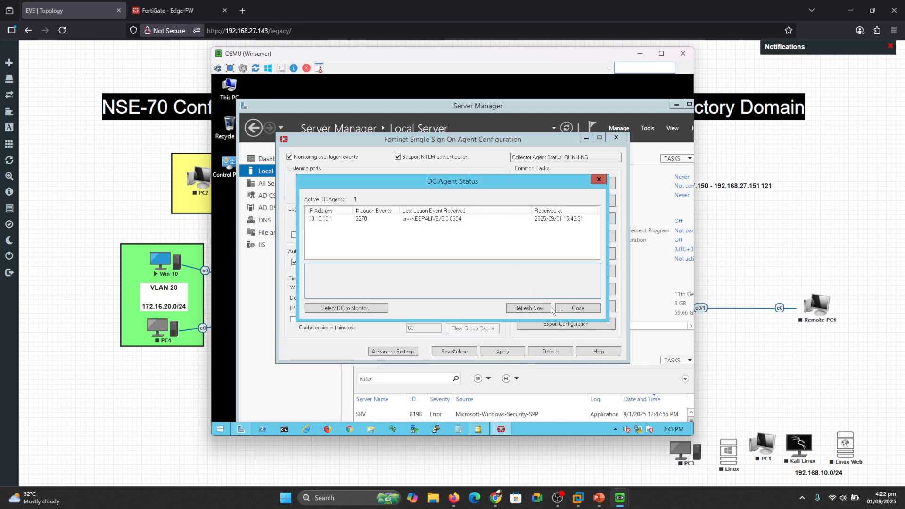
pyautogui.click(578, 308)
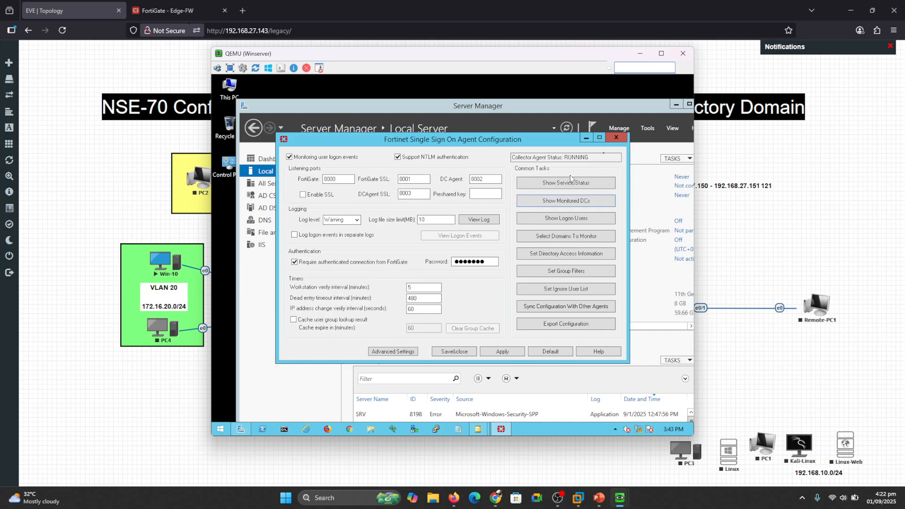
pyautogui.click(585, 139)
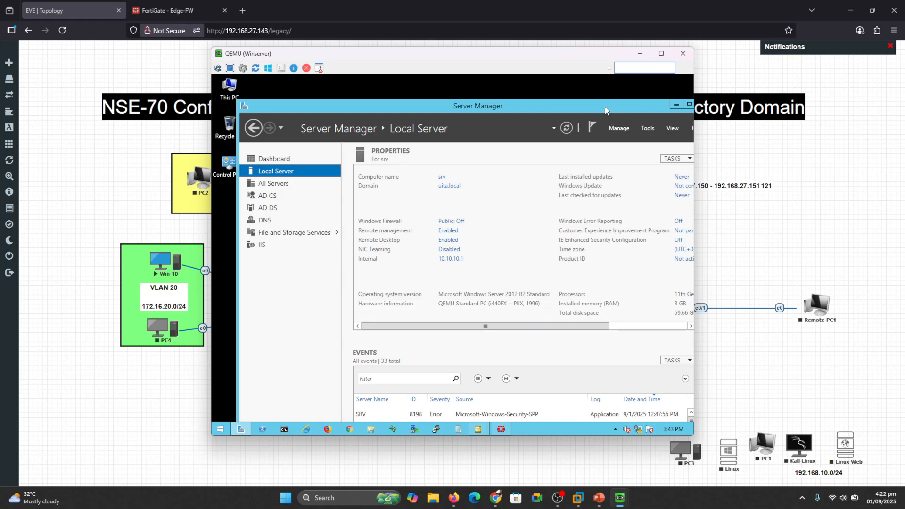
pyautogui.click(642, 53)
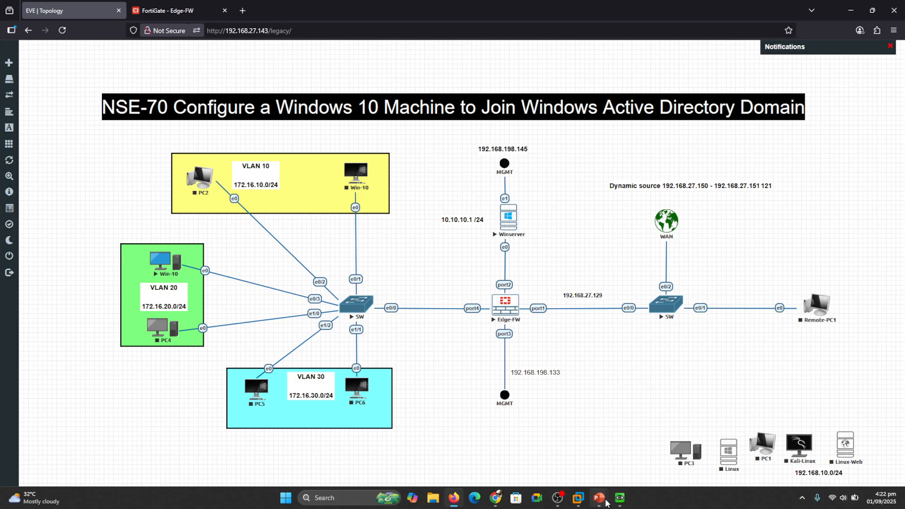
# - Advance the PowerPoint slide show from Demonstration to the closing Thank You slide
pyautogui.moveTo(607, 504)
pyautogui.click(650, 452)
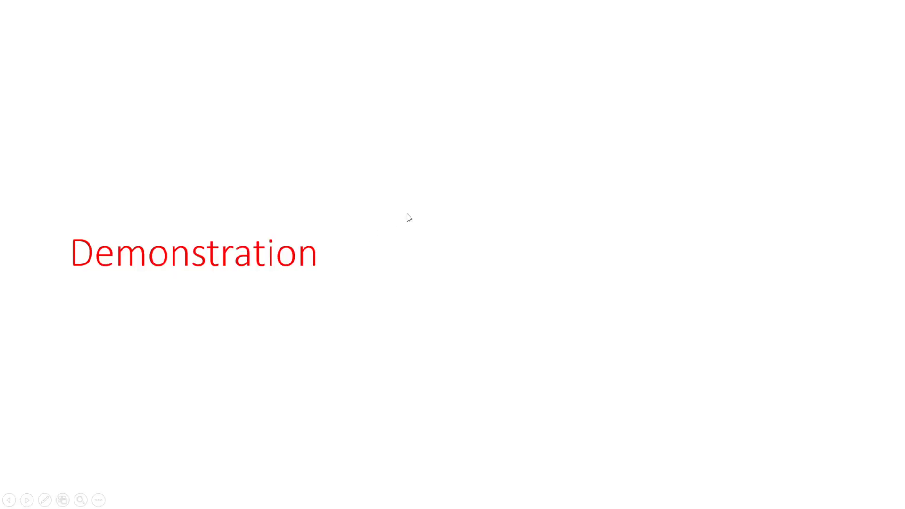
pyautogui.press('Right')
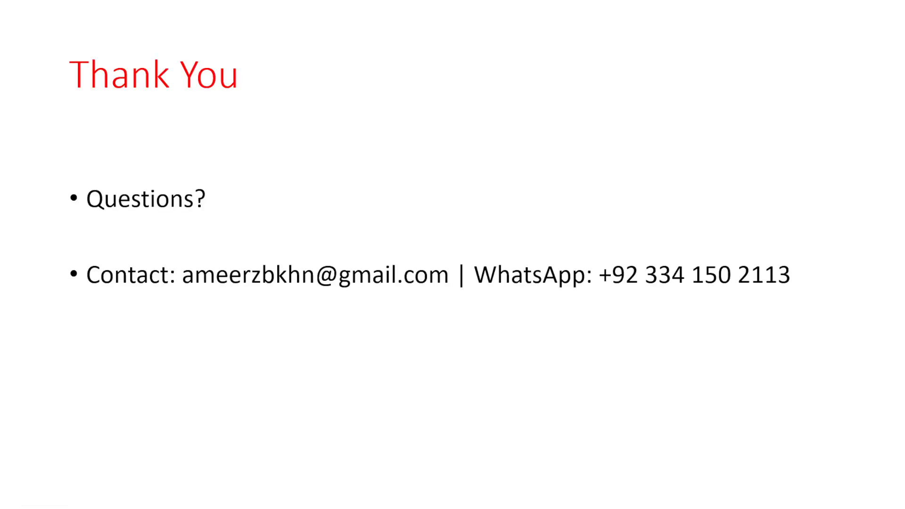